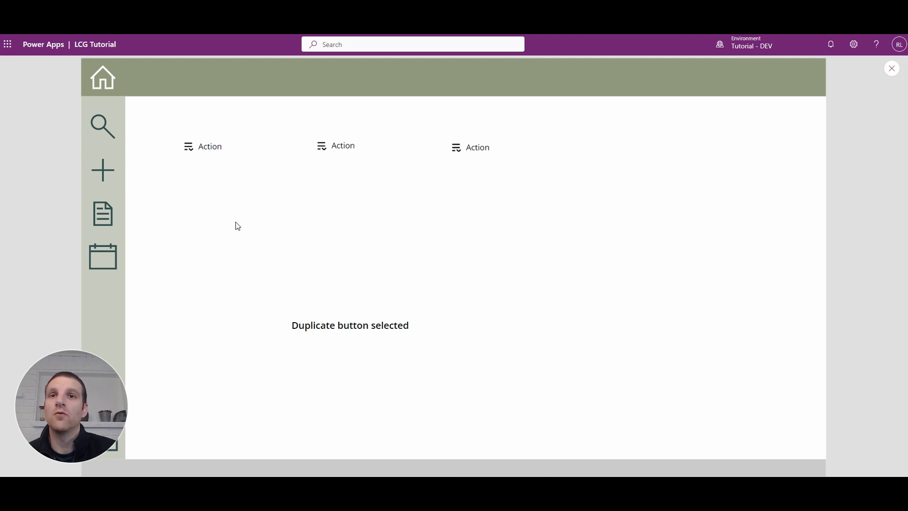
- In preview, open each Action menu, pick Duplicate, and reveal Export's PDF, Excel, Word choices
{"action": "left_click", "coordinate": [202, 150]}
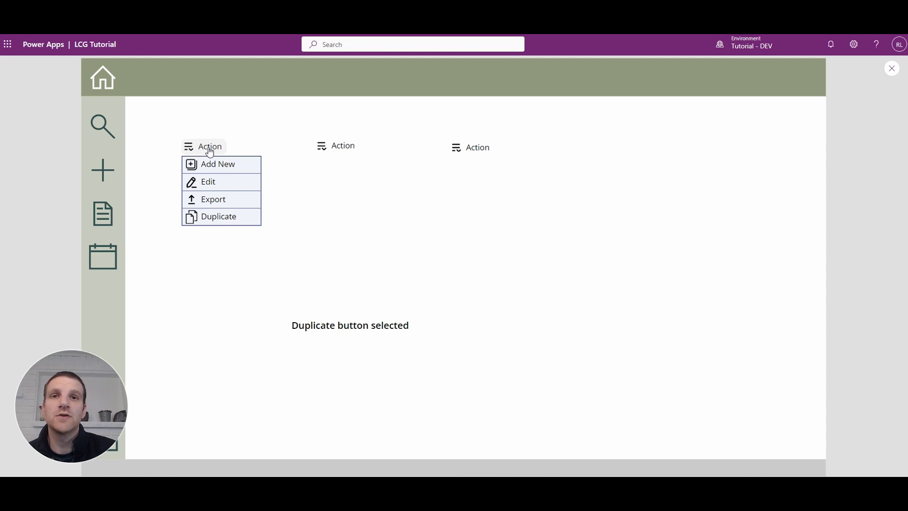
{"action": "left_click", "coordinate": [211, 219]}
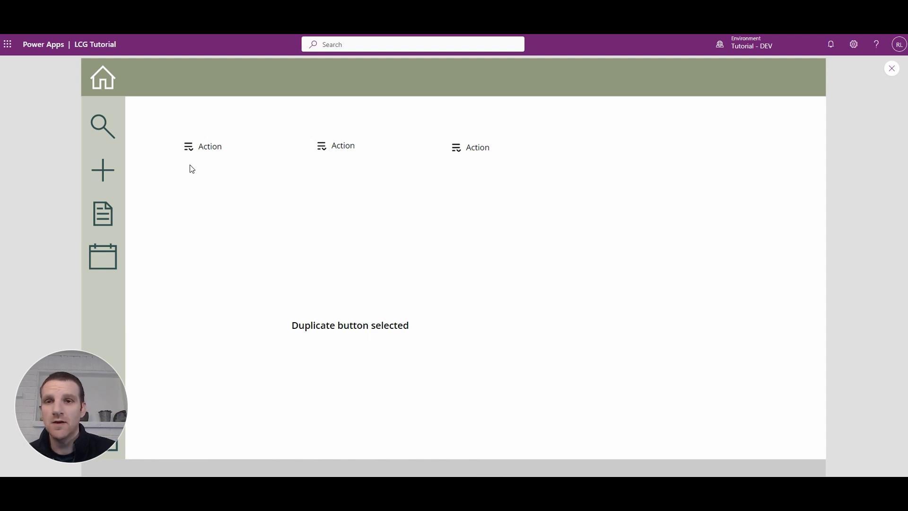
{"action": "left_click", "coordinate": [325, 146]}
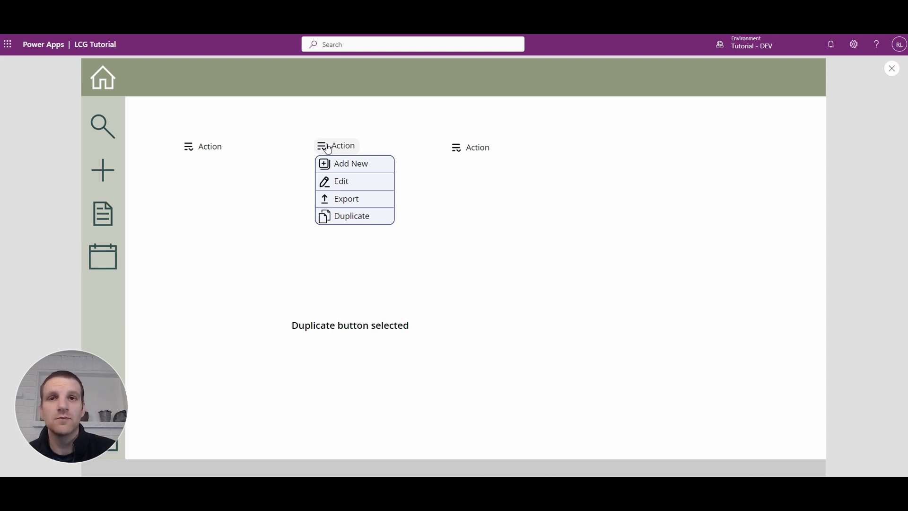
{"action": "left_click", "coordinate": [327, 147]}
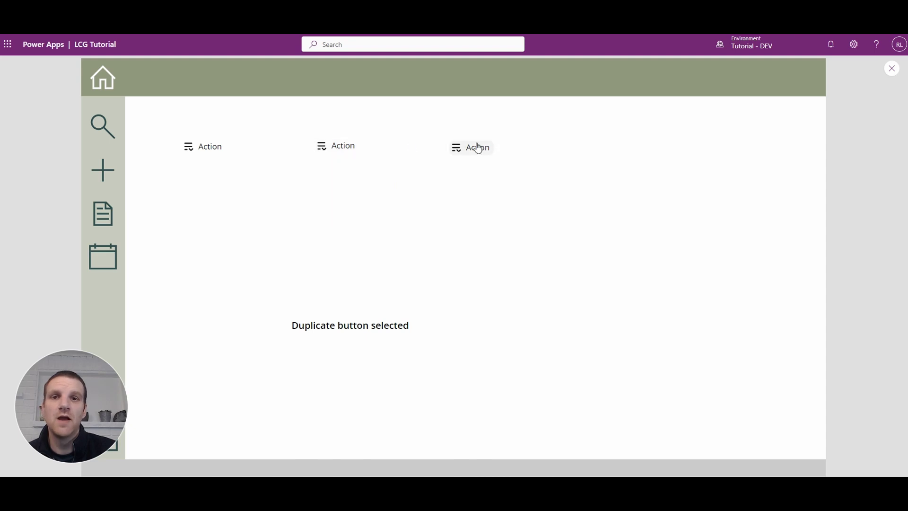
{"action": "left_click", "coordinate": [472, 147]}
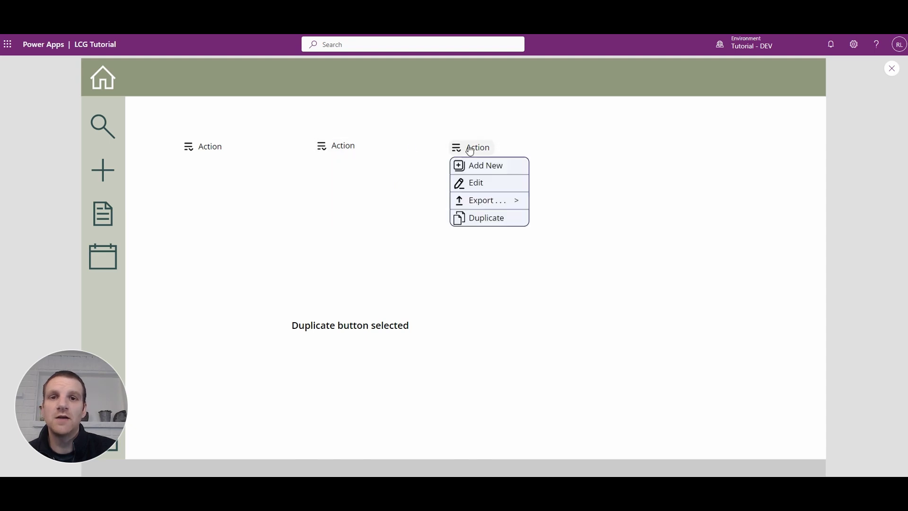
{"action": "left_click", "coordinate": [485, 206]}
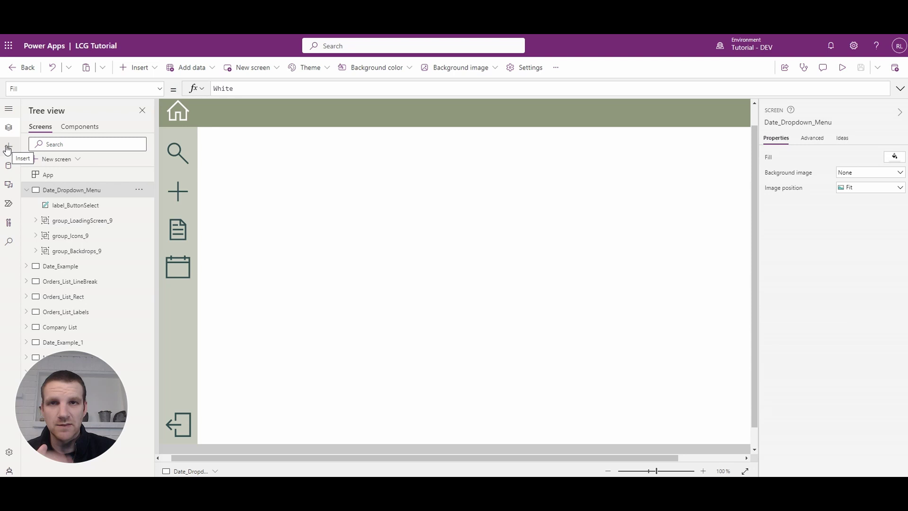
- Open the Insert pane from the left rail
{"action": "left_click", "coordinate": [9, 148]}
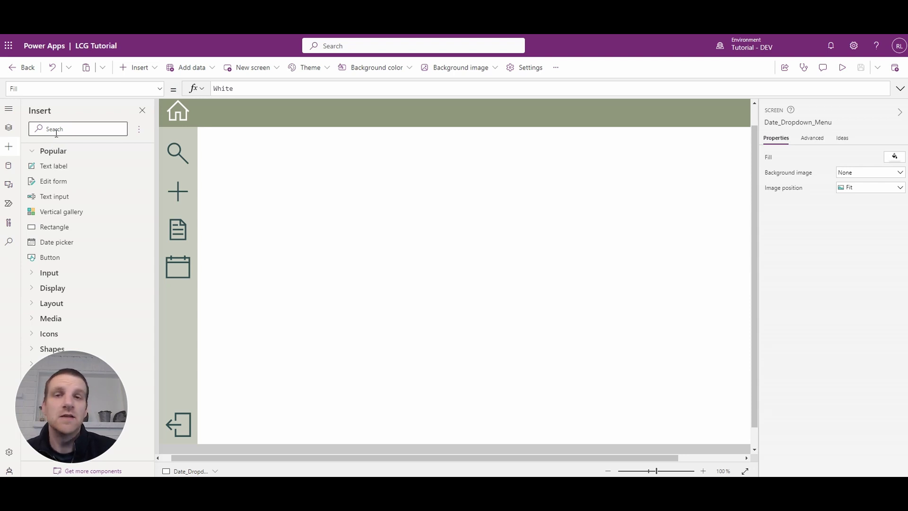
- Place an Image control near the top-left, size it 25×25, and show Action_PNG
{"action": "left_click", "coordinate": [57, 130]}
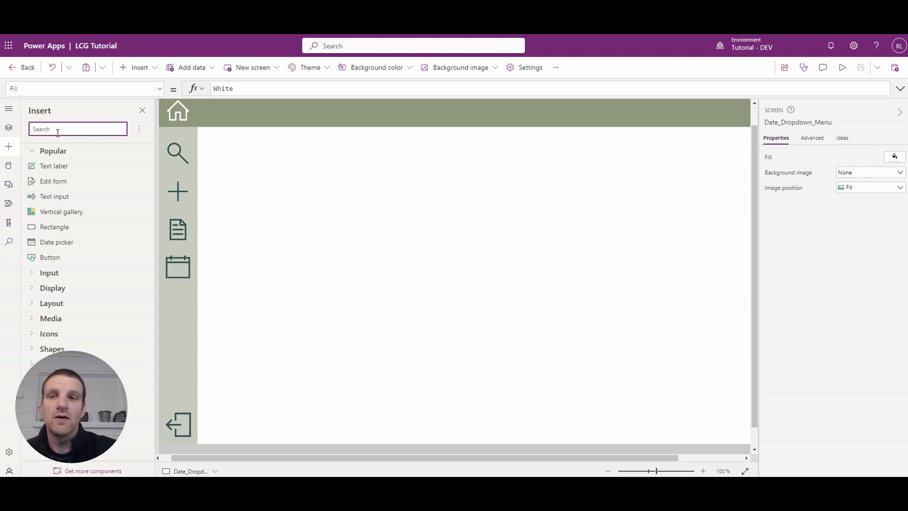
{"action": "type", "text": "ima"}
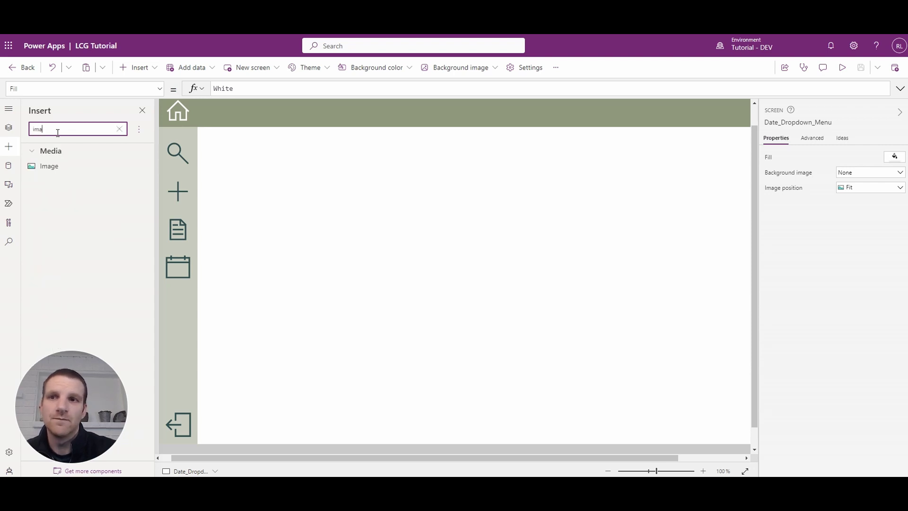
{"action": "type", "text": "g"}
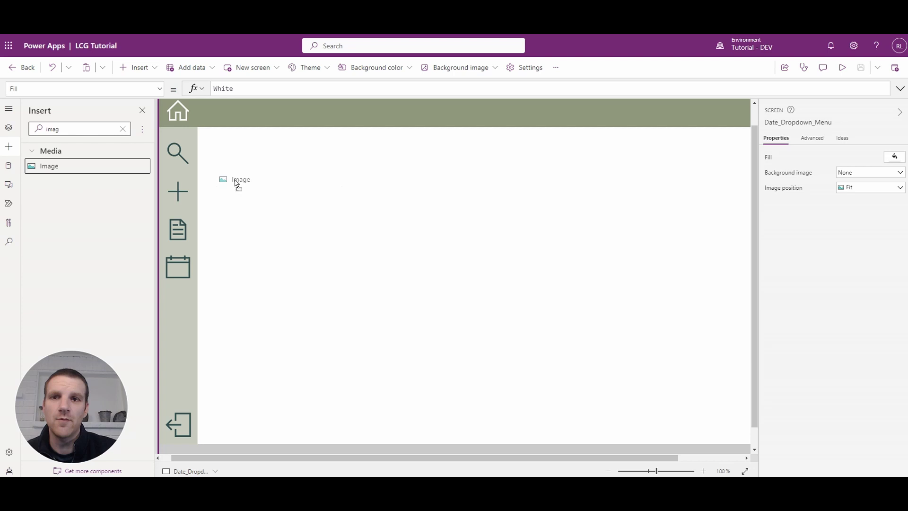
{"action": "mouse_move", "coordinate": [44, 168]}
{"action": "left_mouse_down"}
{"action": "mouse_move", "coordinate": [256, 188]}
{"action": "mouse_move", "coordinate": [269, 175]}
{"action": "left_mouse_up"}
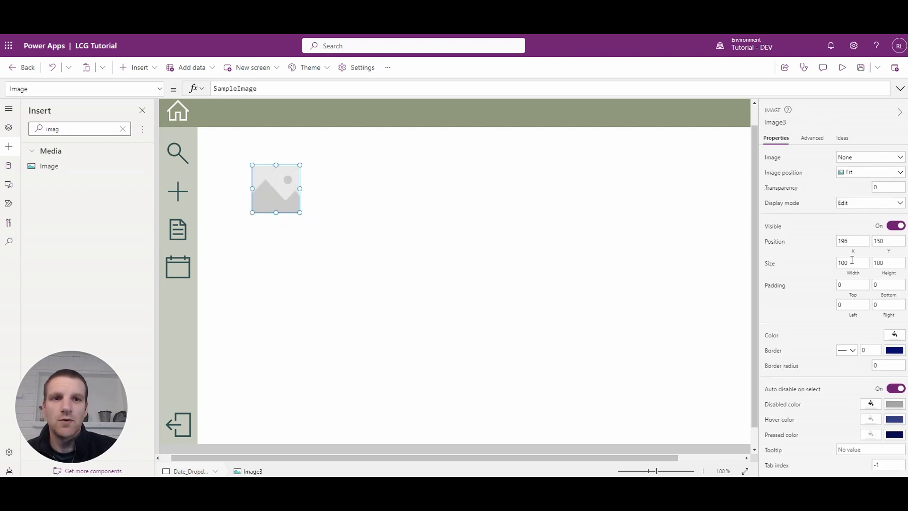
{"action": "double_click", "coordinate": [851, 262]}
{"action": "type", "text": "25"}
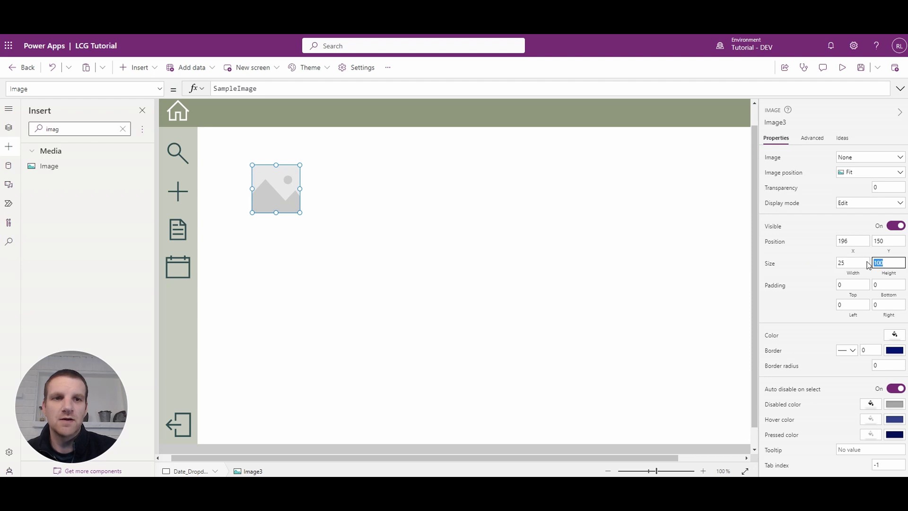
{"action": "left_click", "coordinate": [880, 262]}
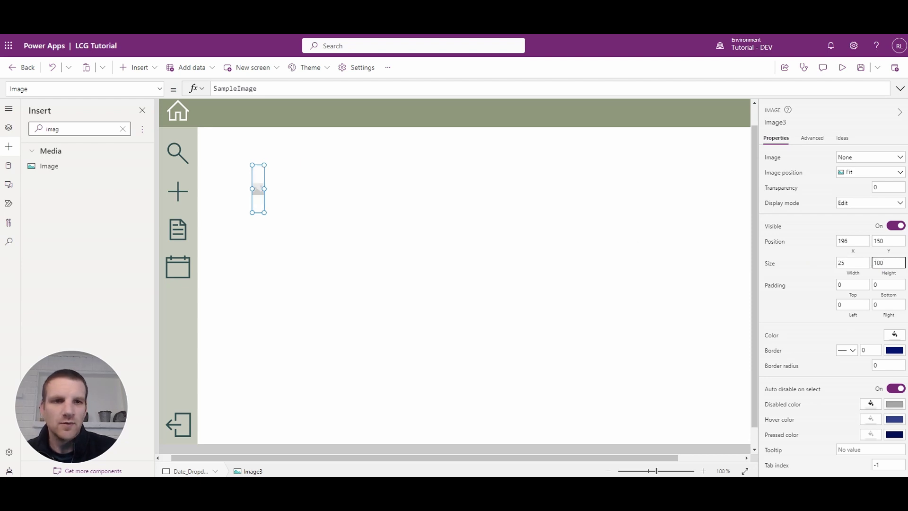
{"action": "double_click", "coordinate": [880, 263]}
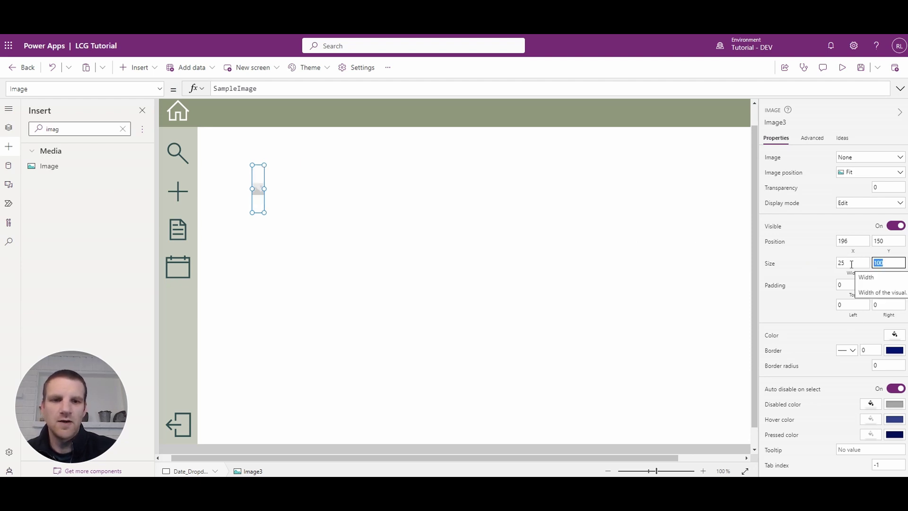
{"action": "type", "text": "25"}
{"action": "key", "text": "Return"}
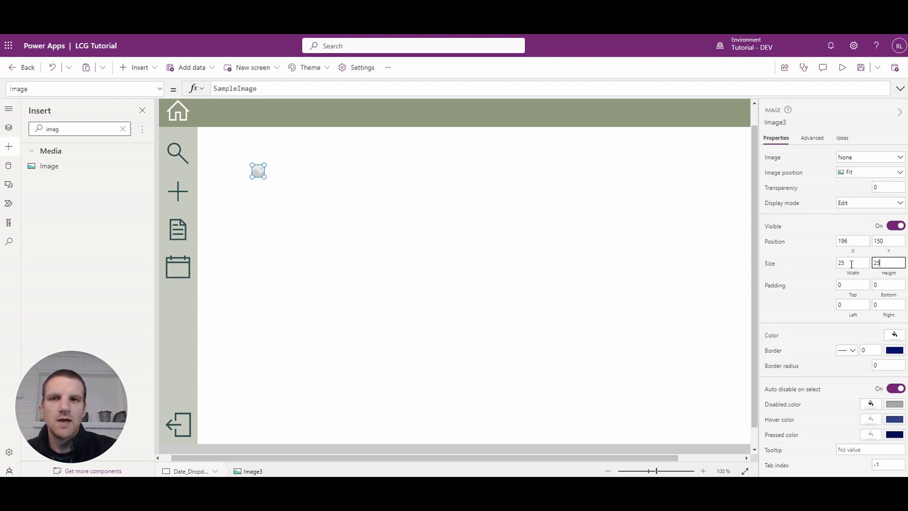
{"action": "left_click", "coordinate": [849, 159]}
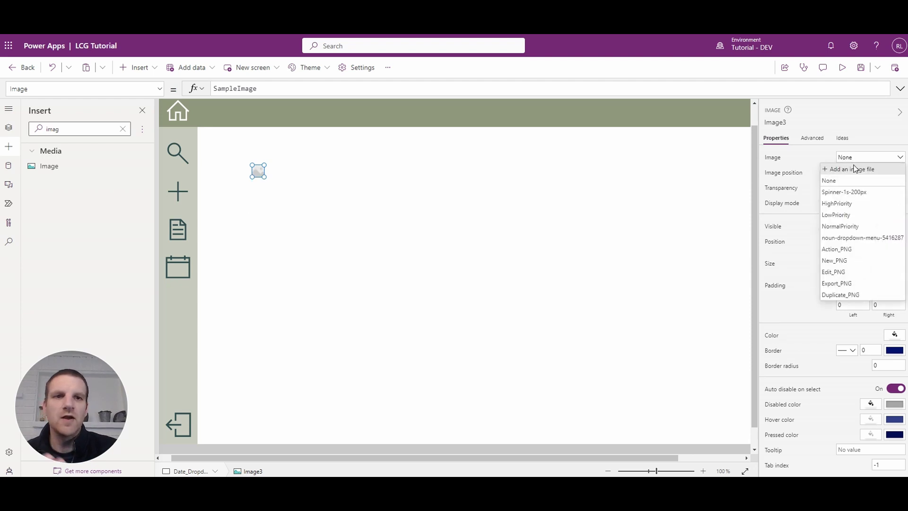
{"action": "left_click", "coordinate": [838, 250]}
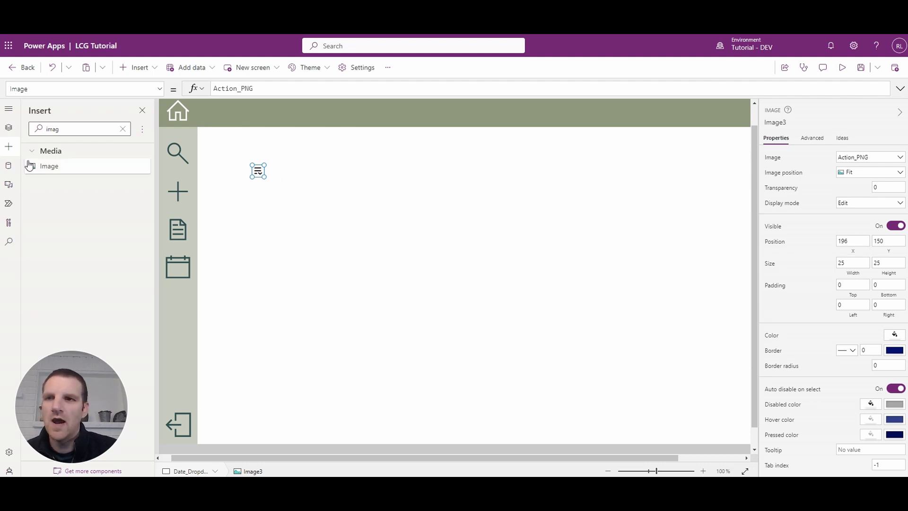
- Insert a text label beside the icon with font size 11
{"action": "left_click", "coordinate": [51, 128]}
{"action": "double_click", "coordinate": [52, 128]}
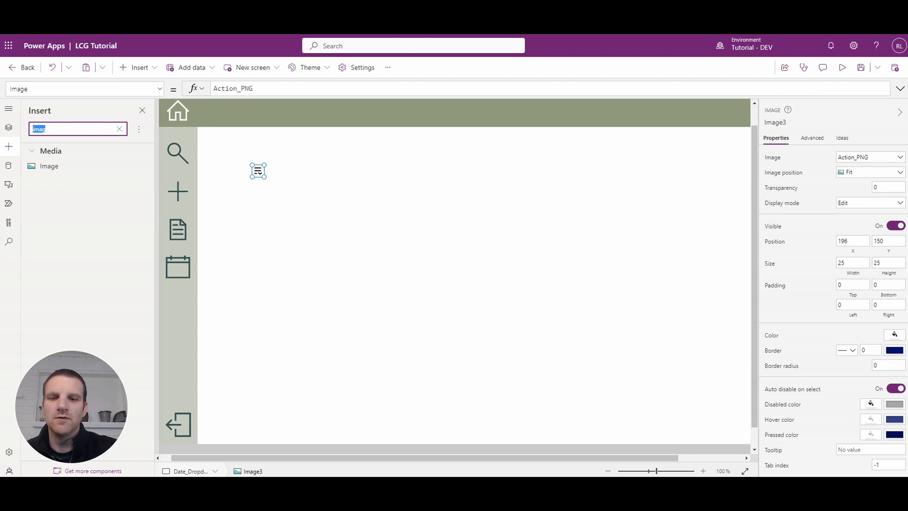
{"action": "type", "text": "label"}
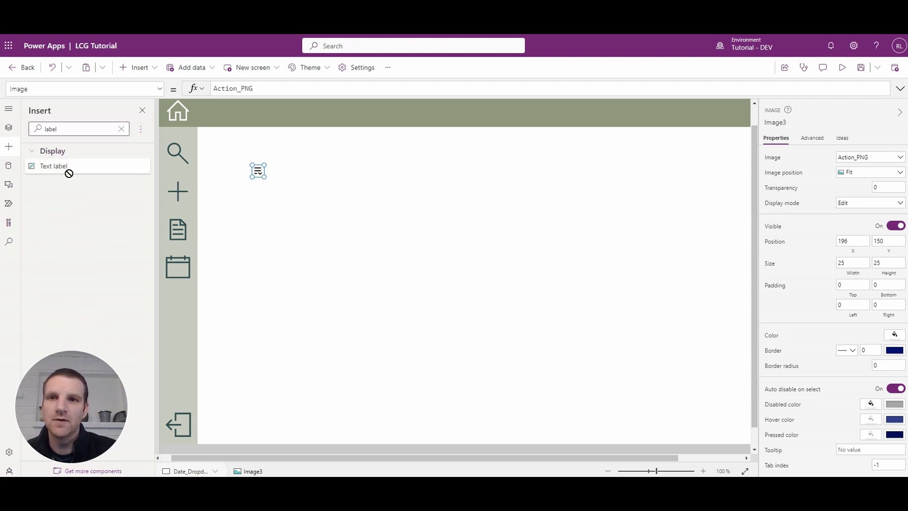
{"action": "left_click_drag", "start_coordinate": [53, 166], "coordinate": [288, 172]}
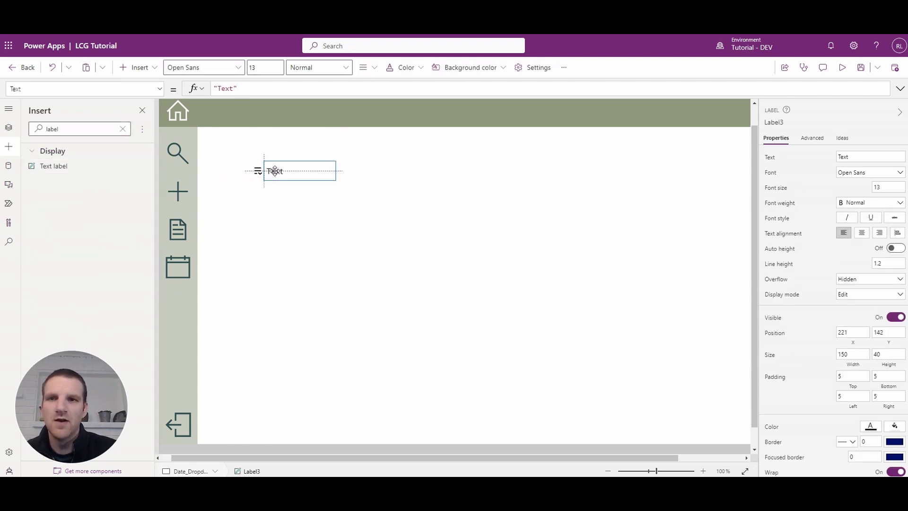
{"action": "double_click", "coordinate": [878, 187]}
{"action": "type", "text": "11"}
{"action": "key", "text": "Return"}
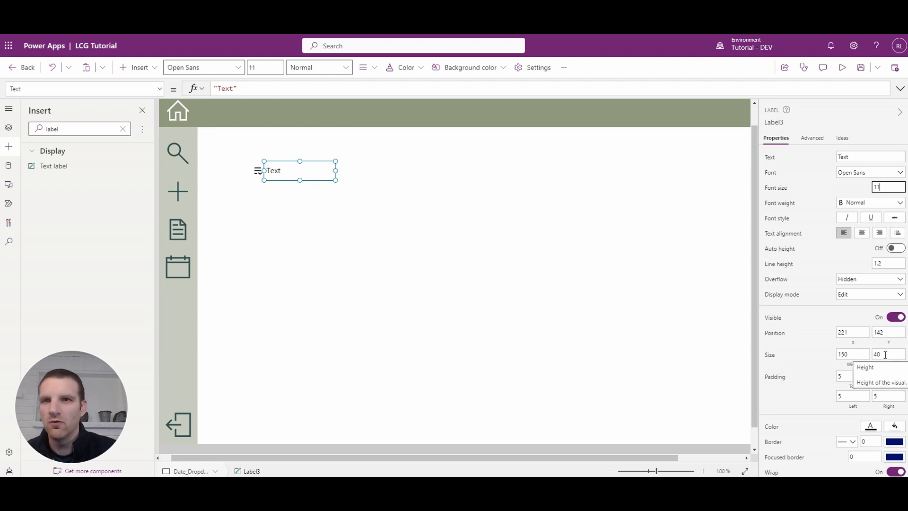
- Set the label height to 25 and move it down to line up with the icon
{"action": "double_click", "coordinate": [878, 354]}
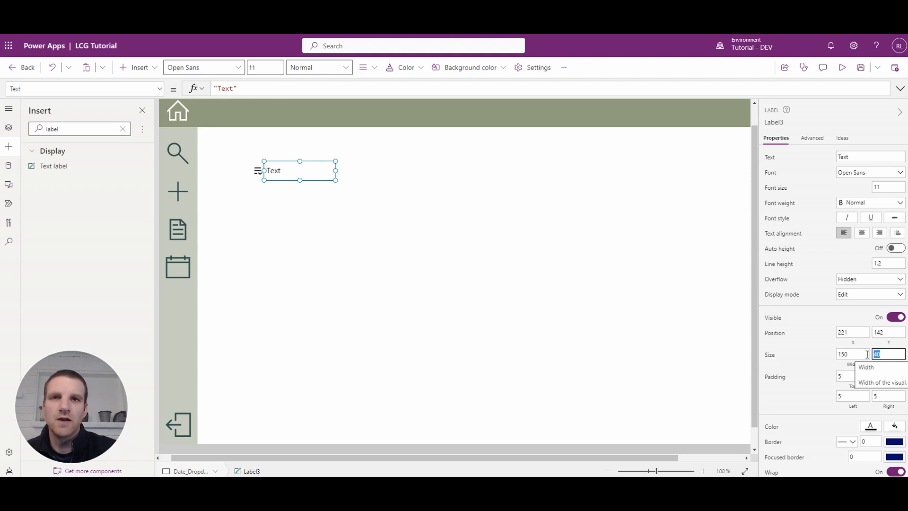
{"action": "type", "text": "25"}
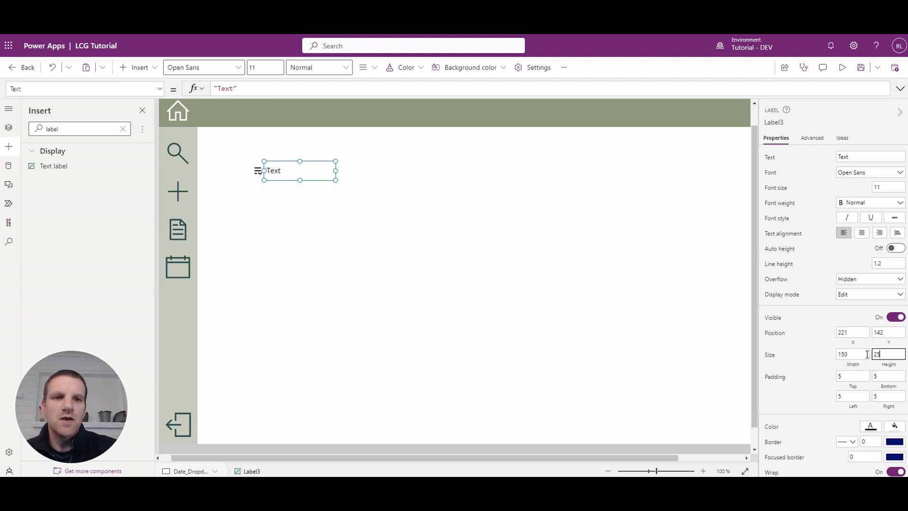
{"action": "key", "text": "Return"}
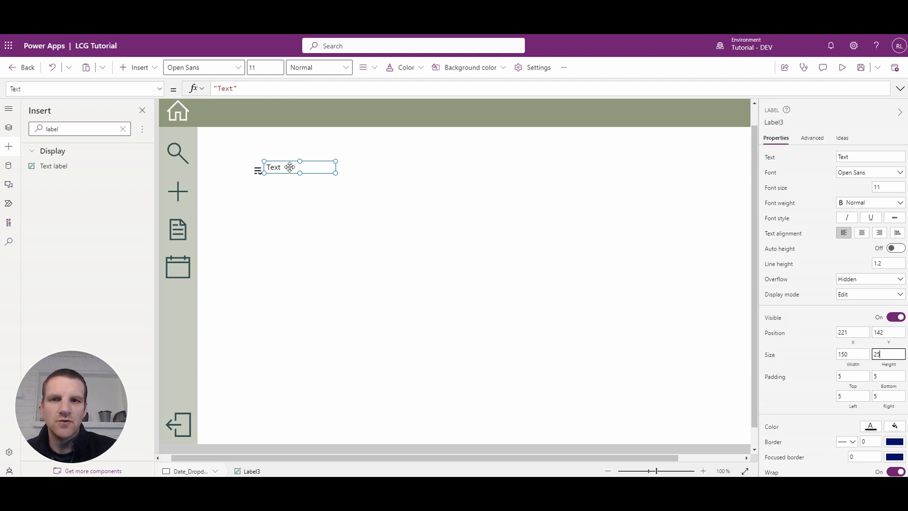
{"action": "left_click", "coordinate": [290, 171]}
{"action": "left_click_drag", "start_coordinate": [290, 171], "coordinate": [290, 176]}
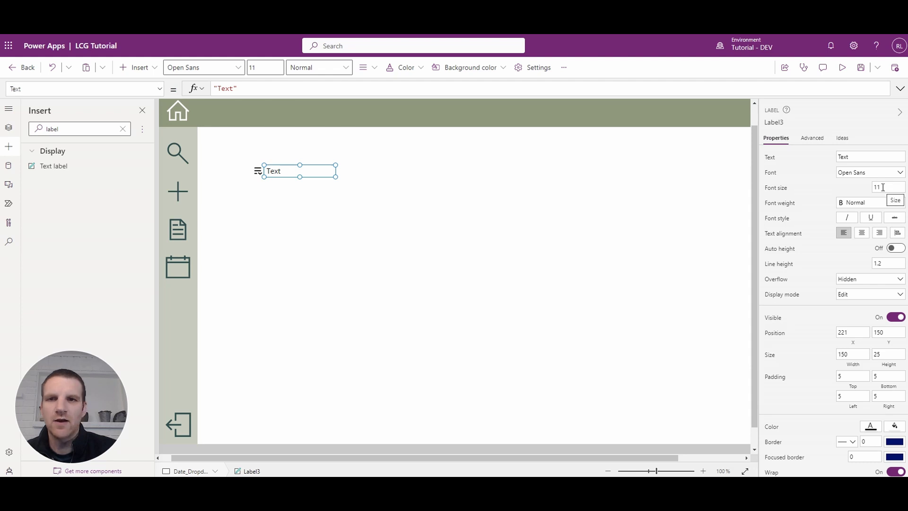
- Give the label font size 10, text 'Action', and width 50
{"action": "double_click", "coordinate": [882, 187]}
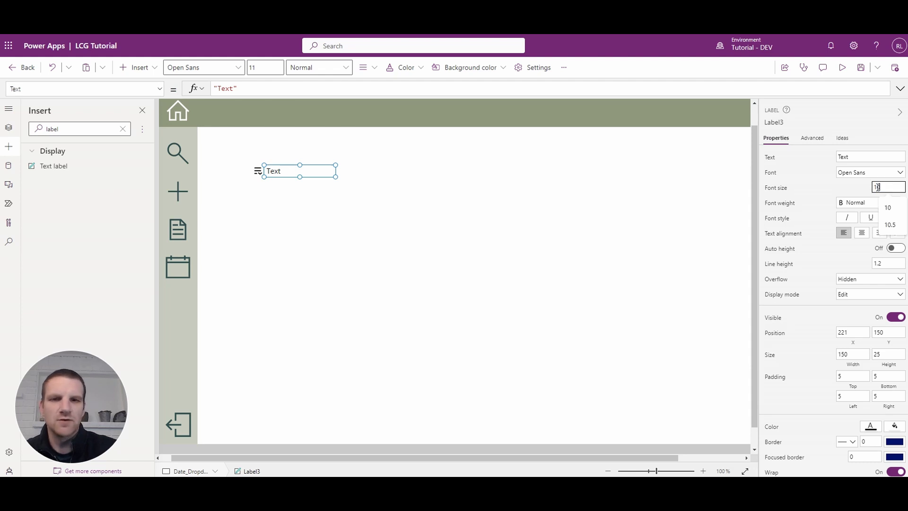
{"action": "type", "text": "10"}
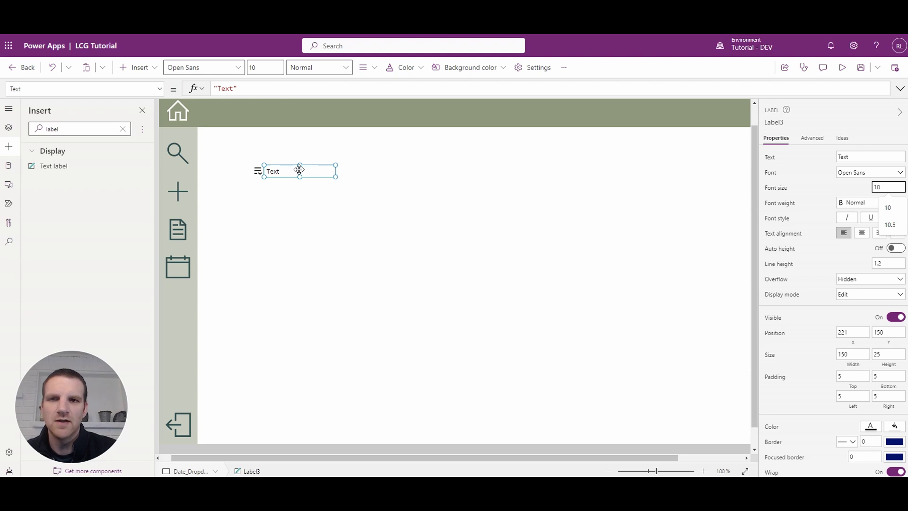
{"action": "key", "text": "Return"}
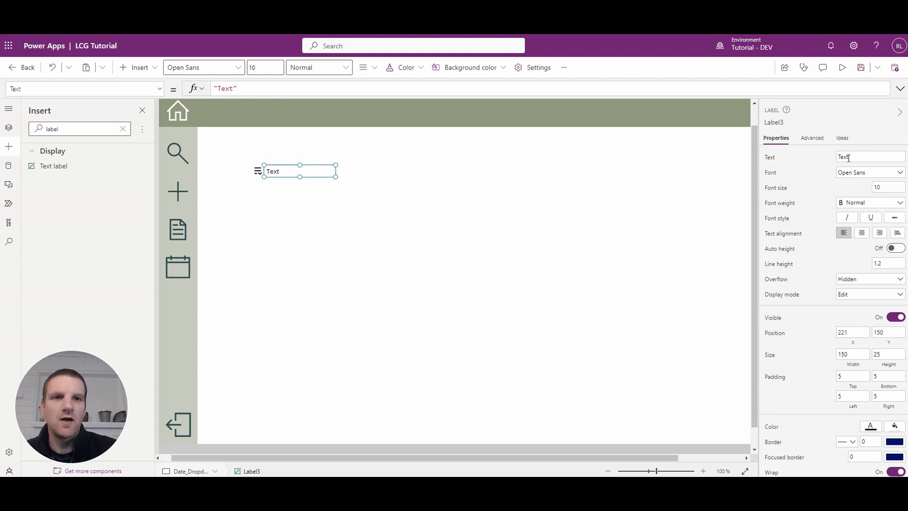
{"action": "double_click", "coordinate": [858, 157]}
{"action": "type", "text": "Action"}
{"action": "key", "text": "Return"}
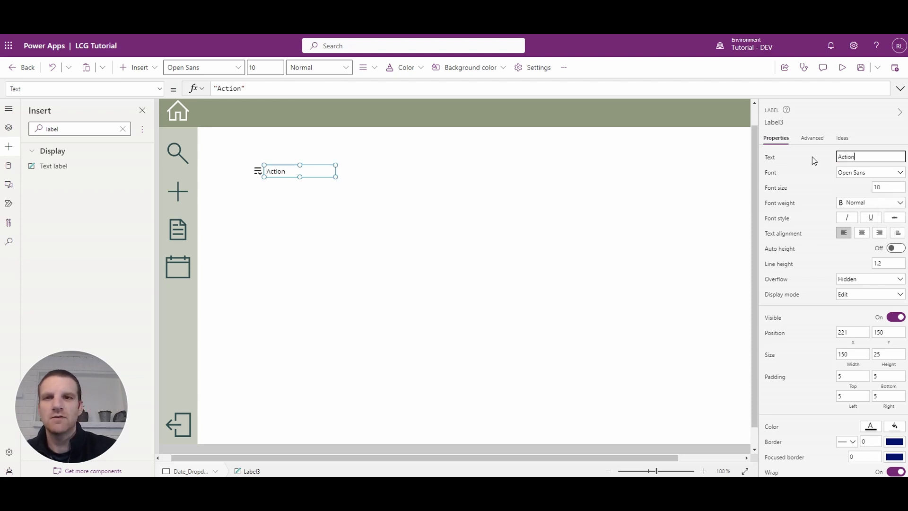
{"action": "double_click", "coordinate": [852, 354]}
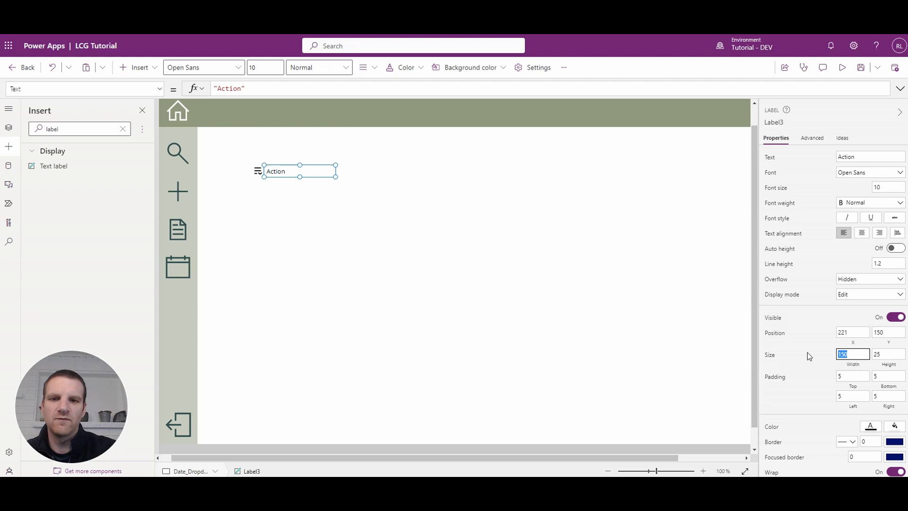
{"action": "type", "text": "50"}
{"action": "key", "text": "Return"}
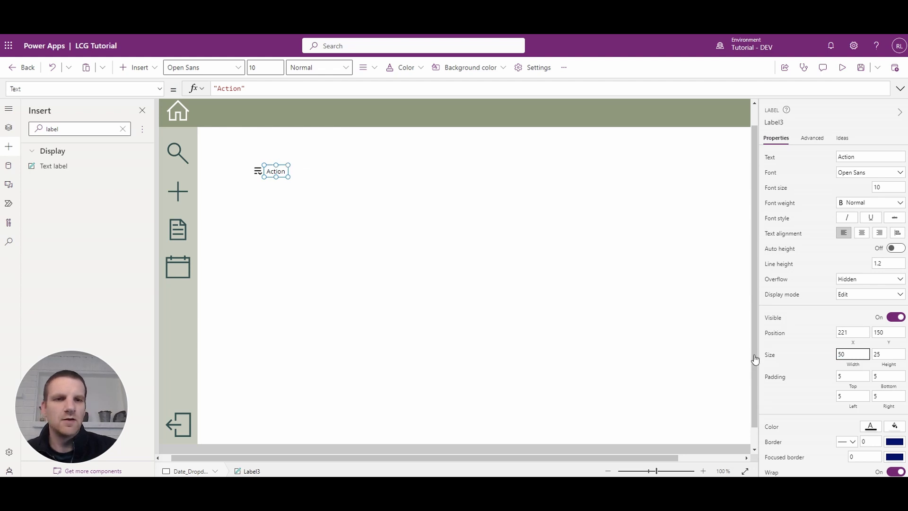
- Check the Action label's selection against the grouped backdrop on the canvas
{"action": "left_click", "coordinate": [428, 254]}
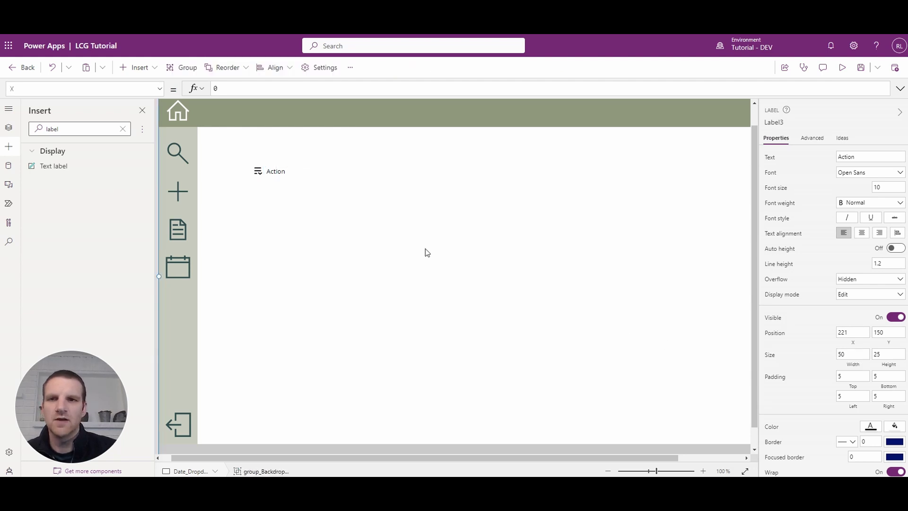
{"action": "left_click", "coordinate": [276, 172]}
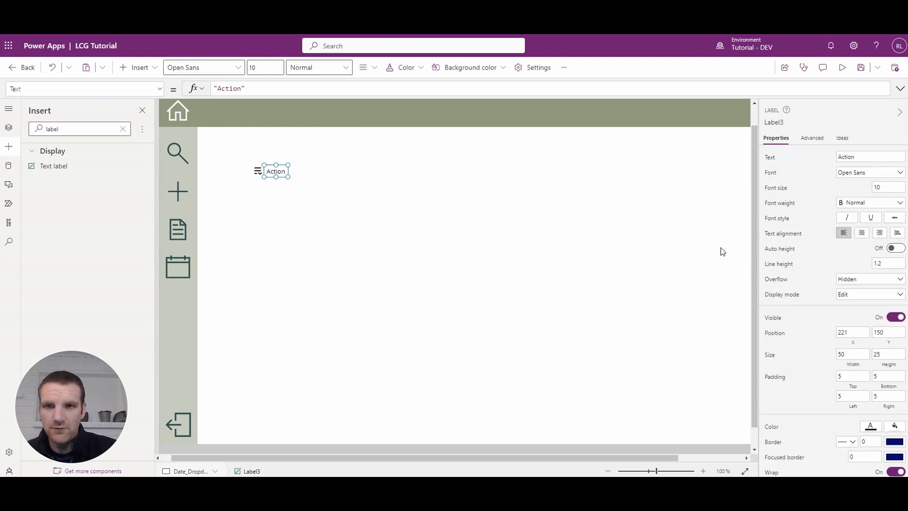
{"action": "left_click", "coordinate": [280, 192]}
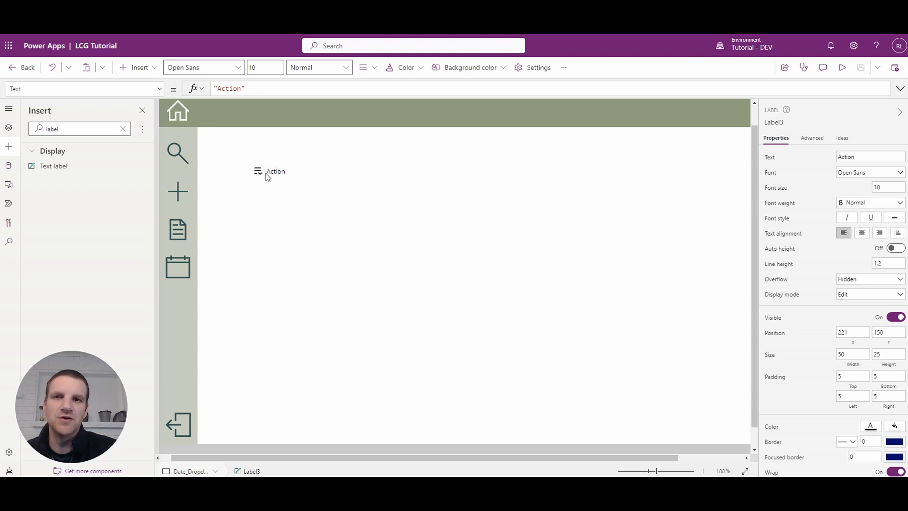
{"action": "left_click", "coordinate": [273, 172]}
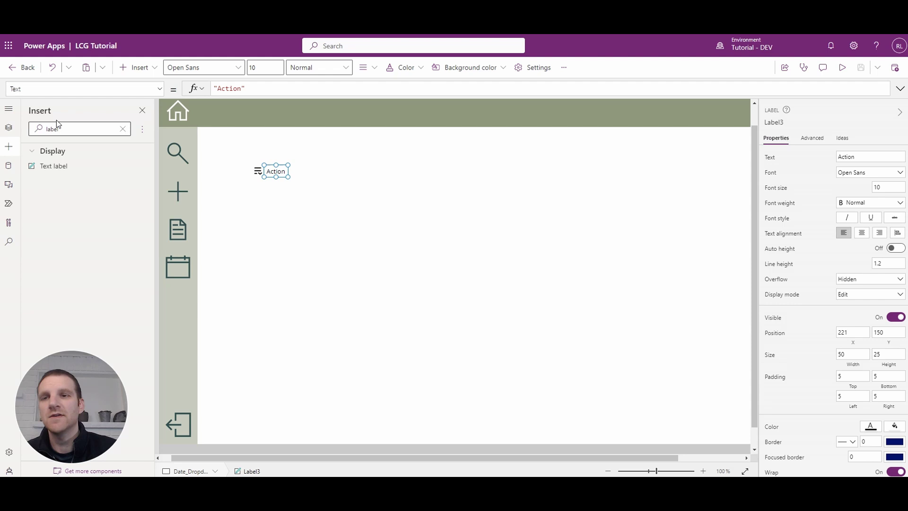
- Place a button over the label, clear its text, make it transparent, and shrink it to 75×25
{"action": "left_click", "coordinate": [122, 129]}
{"action": "left_click", "coordinate": [64, 129]}
{"action": "type", "text": "bu"}
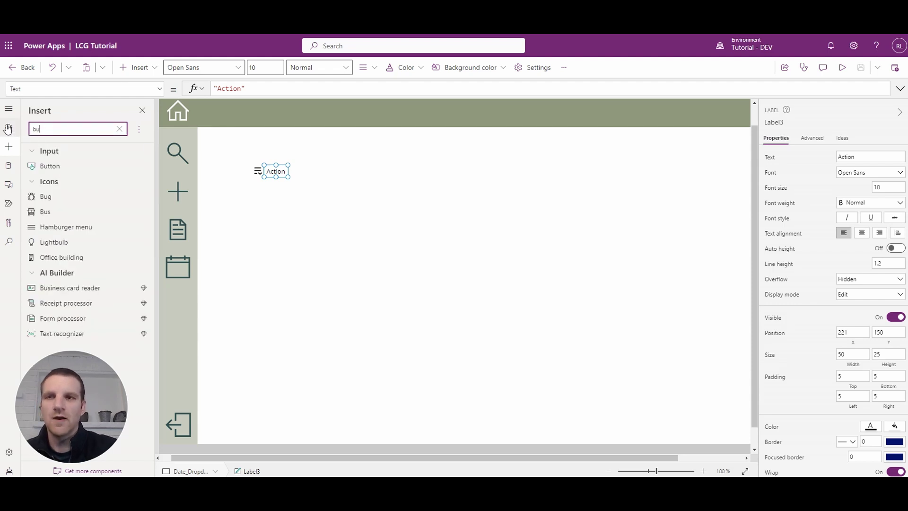
{"action": "type", "text": "tt"}
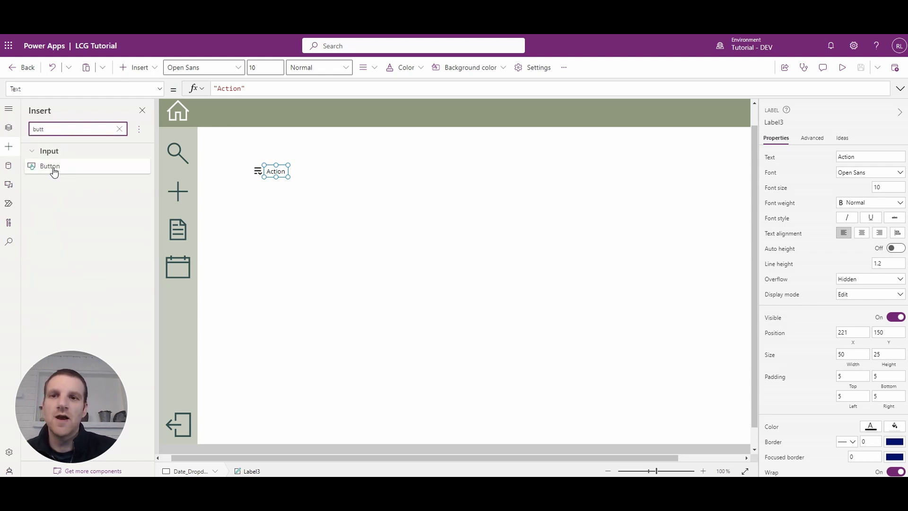
{"action": "left_click_drag", "start_coordinate": [49, 167], "coordinate": [280, 174]}
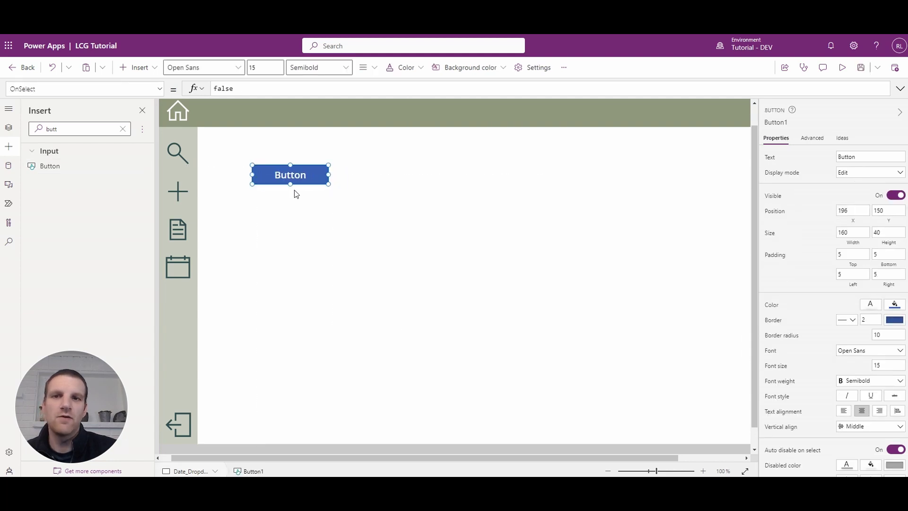
{"action": "double_click", "coordinate": [846, 157]}
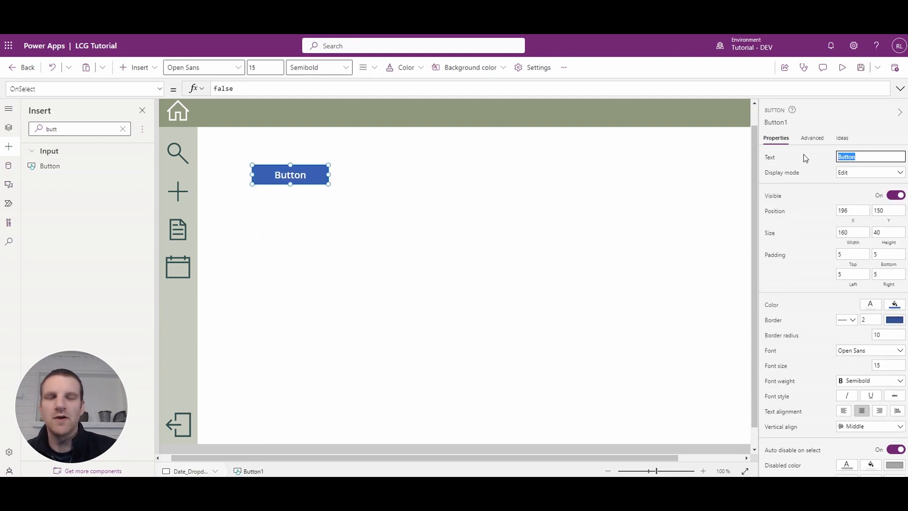
{"action": "key", "text": "BackSpace"}
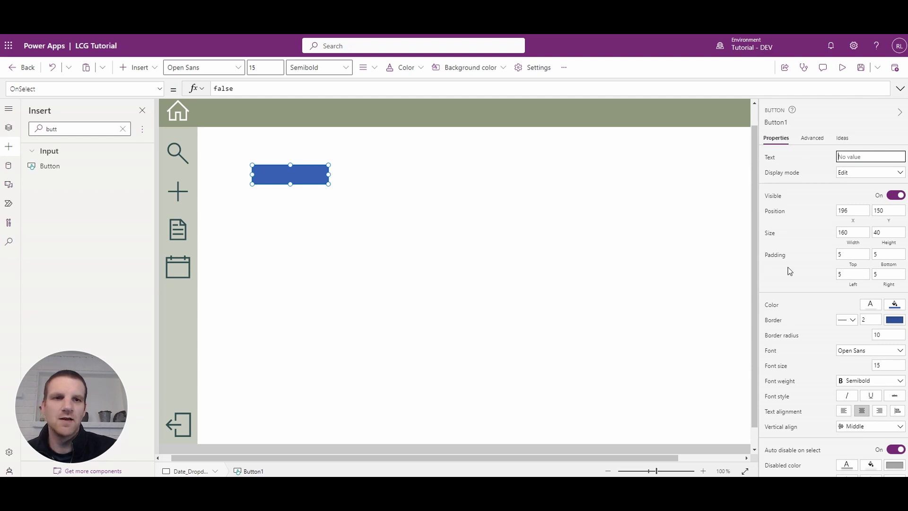
{"action": "left_click", "coordinate": [895, 307]}
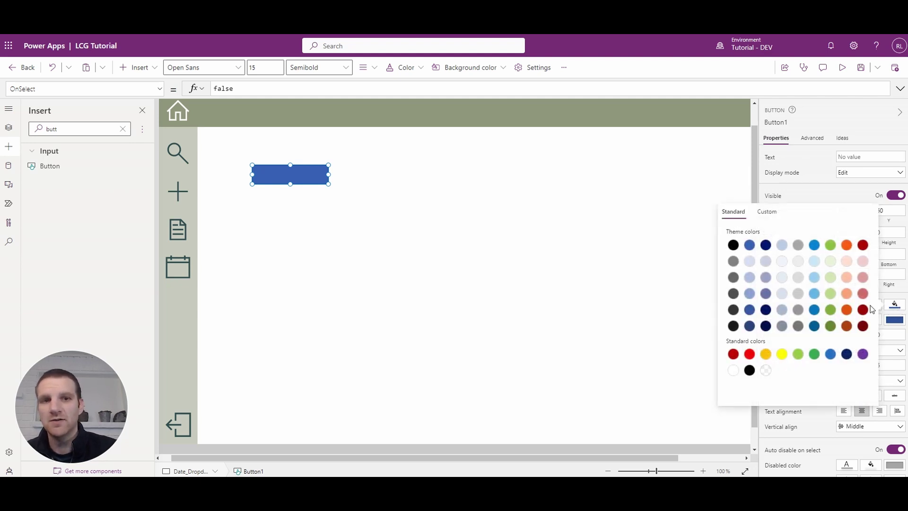
{"action": "left_click", "coordinate": [766, 370]}
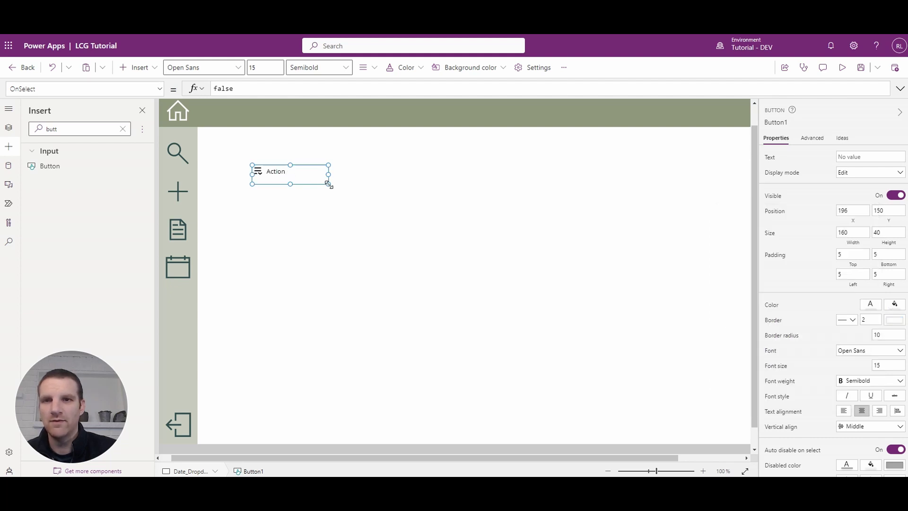
{"action": "left_click_drag", "start_coordinate": [328, 183], "coordinate": [290, 178]}
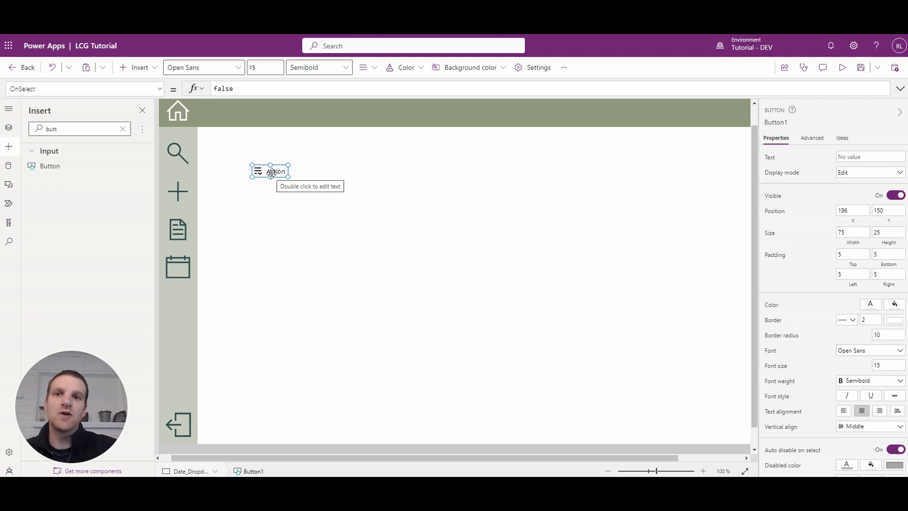
- Replace the Action button's HoverFill formula with RGBA(128, 128, 128, .1)
{"action": "left_click", "coordinate": [284, 193]}
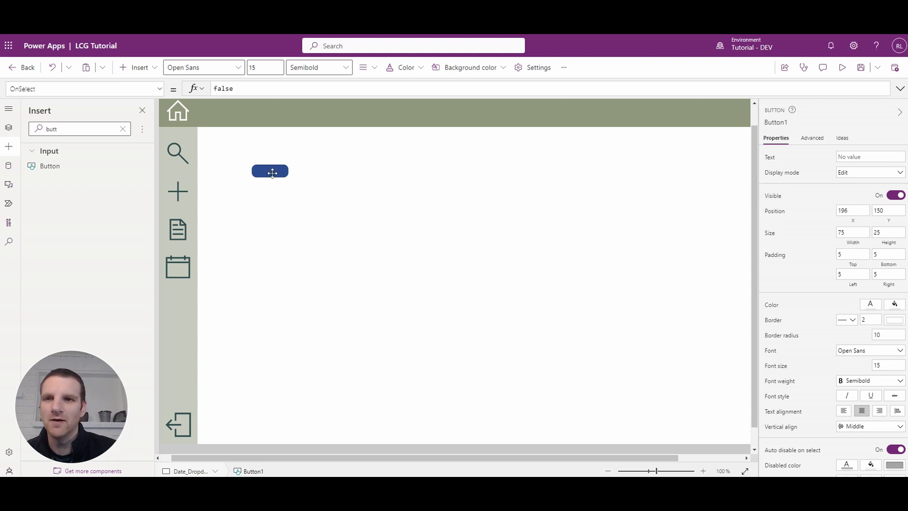
{"action": "left_click", "coordinate": [272, 173]}
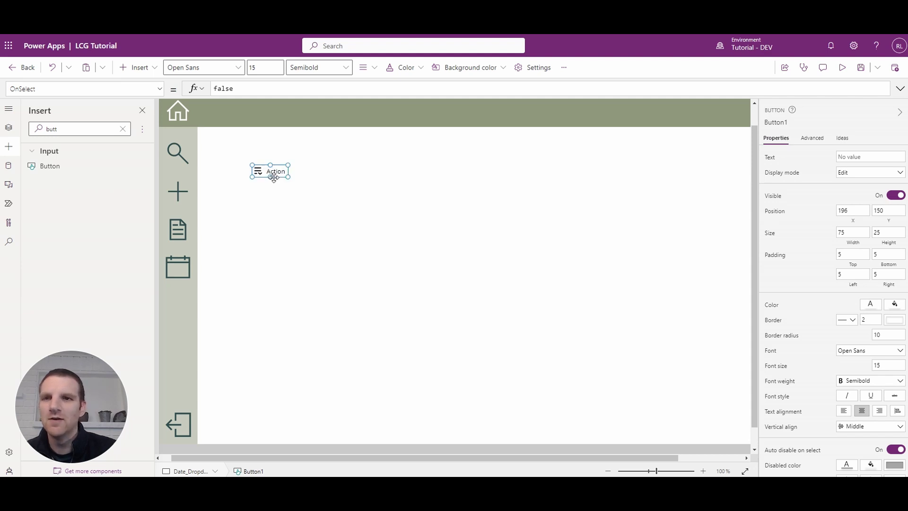
{"action": "left_click", "coordinate": [159, 89]}
{"action": "scroll", "coordinate": [68, 175], "scroll_direction": "down", "scroll_amount": 5}
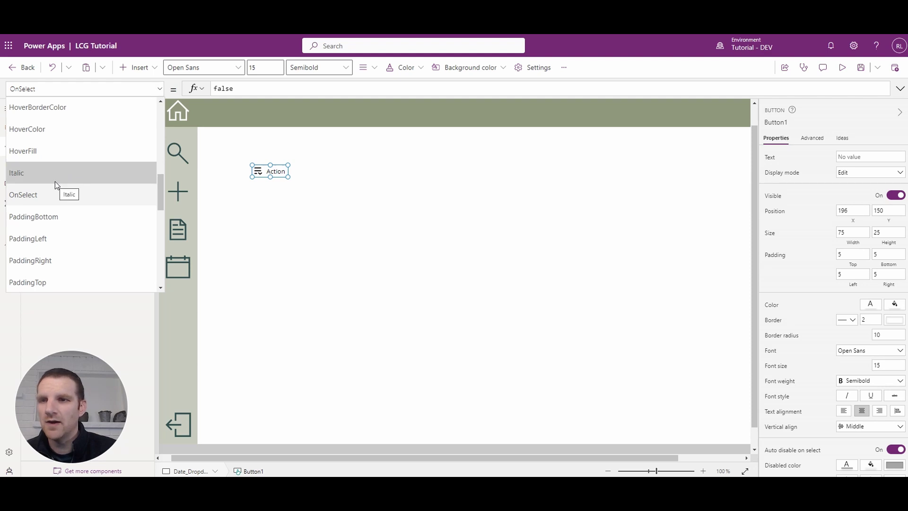
{"action": "scroll", "coordinate": [64, 180], "scroll_direction": "up", "scroll_amount": 2}
{"action": "left_click", "coordinate": [49, 197]}
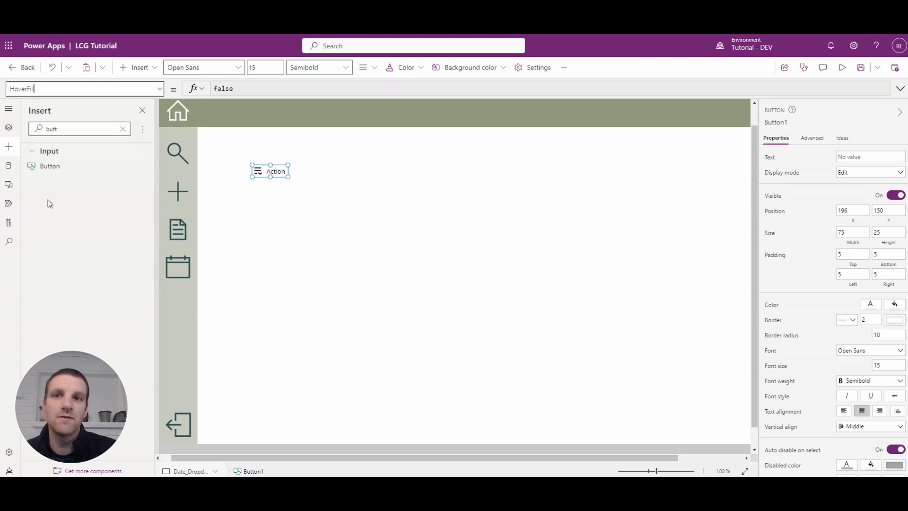
{"action": "left_click_drag", "start_coordinate": [360, 88], "coordinate": [183, 84]}
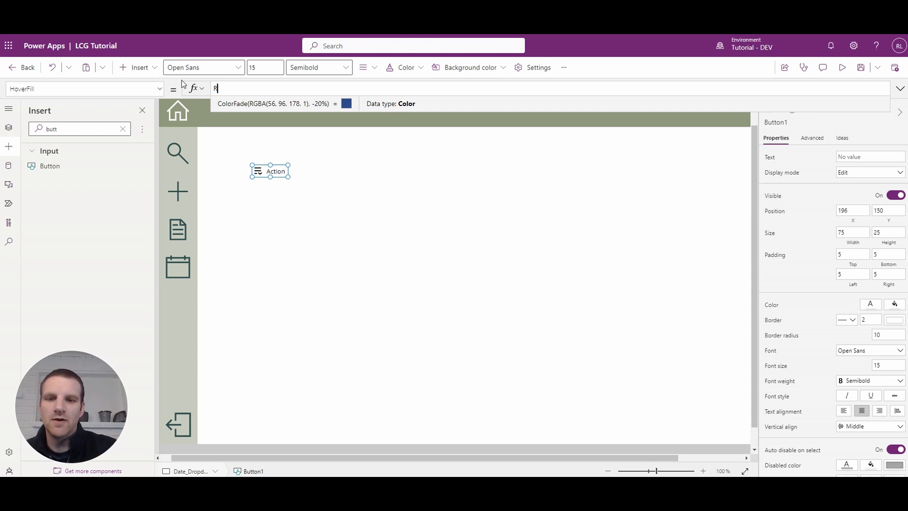
{"action": "type", "text": "RGBA)"}
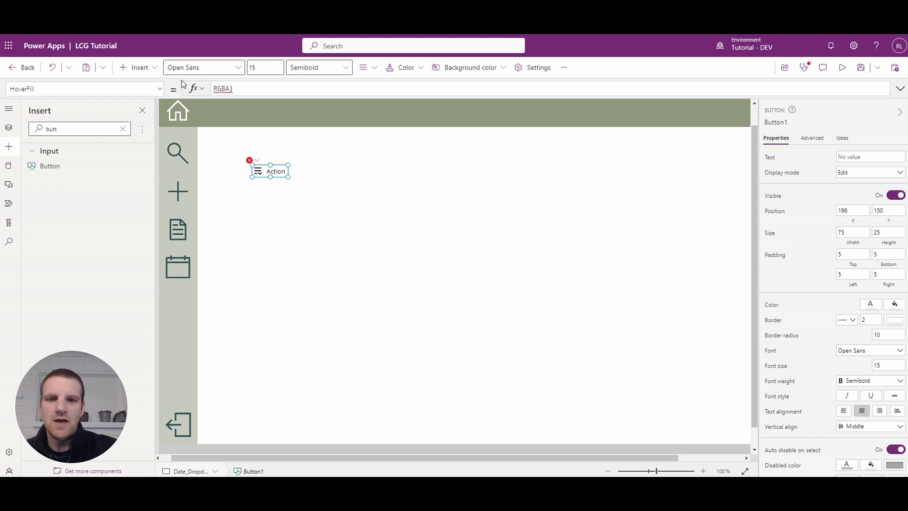
{"action": "key", "text": "BackSpace"}
{"action": "type", "text": "(12"}
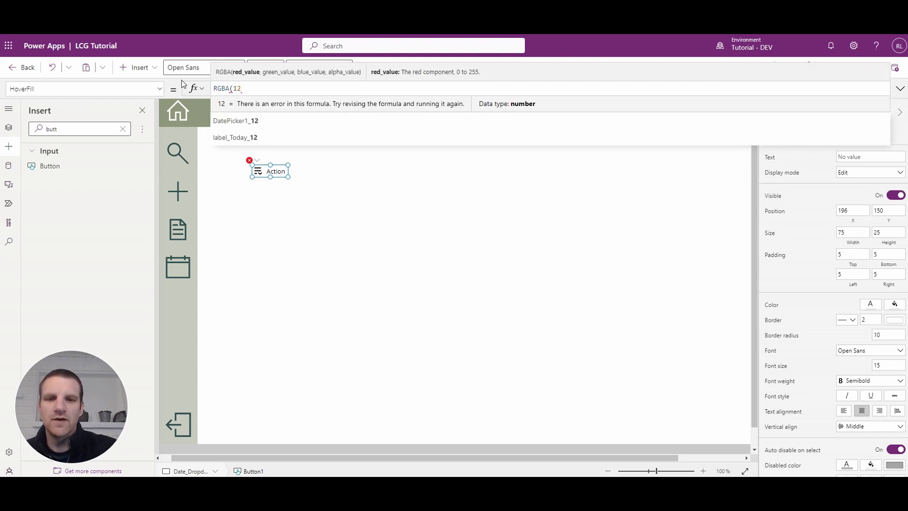
{"action": "type", "text": "8, 128"}
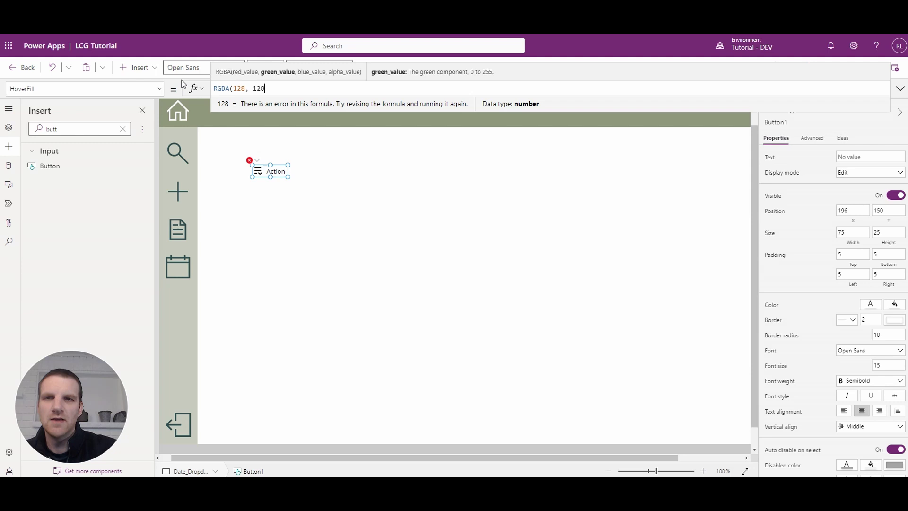
{"action": "type", "text": ", 128,"}
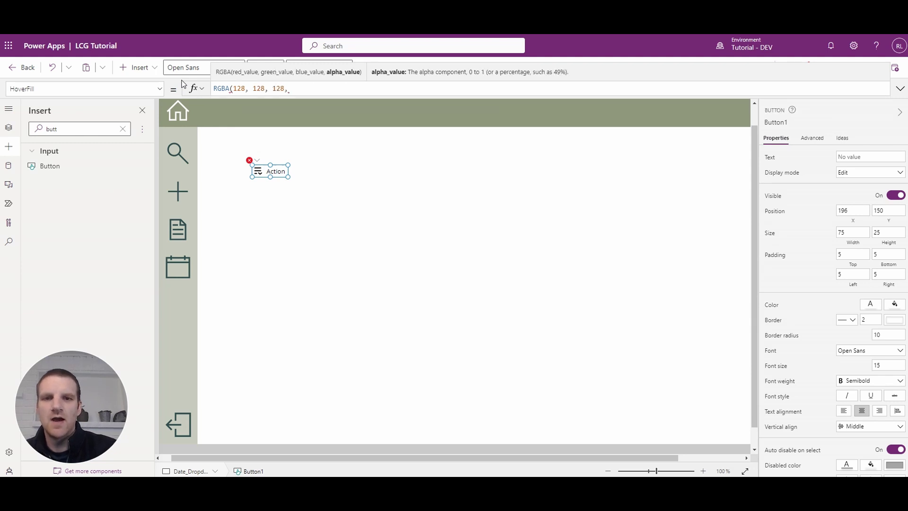
{"action": "type", "text": " .1)"}
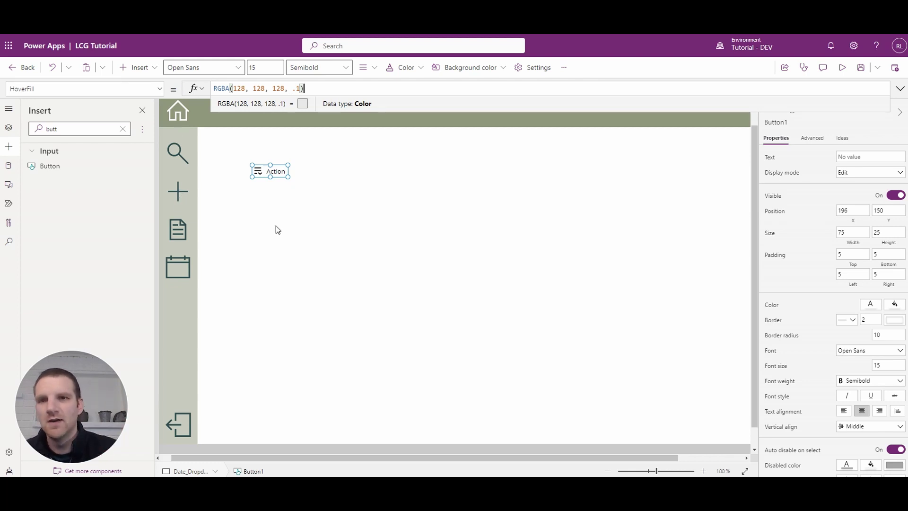
{"action": "left_click", "coordinate": [270, 176]}
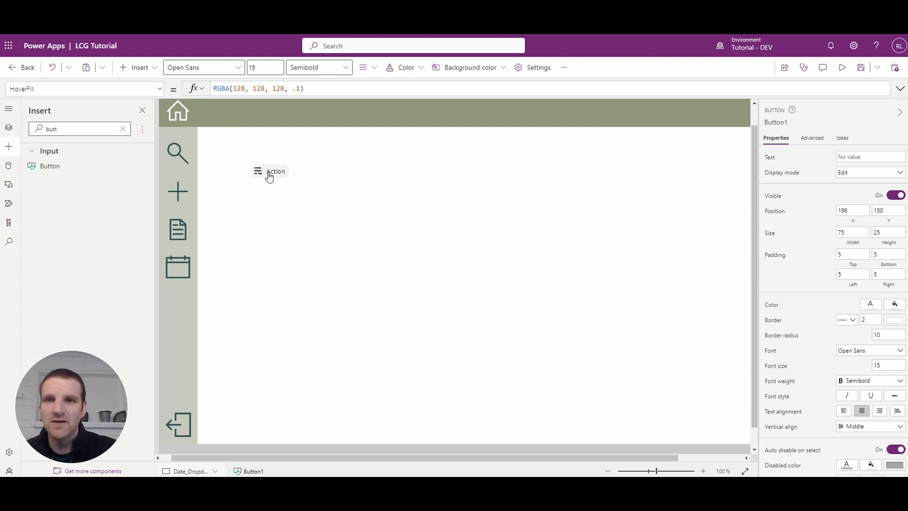
{"action": "left_click", "coordinate": [269, 175]}
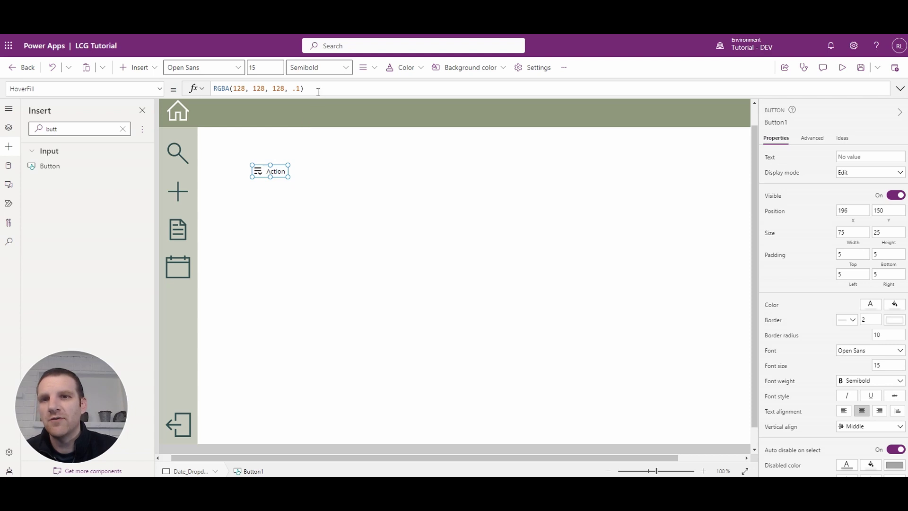
- Copy the RGBA(128, 128, 128, .1) hover colour into the button's PressedFill
{"action": "left_click_drag", "start_coordinate": [317, 90], "coordinate": [150, 87]}
{"action": "key", "text": "ctrl+c"}
{"action": "left_click", "coordinate": [159, 89]}
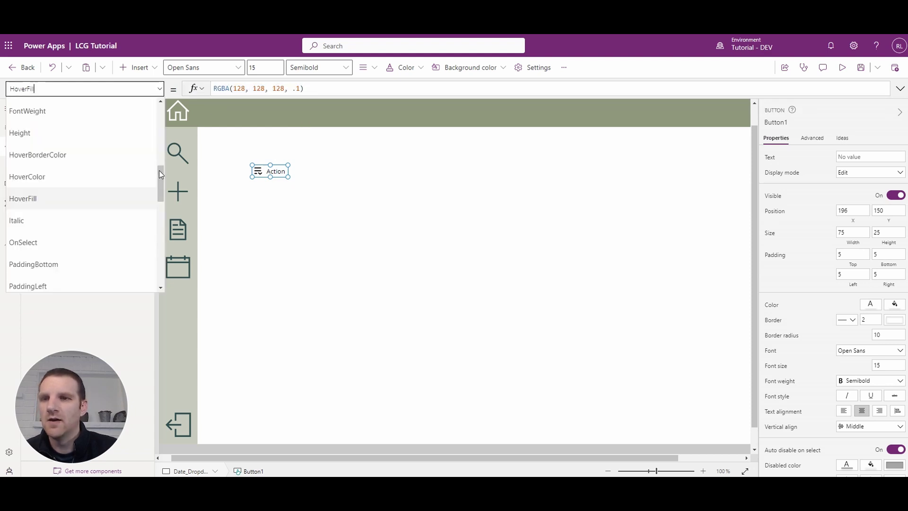
{"action": "scroll", "coordinate": [106, 220], "scroll_direction": "down", "scroll_amount": 3}
{"action": "scroll", "coordinate": [57, 213], "scroll_direction": "down", "scroll_amount": 3}
{"action": "left_click", "coordinate": [59, 208]}
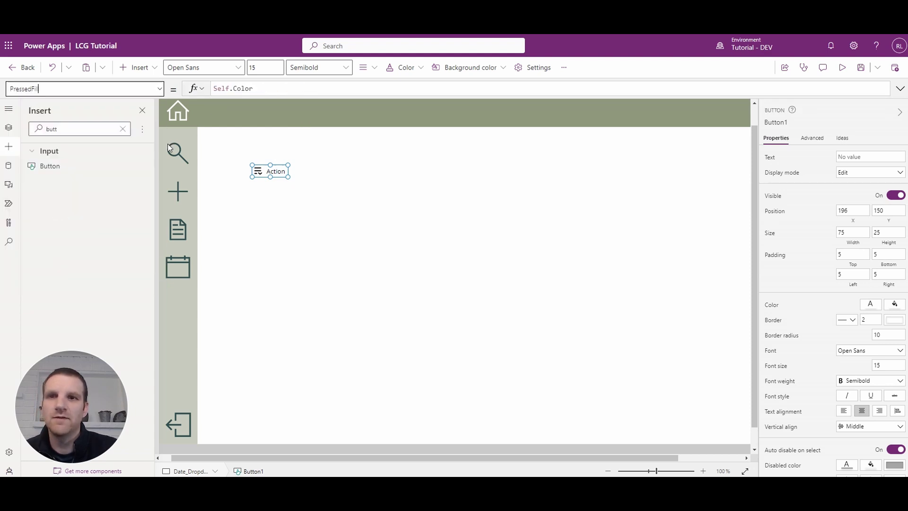
{"action": "left_click_drag", "start_coordinate": [258, 88], "coordinate": [213, 88]}
{"action": "key", "text": "ctrl+v"}
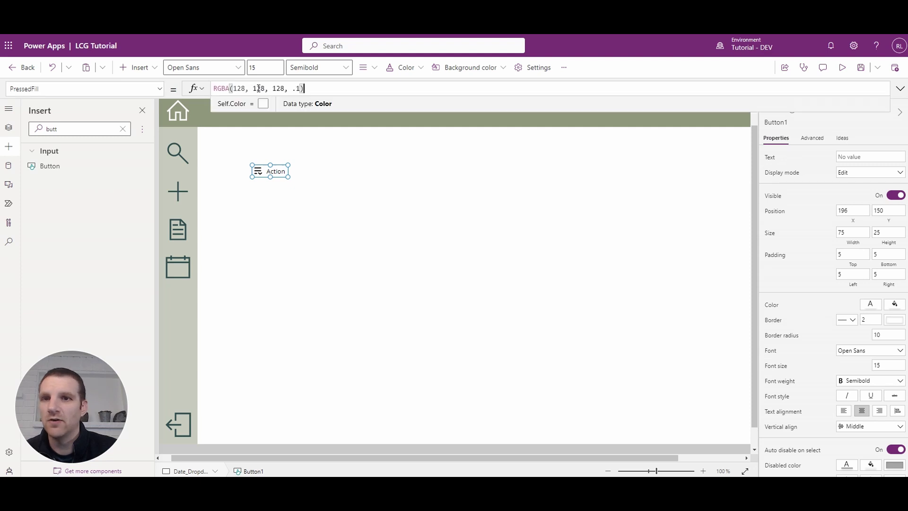
- Set the button's FocusedBorderThickness to 0
{"action": "left_click", "coordinate": [158, 88]}
{"action": "scroll", "coordinate": [73, 186], "scroll_direction": "up", "scroll_amount": 5}
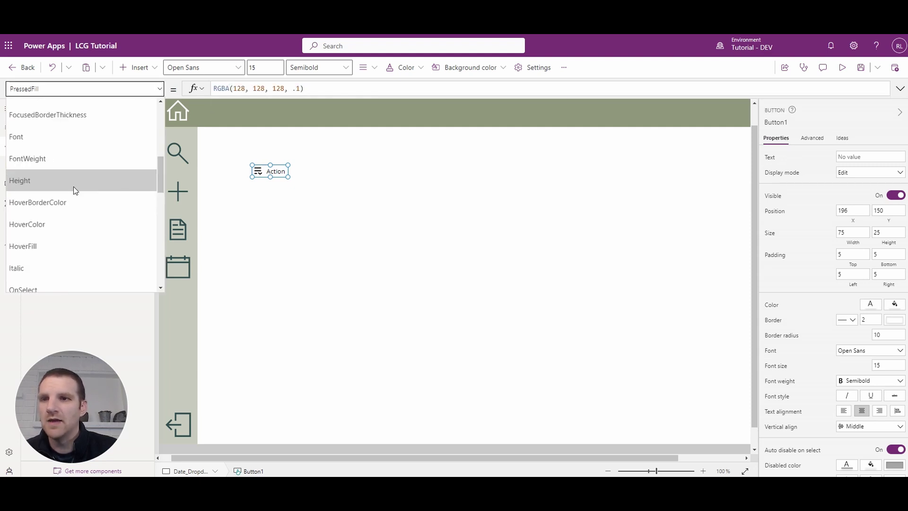
{"action": "scroll", "coordinate": [76, 185], "scroll_direction": "down", "scroll_amount": 2}
{"action": "scroll", "coordinate": [80, 186], "scroll_direction": "up", "scroll_amount": 3}
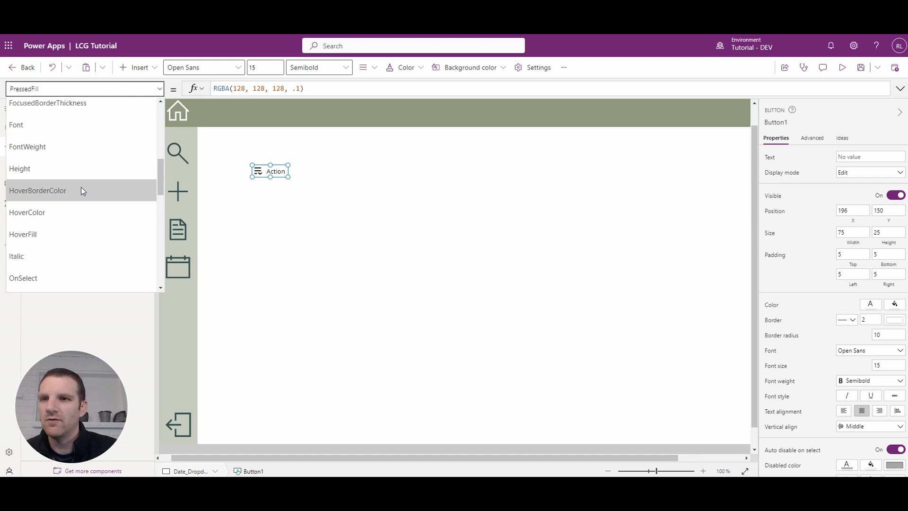
{"action": "scroll", "coordinate": [82, 187], "scroll_direction": "up", "scroll_amount": 1}
{"action": "scroll", "coordinate": [75, 196], "scroll_direction": "up", "scroll_amount": 2}
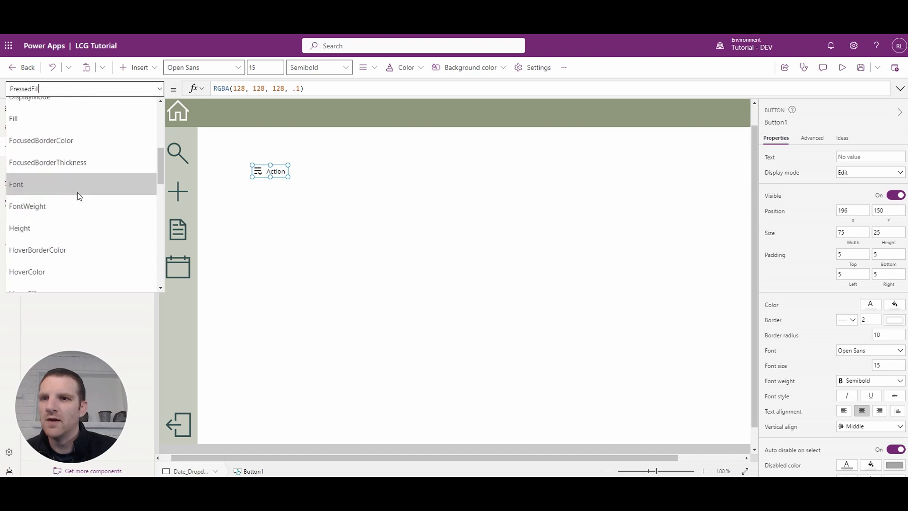
{"action": "left_click", "coordinate": [77, 165]}
{"action": "left_click", "coordinate": [216, 88]}
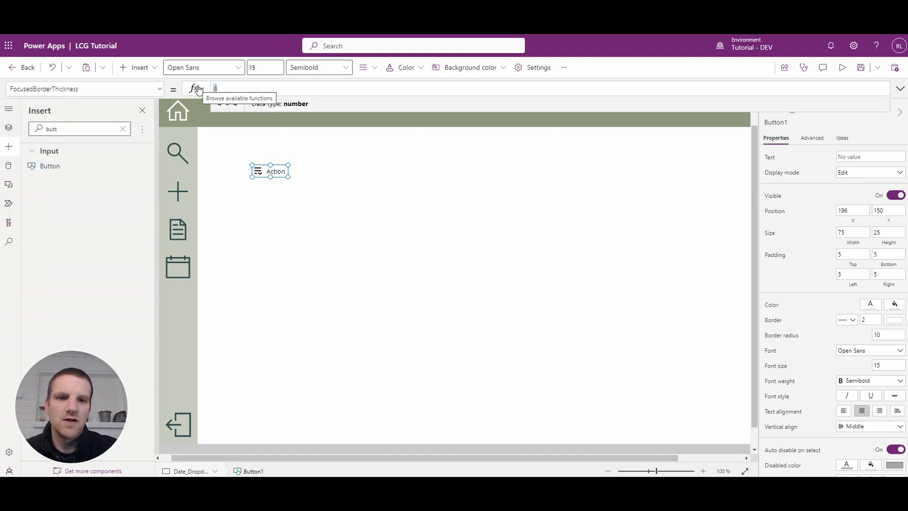
{"action": "type", "text": "0"}
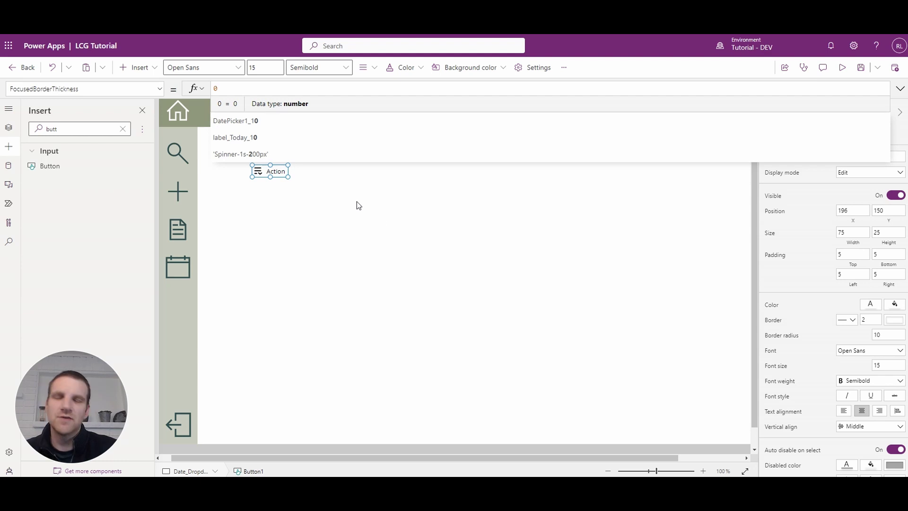
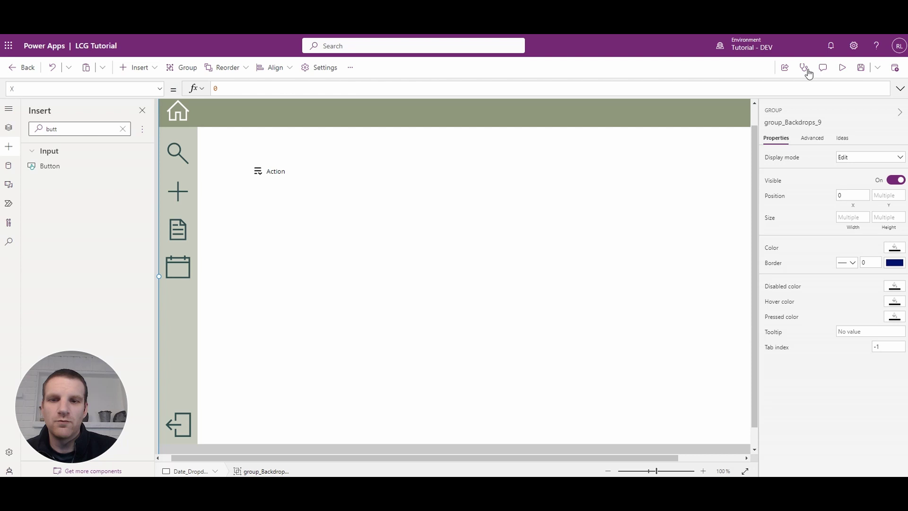
- Preview the app in play mode, then return to the editor and dismiss the testing tip
{"action": "left_click", "coordinate": [842, 68]}
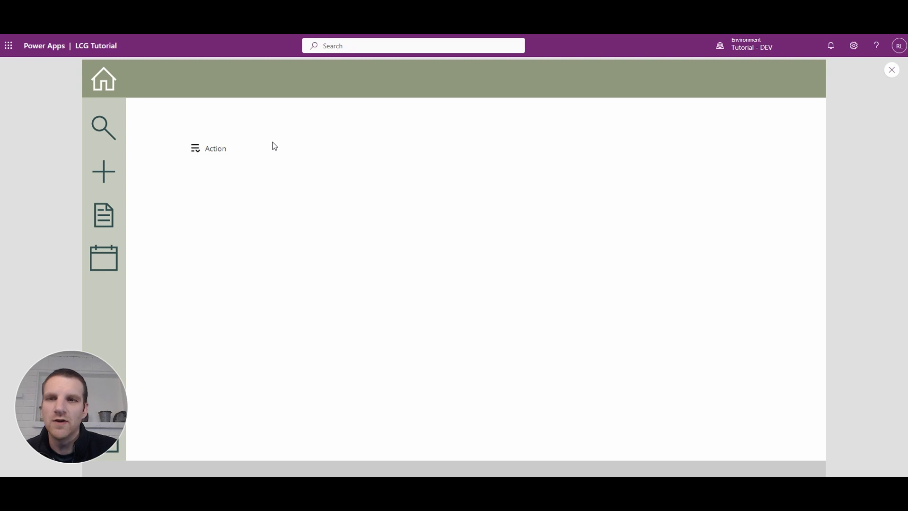
{"action": "left_click", "coordinate": [892, 69]}
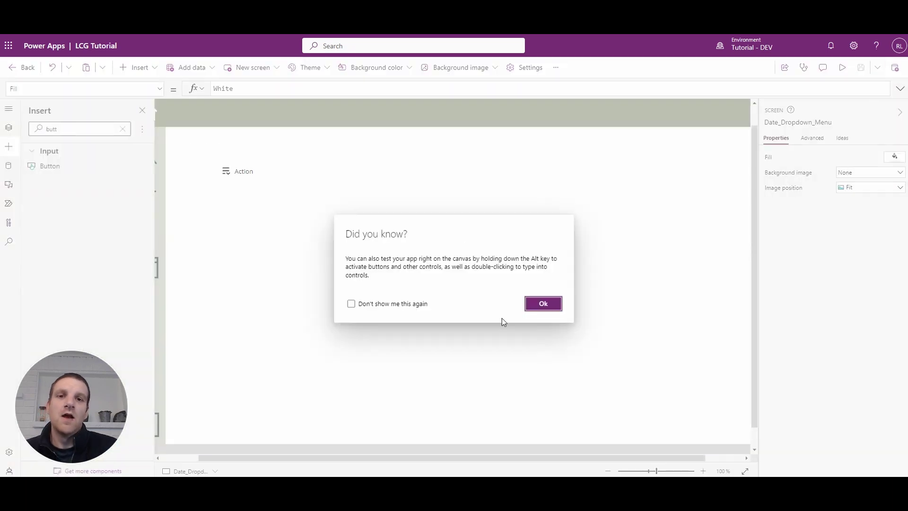
{"action": "left_click", "coordinate": [544, 305]}
{"action": "left_click_drag", "start_coordinate": [422, 457], "coordinate": [393, 456]}
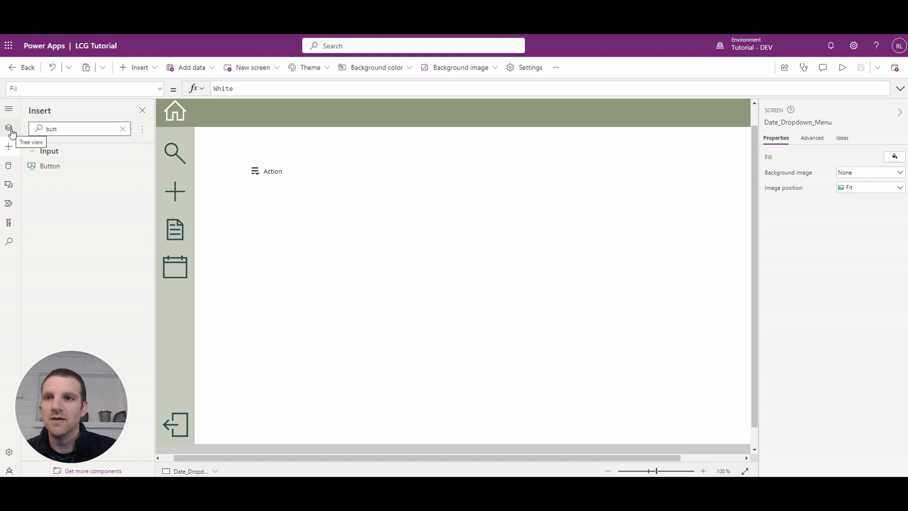
- Insert a rectangle below the Action button at X 200, sized 145 by 160
{"action": "left_click", "coordinate": [78, 129]}
{"action": "key", "text": "ctrl+a"}
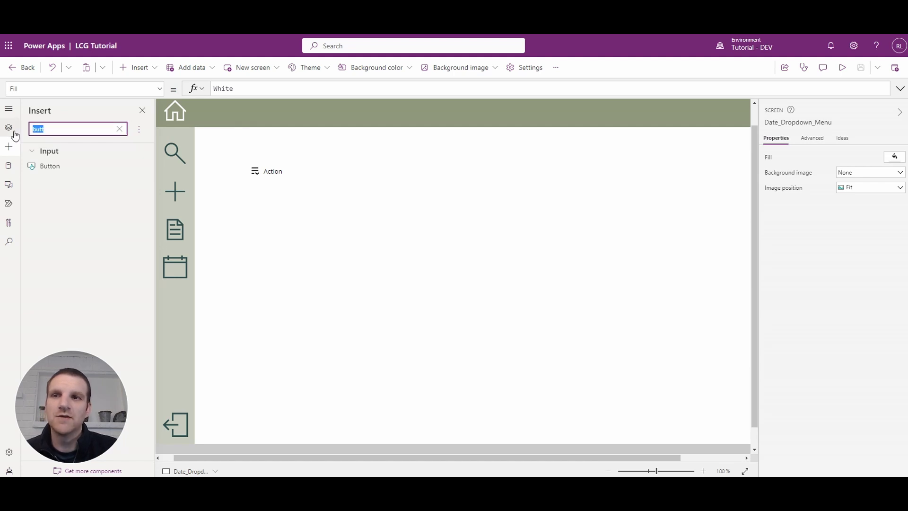
{"action": "type", "text": "rect"}
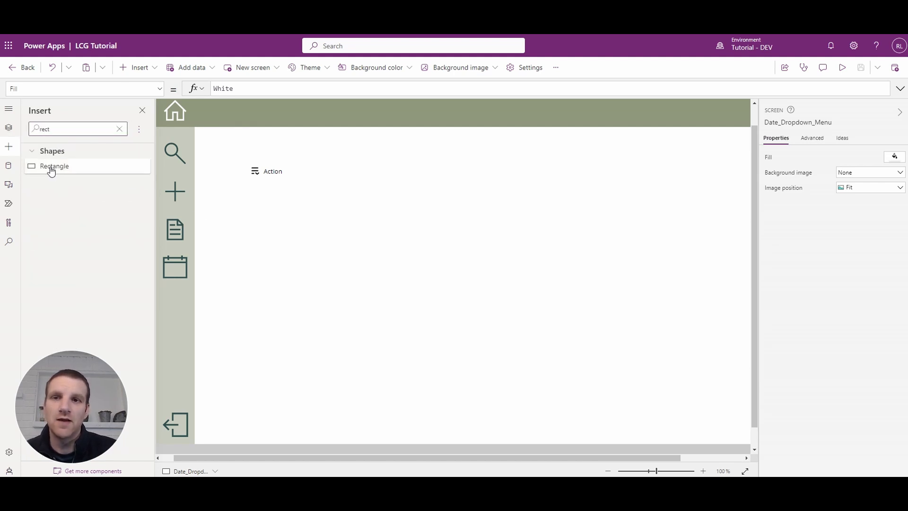
{"action": "mouse_move", "coordinate": [54, 166]}
{"action": "left_mouse_down"}
{"action": "mouse_move", "coordinate": [283, 202]}
{"action": "mouse_move", "coordinate": [262, 195]}
{"action": "left_mouse_up"}
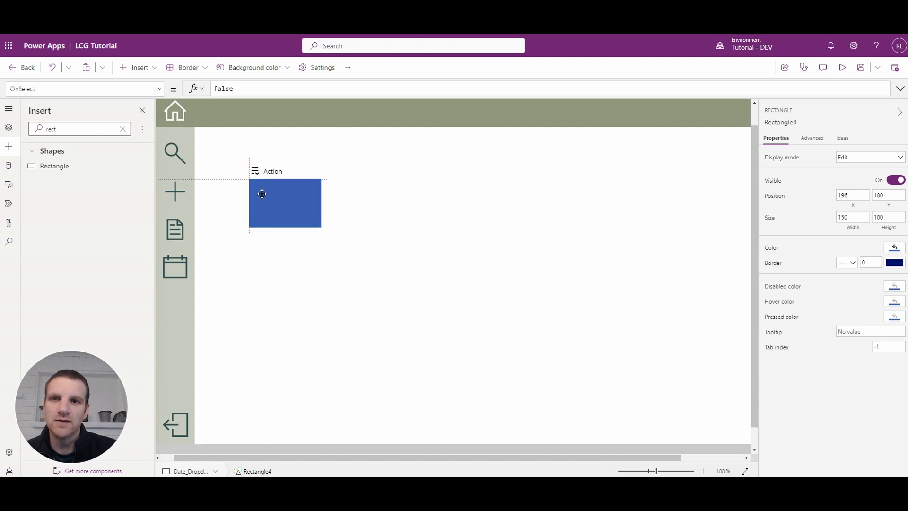
{"action": "left_click", "coordinate": [846, 196]}
{"action": "double_click", "coordinate": [845, 195]}
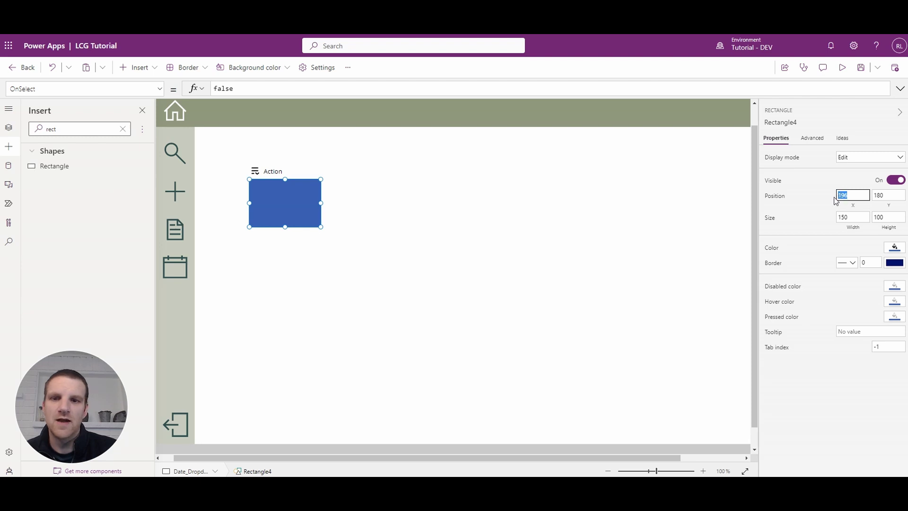
{"action": "type", "text": "200"}
{"action": "key", "text": "Return"}
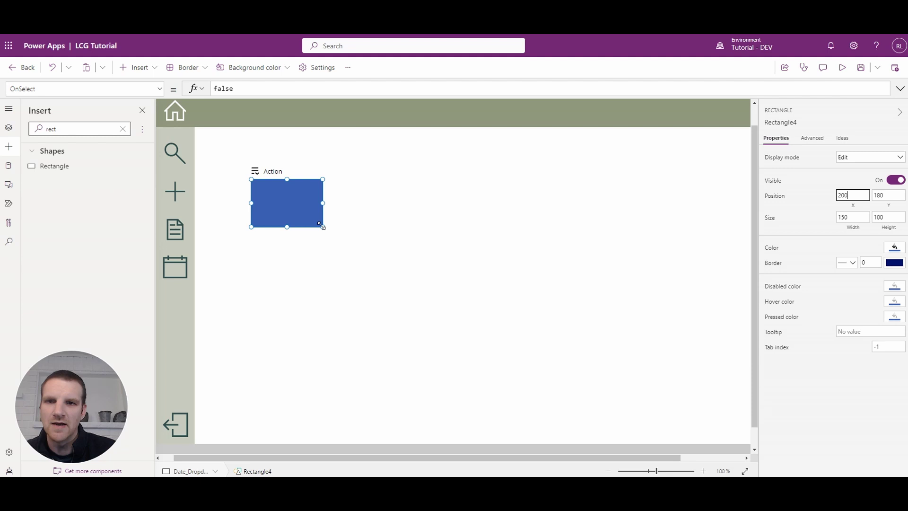
{"action": "left_click_drag", "start_coordinate": [322, 226], "coordinate": [316, 252]}
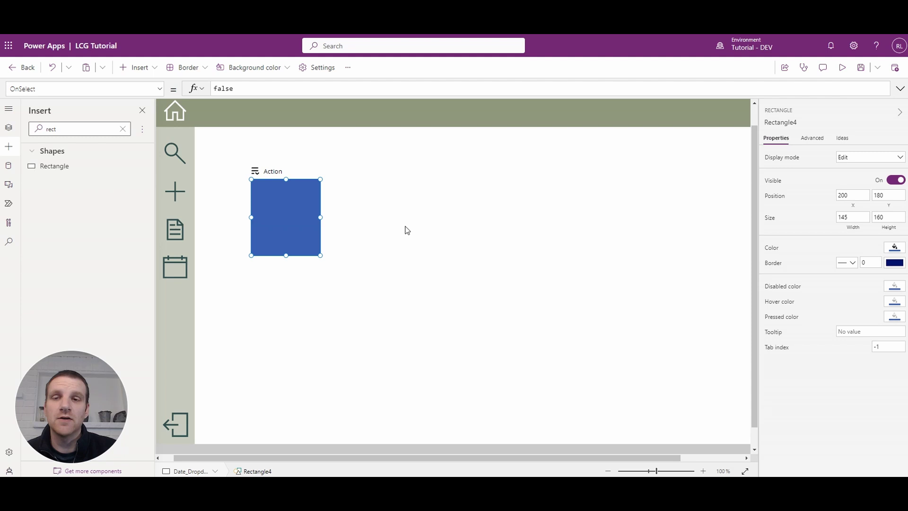
- Try several theme shades, then fill Rectangle4 with the palest light blue
{"action": "left_click", "coordinate": [894, 248]}
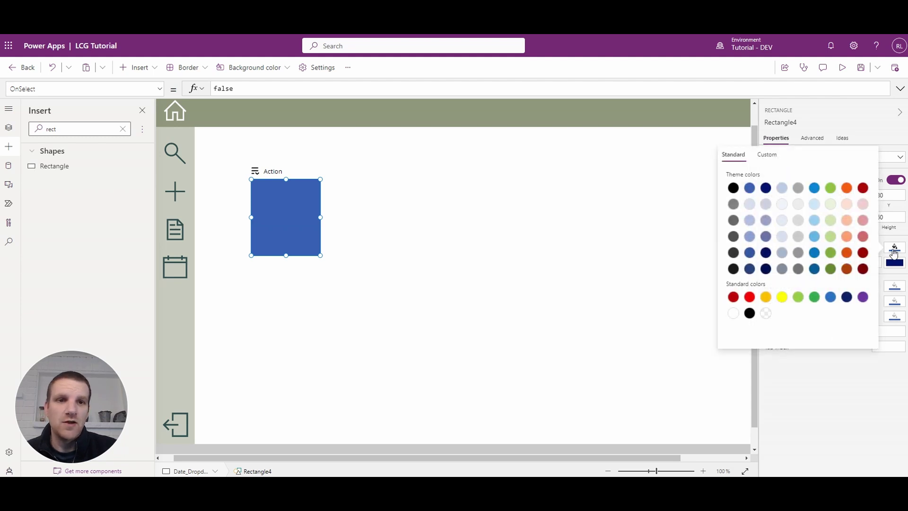
{"action": "left_click", "coordinate": [799, 204]}
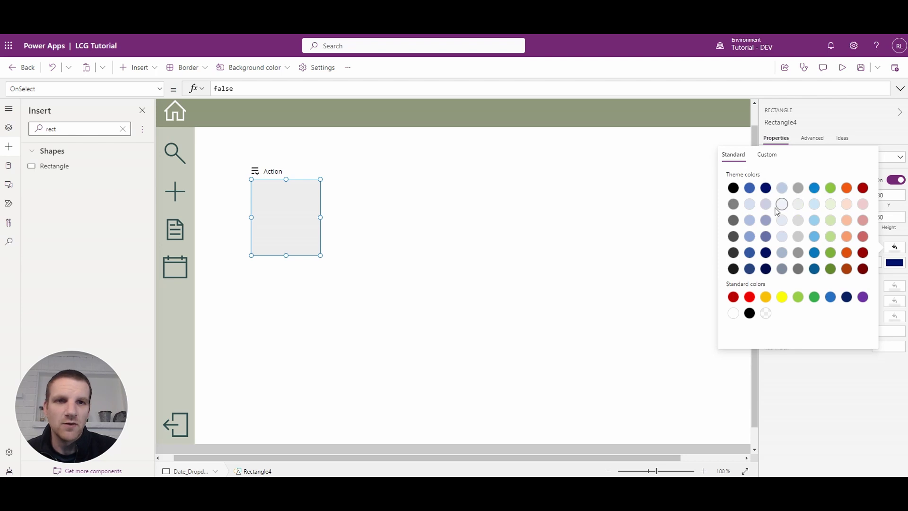
{"action": "left_click", "coordinate": [750, 204]}
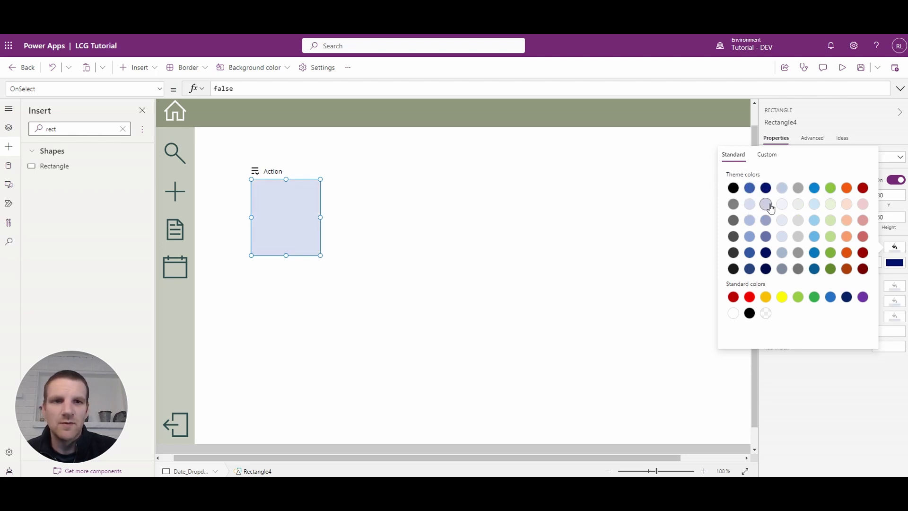
{"action": "left_click", "coordinate": [782, 187]}
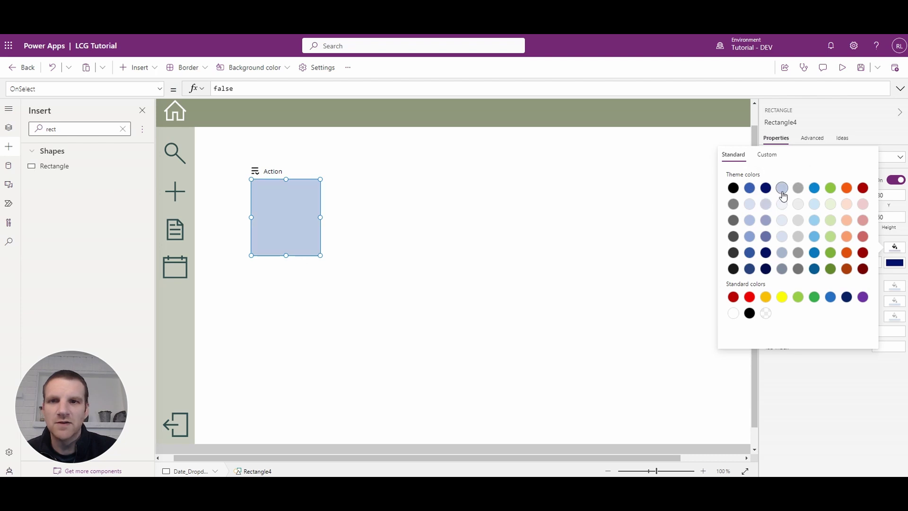
{"action": "left_click", "coordinate": [782, 220]}
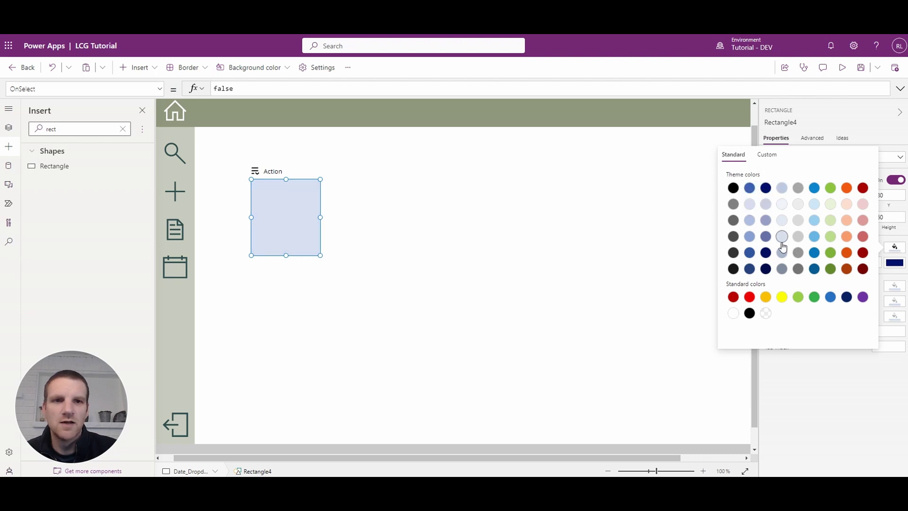
{"action": "left_click", "coordinate": [782, 221]}
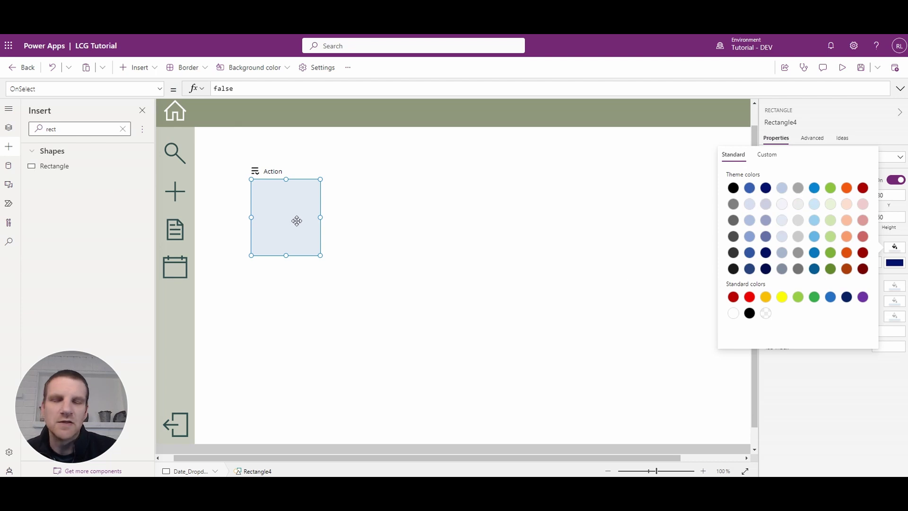
{"action": "left_click", "coordinate": [395, 376]}
{"action": "left_click", "coordinate": [296, 244]}
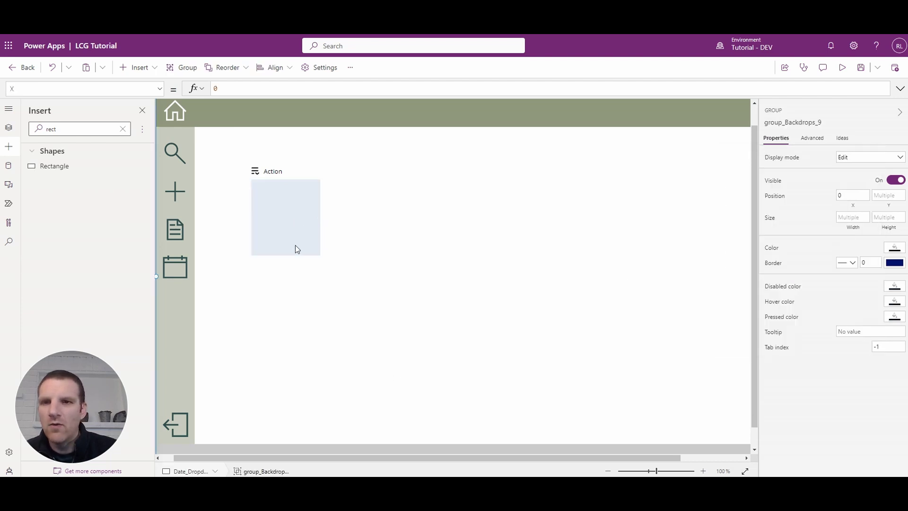
- Give the rectangle a 1-pixel border in light blue
{"action": "left_click", "coordinate": [294, 239]}
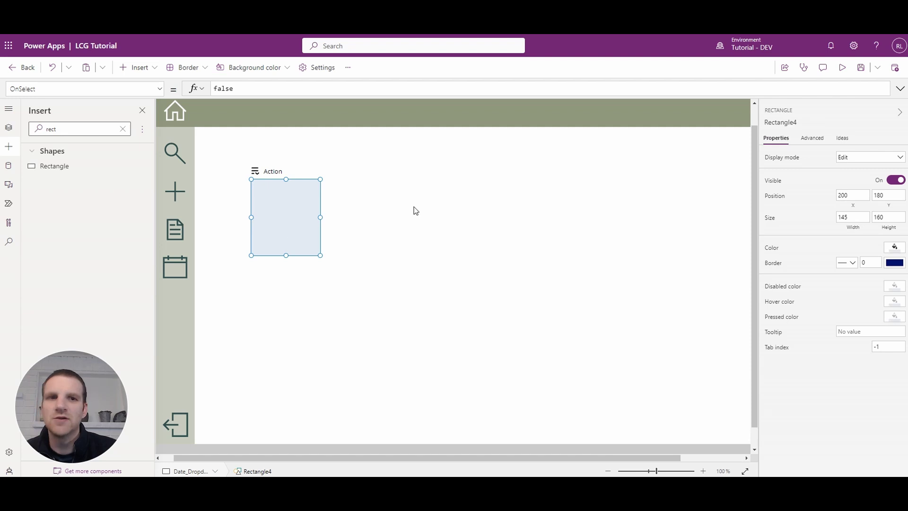
{"action": "left_click", "coordinate": [867, 264]}
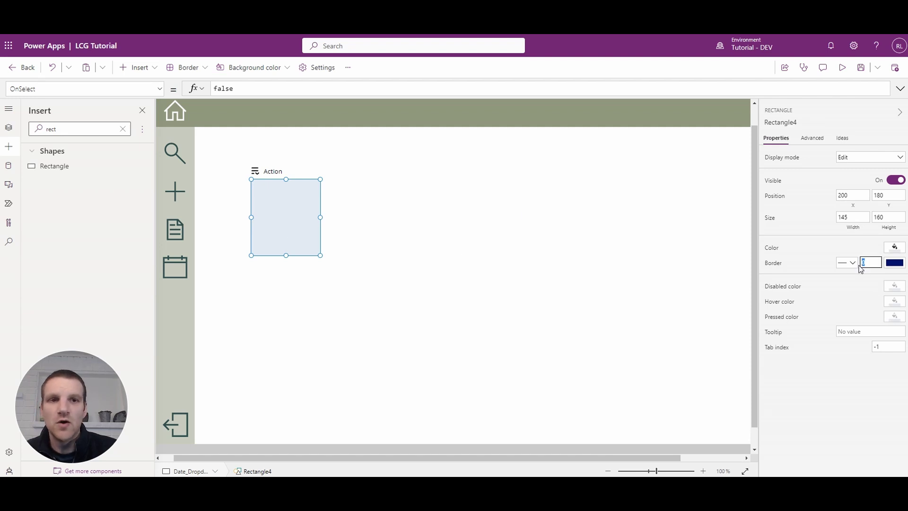
{"action": "type", "text": "1"}
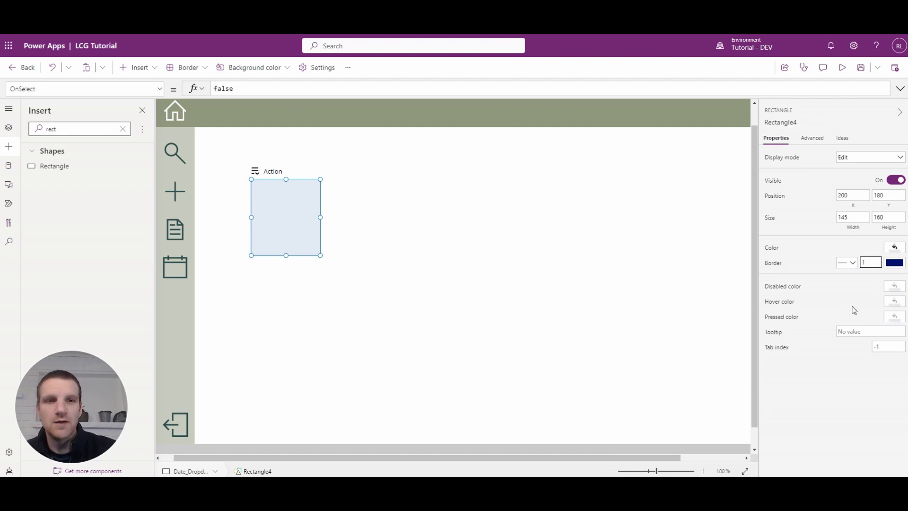
{"action": "left_click", "coordinate": [896, 263]}
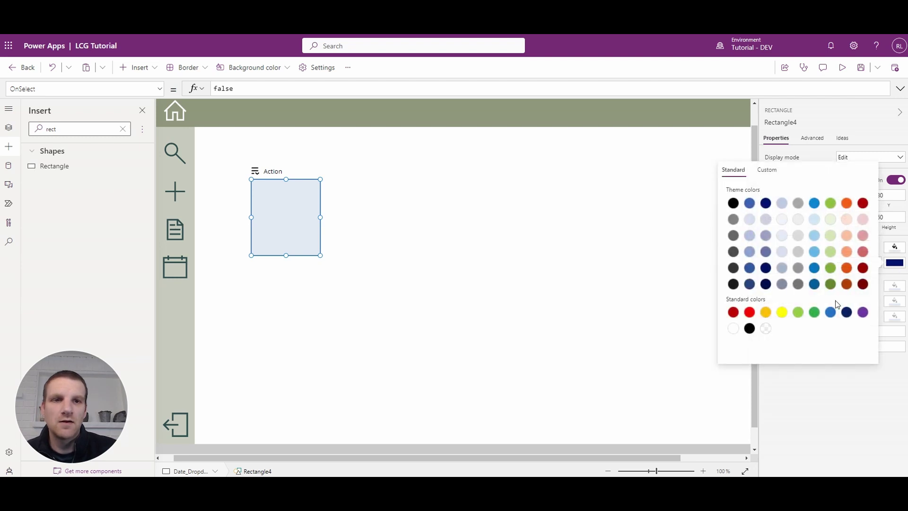
{"action": "left_click", "coordinate": [733, 220]}
{"action": "left_click", "coordinate": [621, 286]}
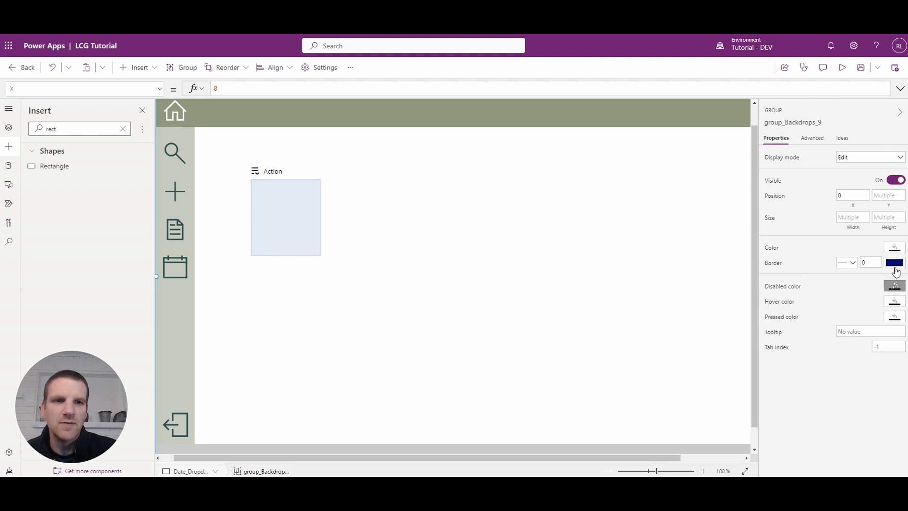
- Change the rectangle's border colour to dark navy
{"action": "left_click", "coordinate": [282, 195]}
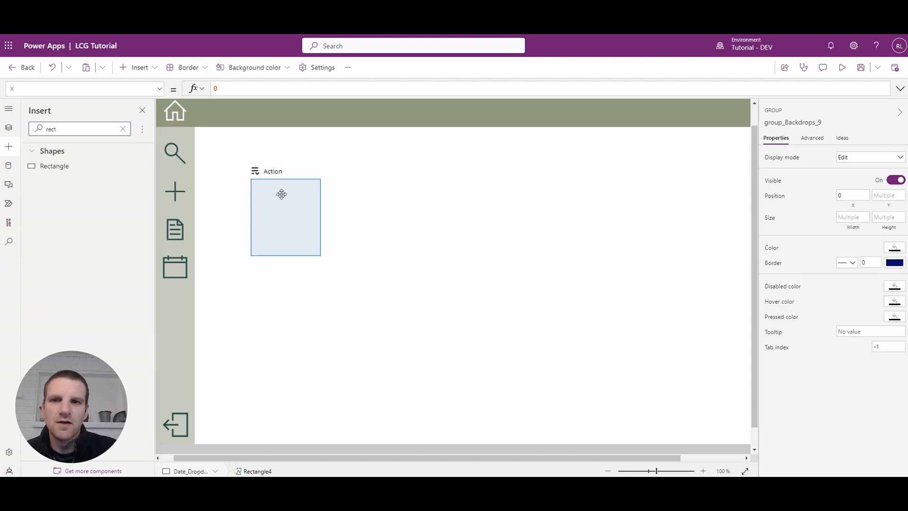
{"action": "left_click", "coordinate": [892, 263]}
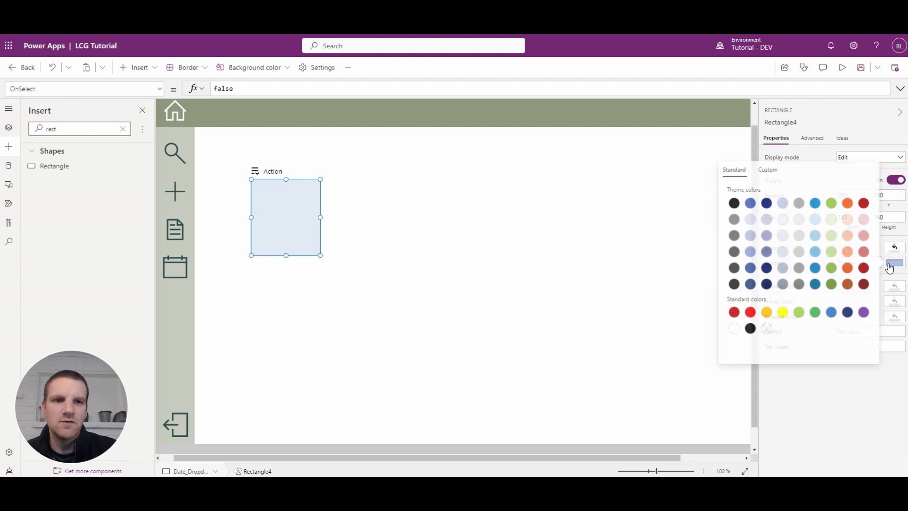
{"action": "left_click", "coordinate": [765, 267]}
{"action": "left_click", "coordinate": [465, 268]}
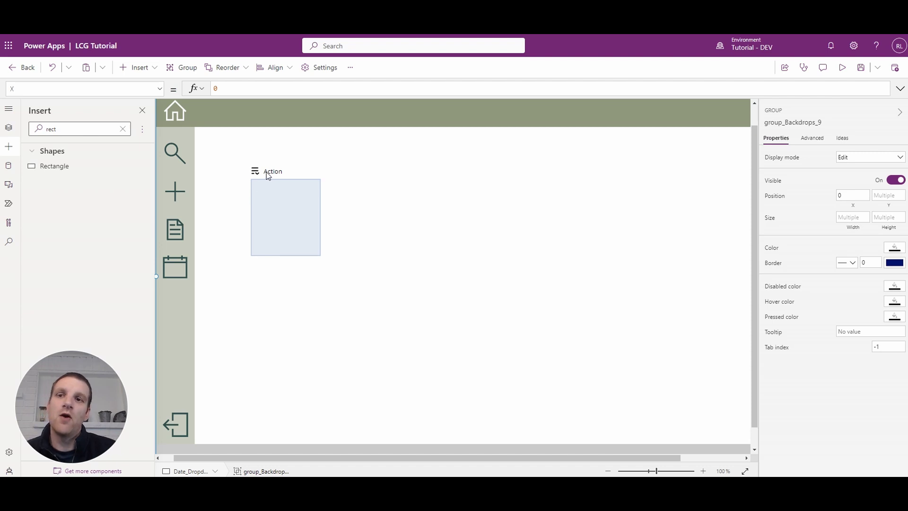
- In Tree view, select Button1 together with the Action label and icon
{"action": "left_click", "coordinate": [8, 128]}
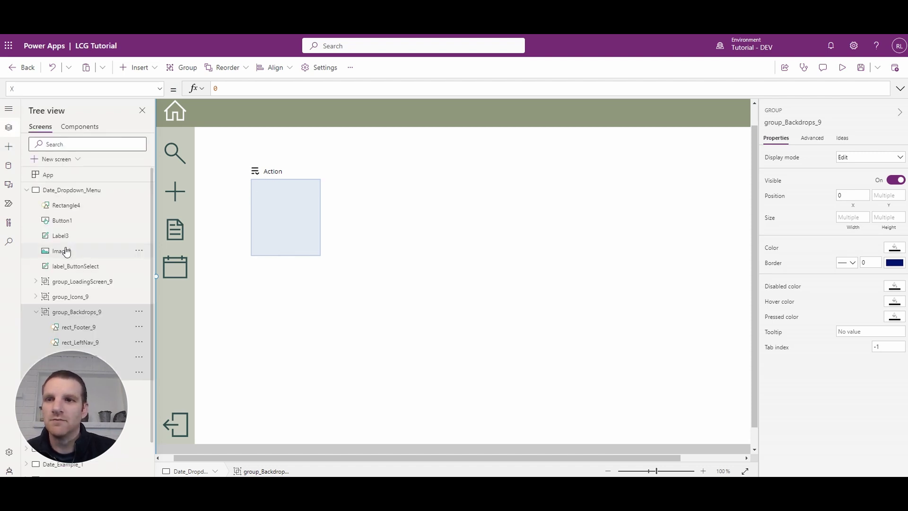
{"action": "left_click", "coordinate": [63, 220]}
{"action": "left_click", "coordinate": [62, 237], "text": "ctrl"}
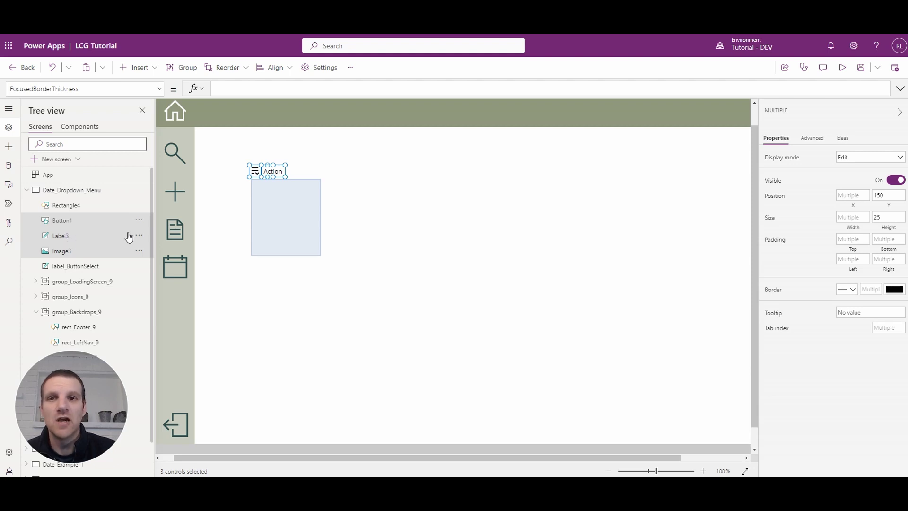
- Copy the Action item's three controls and paste the copy just below the original
{"action": "left_click", "coordinate": [139, 221]}
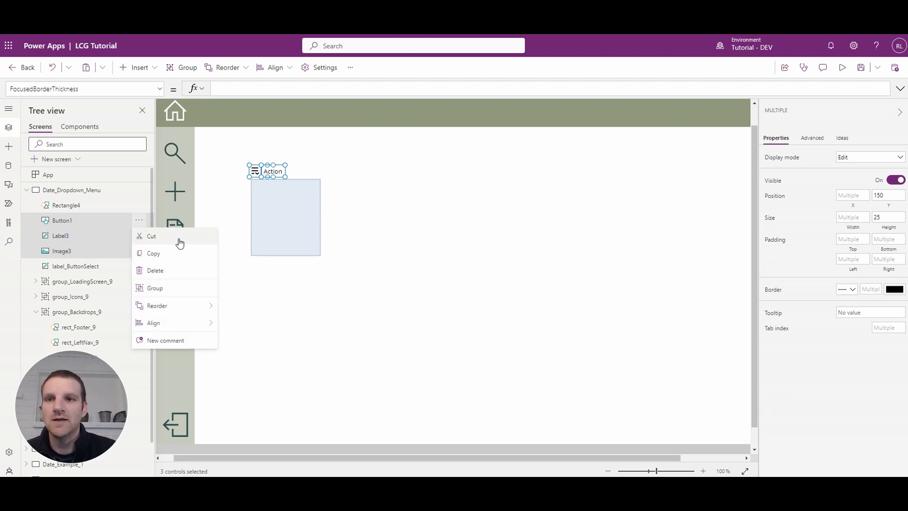
{"action": "left_click", "coordinate": [154, 253]}
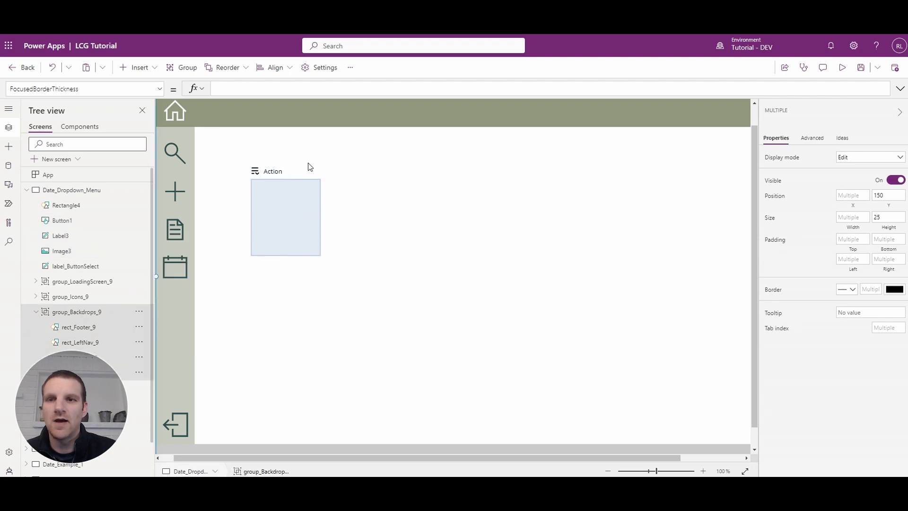
{"action": "left_click", "coordinate": [308, 191]}
{"action": "key", "text": "ctrl+v"}
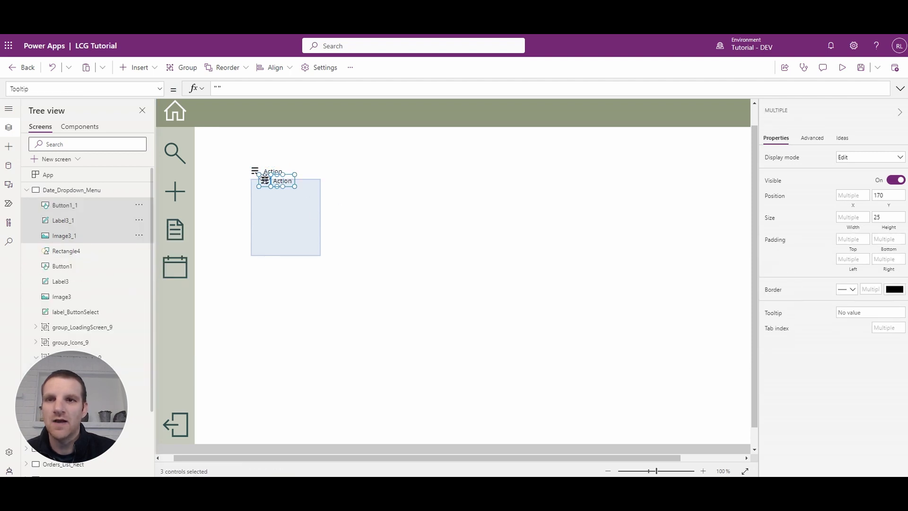
{"action": "left_click_drag", "start_coordinate": [267, 180], "coordinate": [258, 186]}
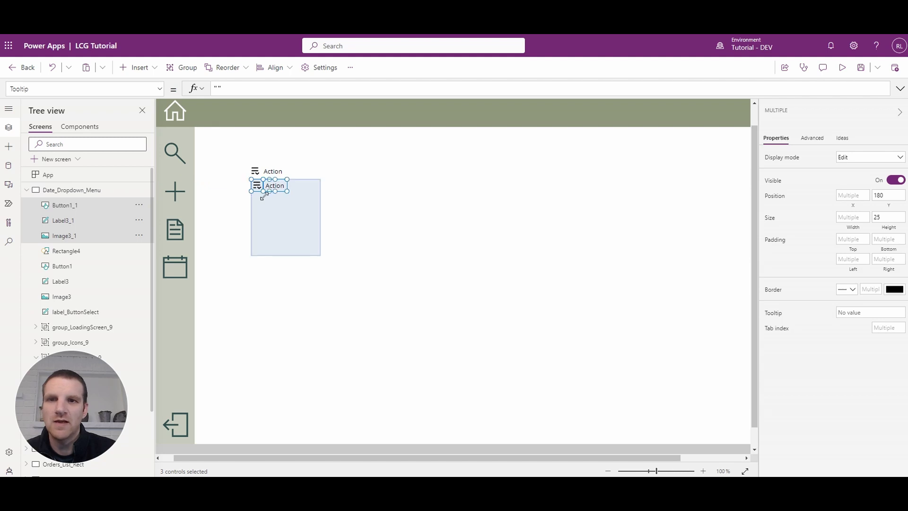
- Select the backdrop rectangle, then the copied item's icon and label
{"action": "left_click", "coordinate": [281, 224]}
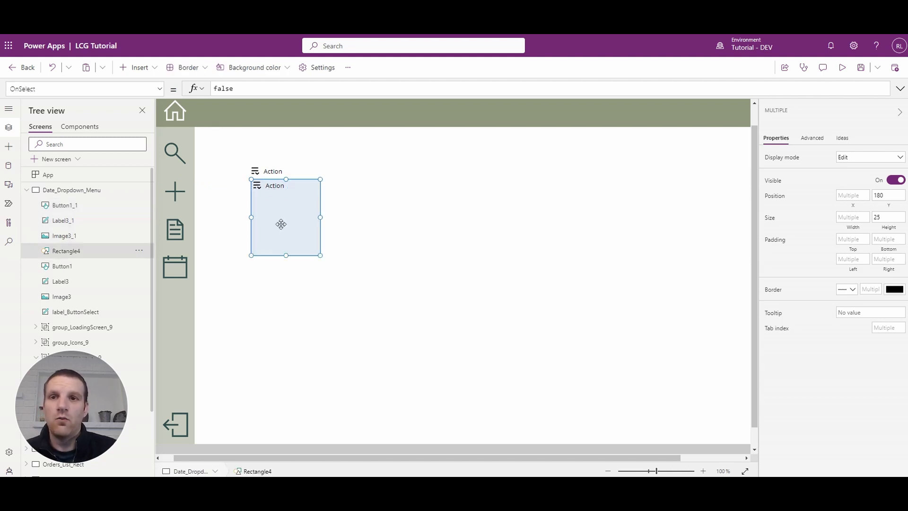
{"action": "left_click", "coordinate": [67, 236]}
{"action": "left_click", "coordinate": [69, 220]}
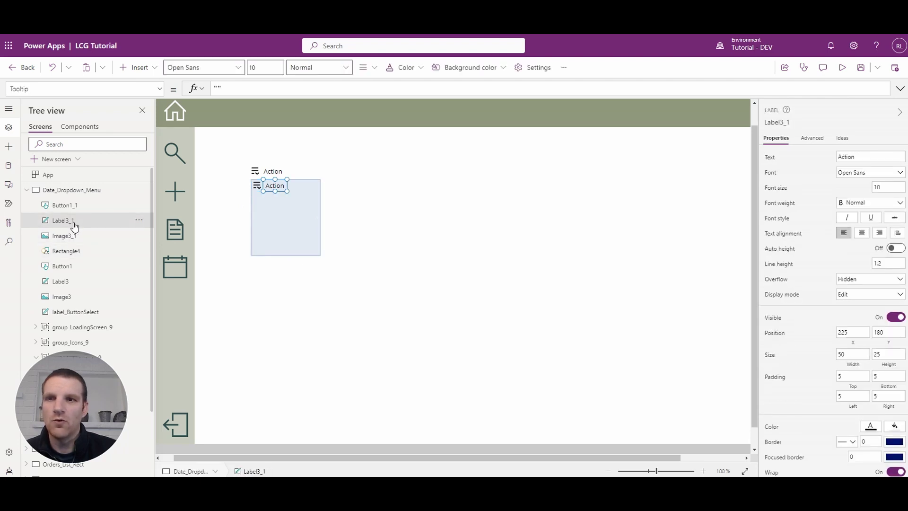
{"action": "mouse_move", "coordinate": [64, 235]}
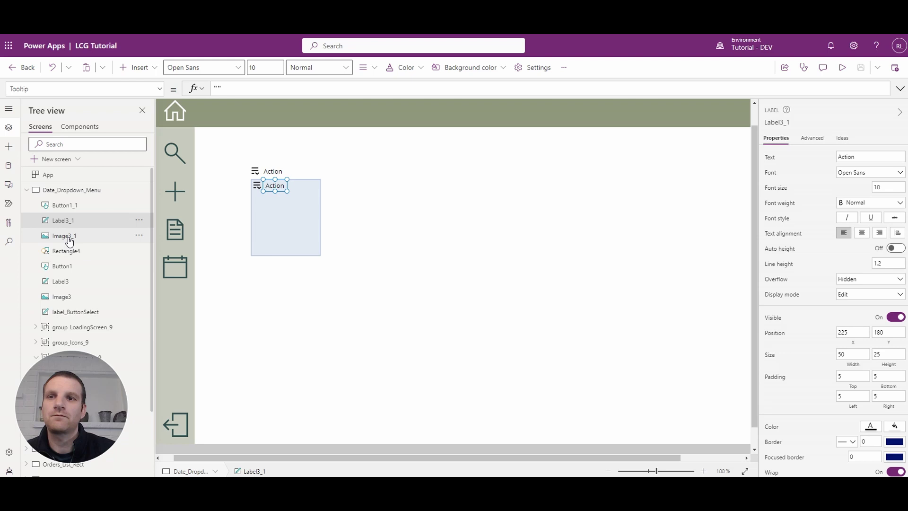
- Swap the copied item's icon image to the New_PNG plus image
{"action": "left_click", "coordinate": [64, 235]}
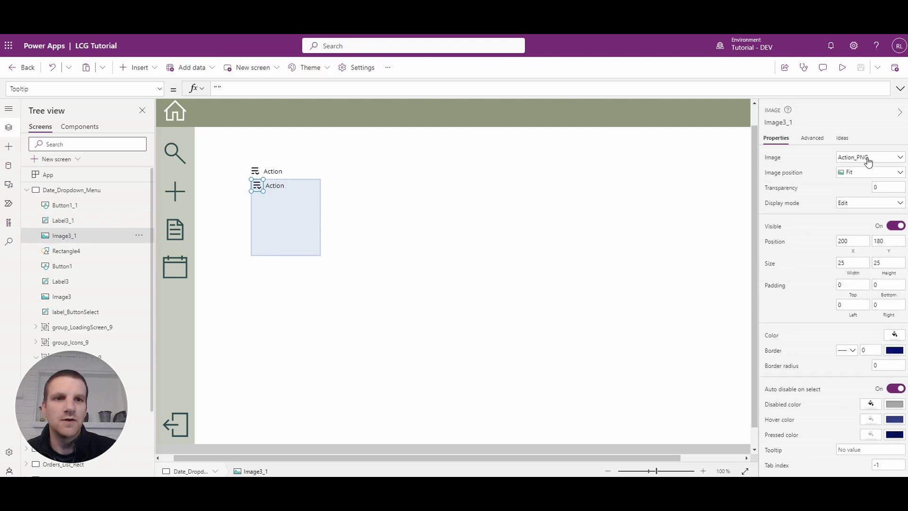
{"action": "left_click", "coordinate": [868, 157]}
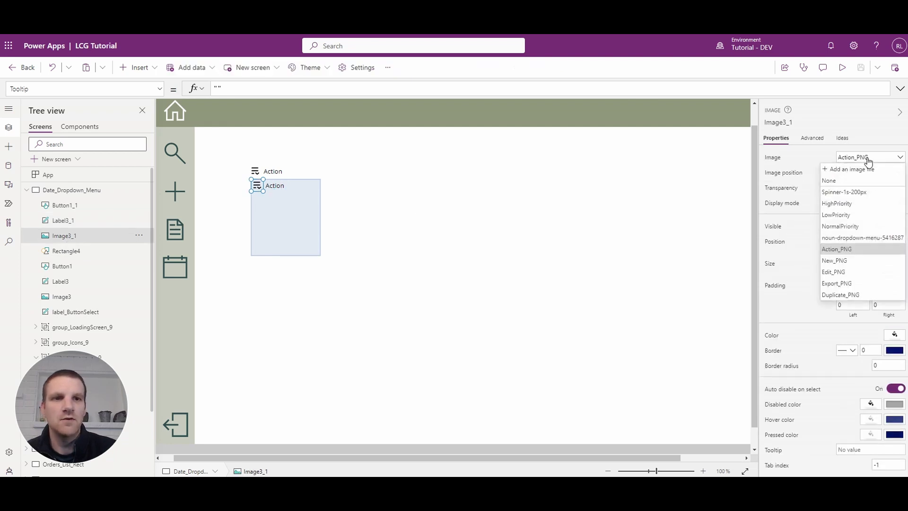
{"action": "left_click", "coordinate": [842, 264]}
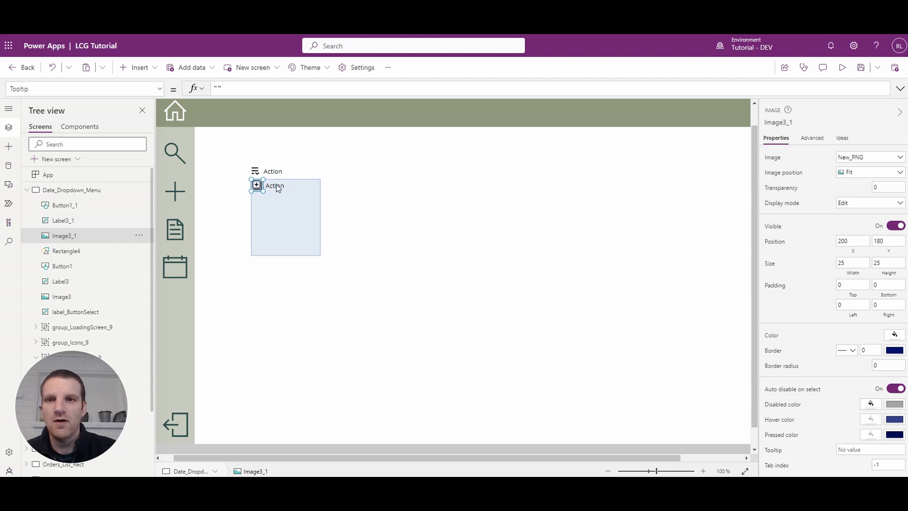
- Change the copied label's text to 'Add New' and its width to 80
{"action": "left_click", "coordinate": [64, 220]}
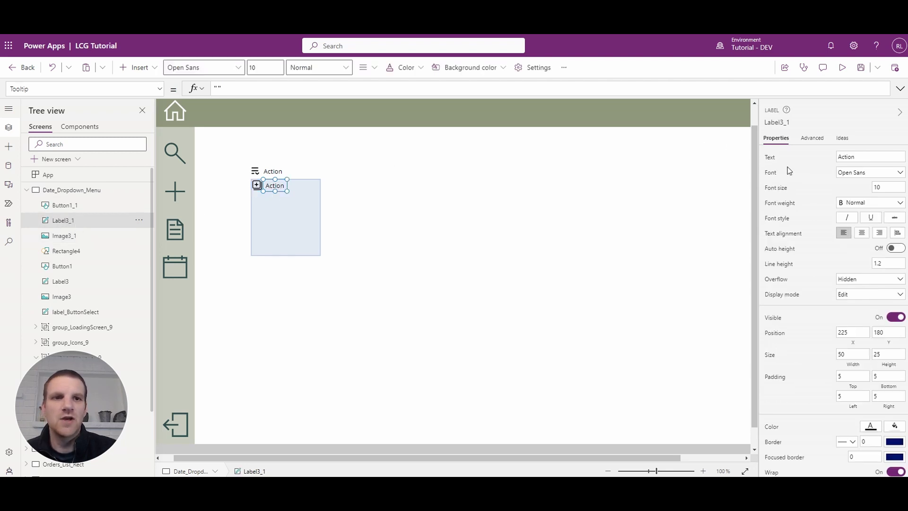
{"action": "left_click", "coordinate": [871, 157]}
{"action": "key", "text": "ctrl+a"}
{"action": "type", "text": "Add"}
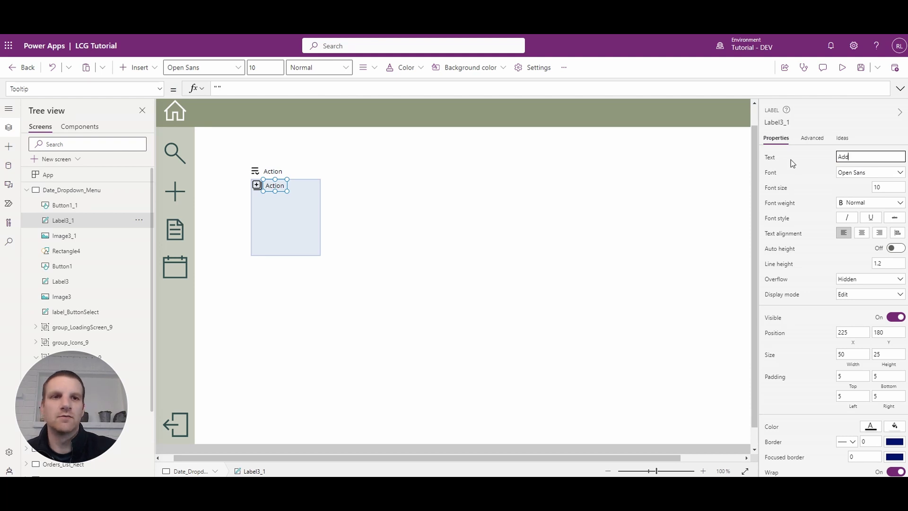
{"action": "type", "text": " New"}
{"action": "key", "text": "Return"}
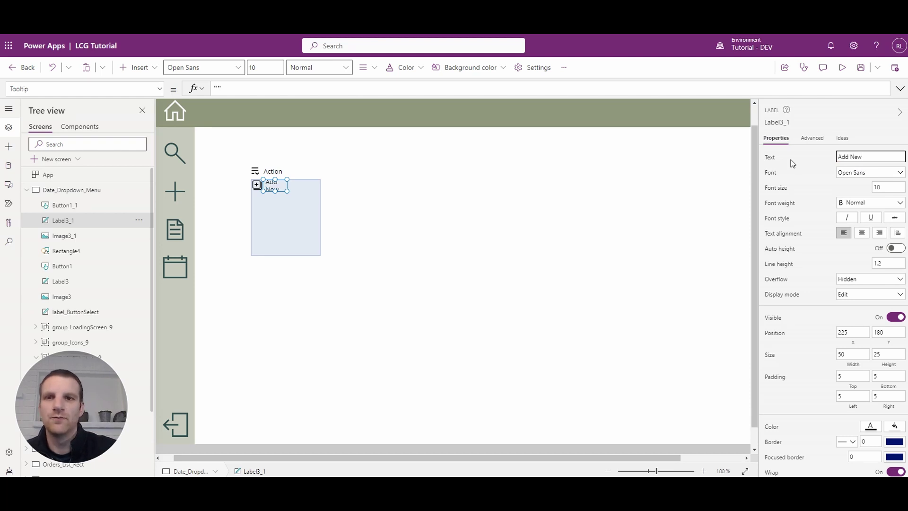
{"action": "left_click", "coordinate": [851, 353]}
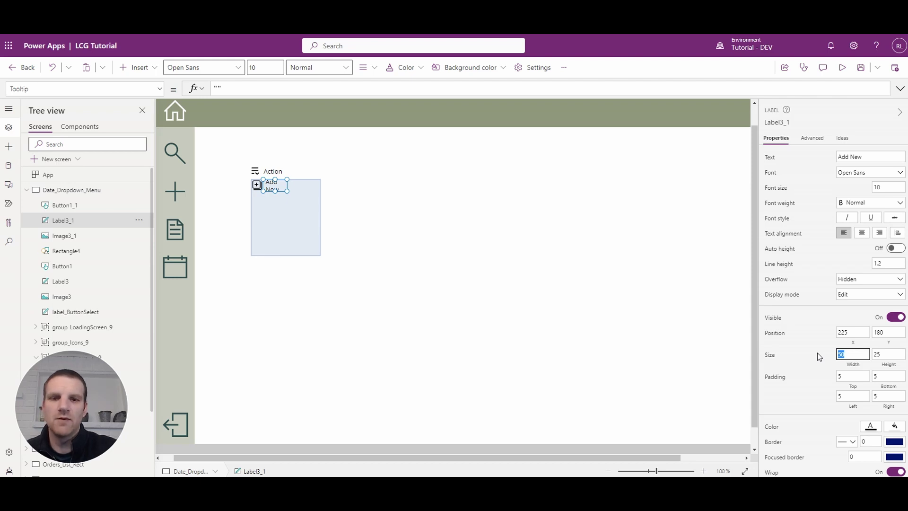
{"action": "type", "text": "80"}
{"action": "key", "text": "Return"}
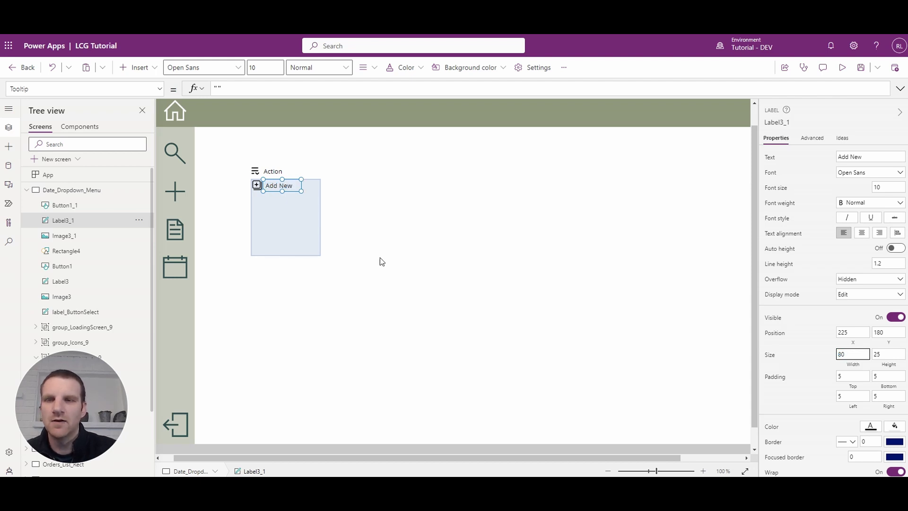
- Set the Add New button Button1_1 to a width of 130
{"action": "left_click", "coordinate": [64, 205]}
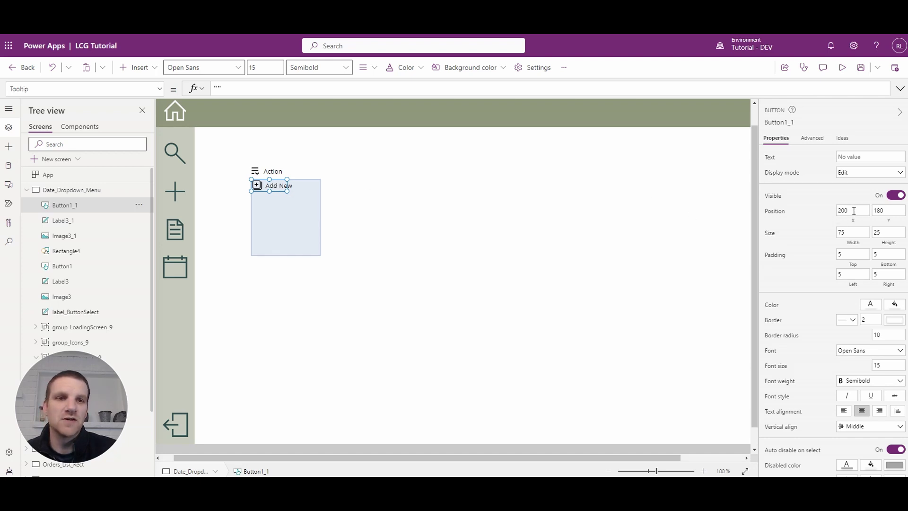
{"action": "left_click", "coordinate": [848, 232]}
{"action": "type", "text": "180"}
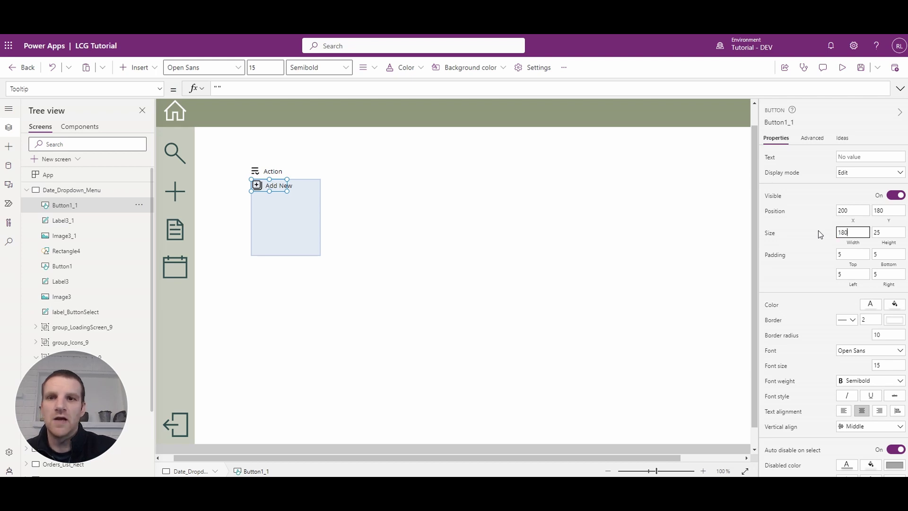
{"action": "key", "text": "Return"}
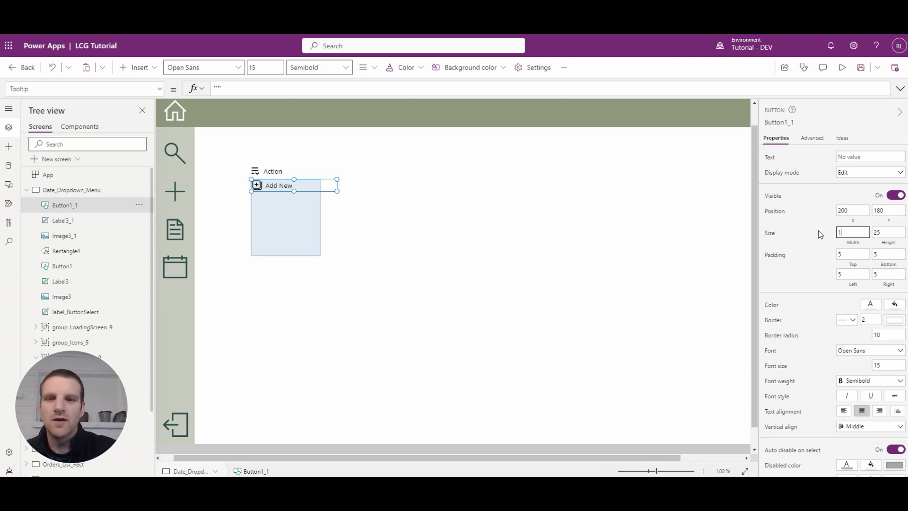
{"action": "type", "text": "50"}
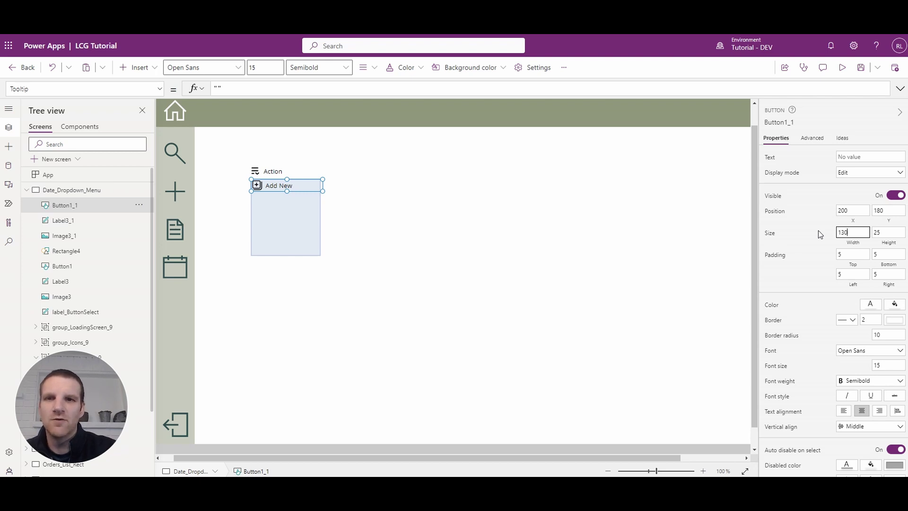
{"action": "key", "text": "Return"}
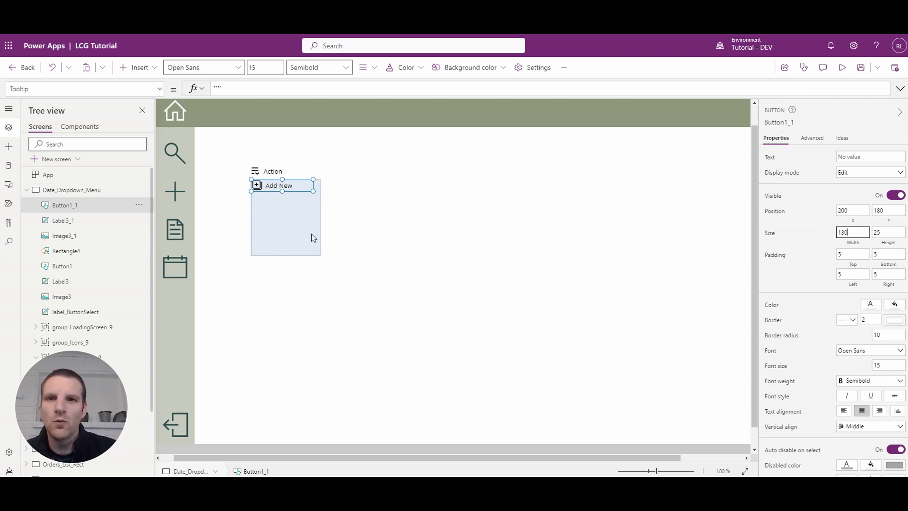
- Narrow Rectangle4 to 130 wide to match the Add New button
{"action": "left_click", "coordinate": [314, 239]}
{"action": "left_click_drag", "start_coordinate": [321, 217], "coordinate": [314, 220]}
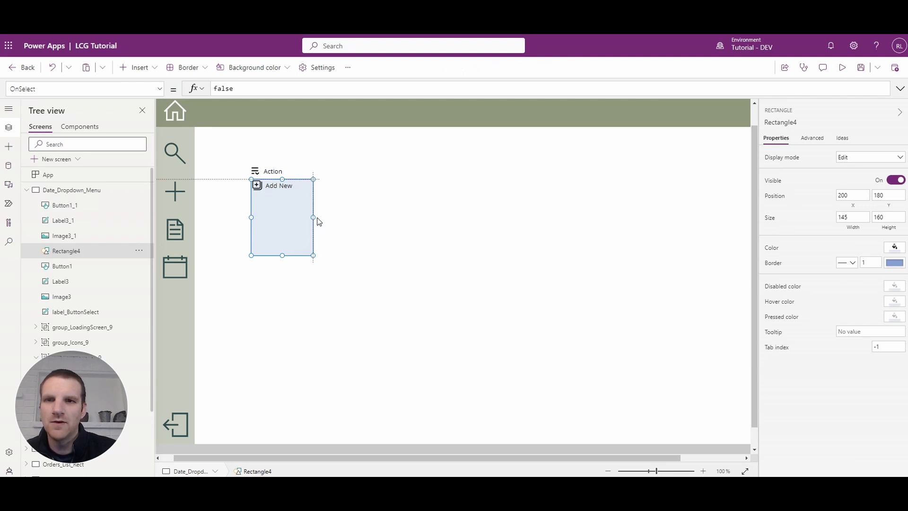
{"action": "left_click", "coordinate": [283, 190]}
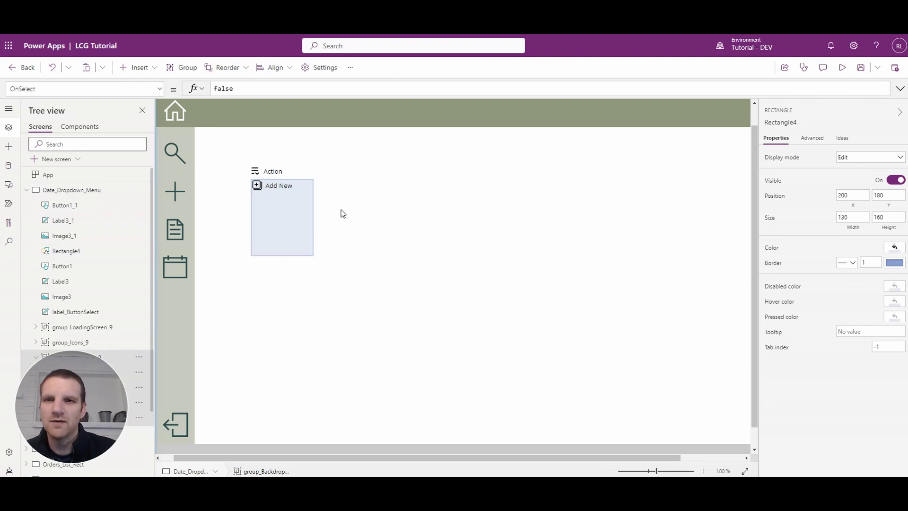
{"action": "left_click", "coordinate": [280, 187]}
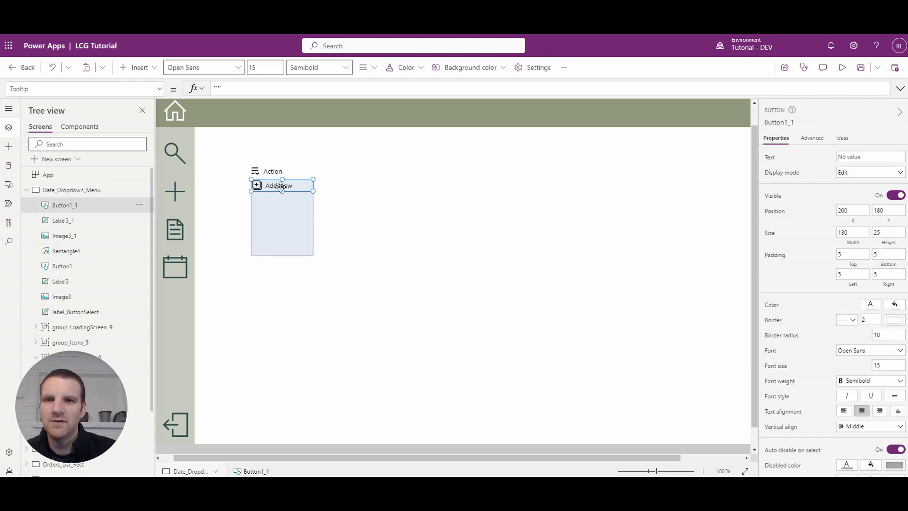
{"action": "left_click", "coordinate": [297, 205]}
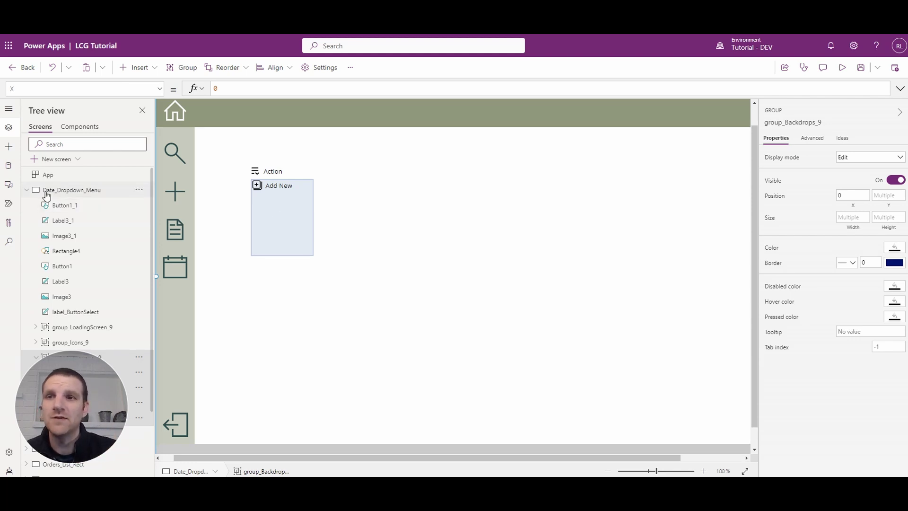
- Insert a rectangle, Rectangle5, onto the backdrop just below Add New
{"action": "left_click", "coordinate": [10, 148]}
{"action": "left_click", "coordinate": [62, 129]}
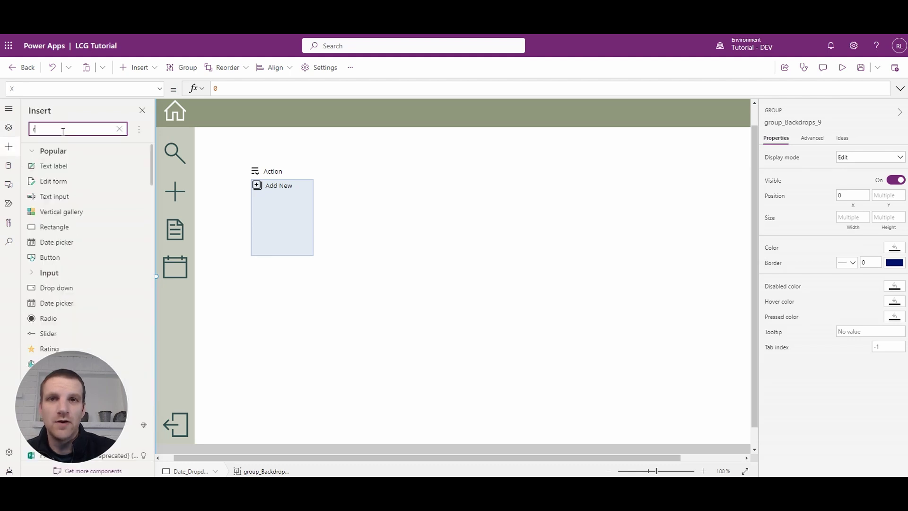
{"action": "type", "text": "rect"}
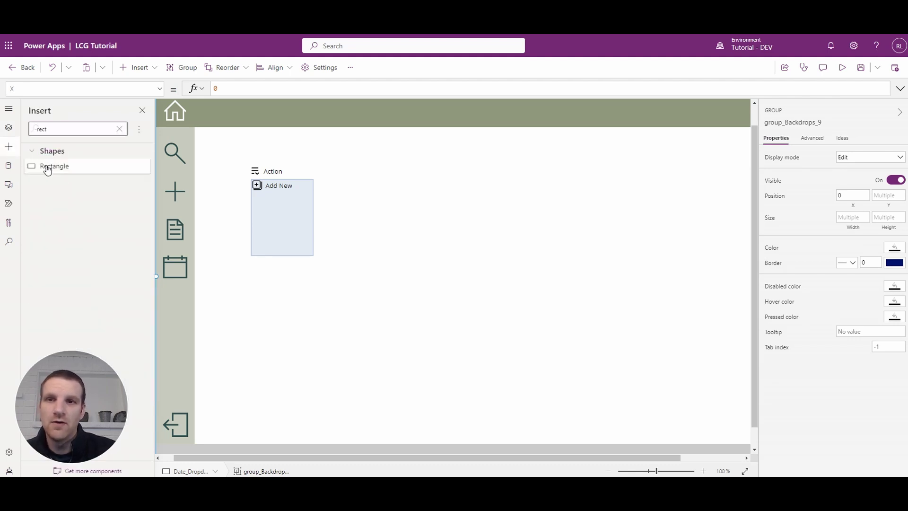
{"action": "left_click_drag", "start_coordinate": [54, 165], "coordinate": [265, 202]}
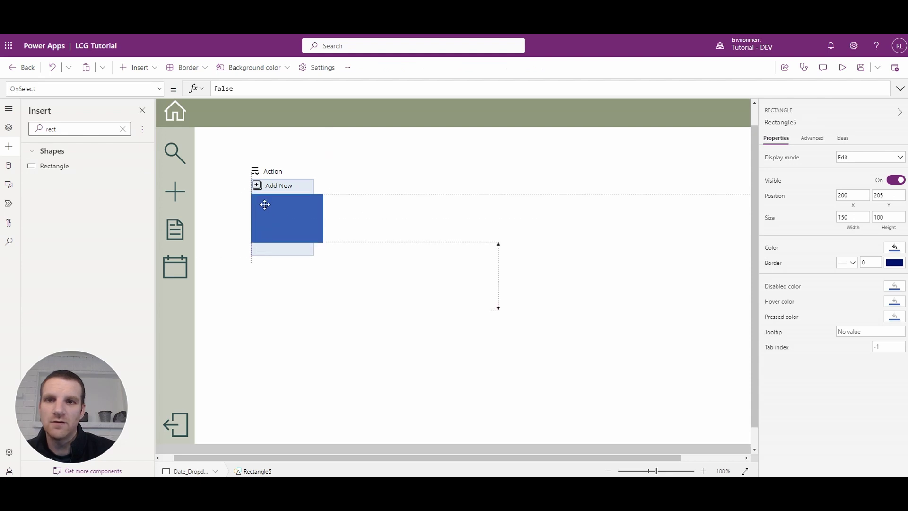
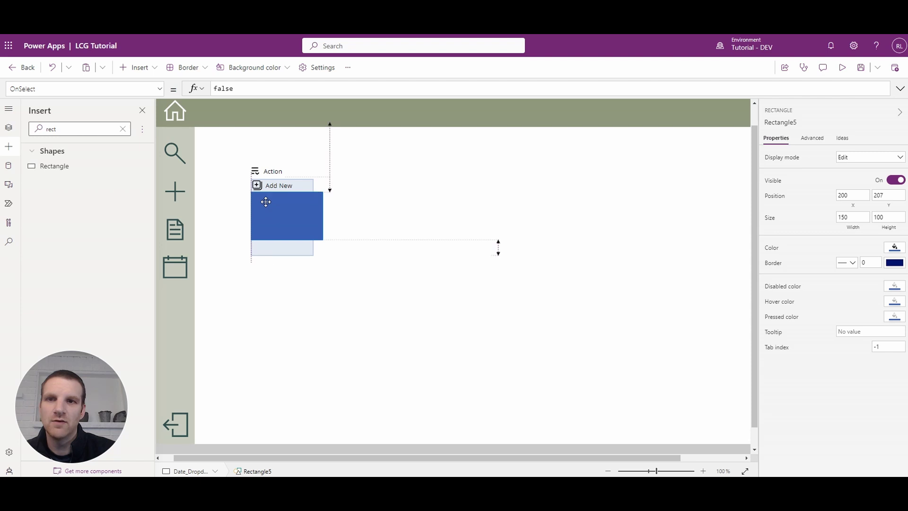
- Resize the new rectangle under Add New to a 1-high, 130-wide line
{"action": "left_click_drag", "start_coordinate": [265, 201], "coordinate": [265, 201]}
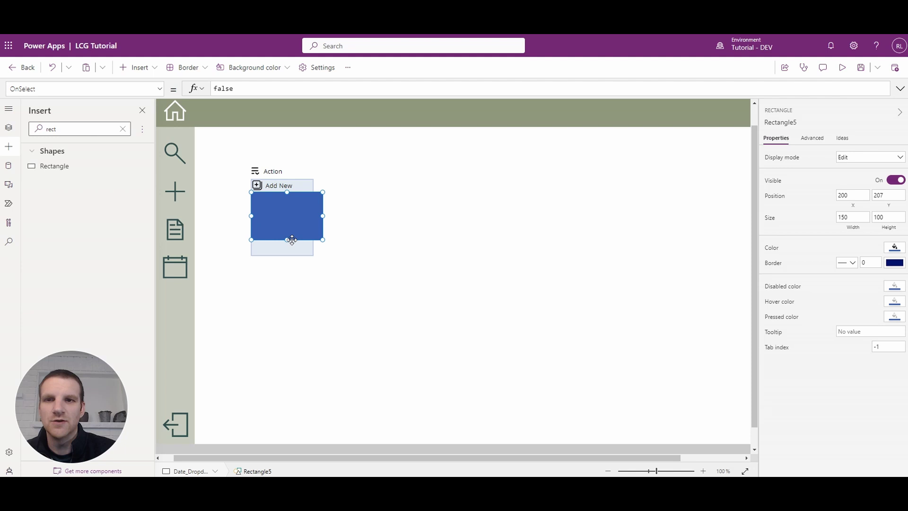
{"action": "left_click_drag", "start_coordinate": [287, 240], "coordinate": [286, 208]}
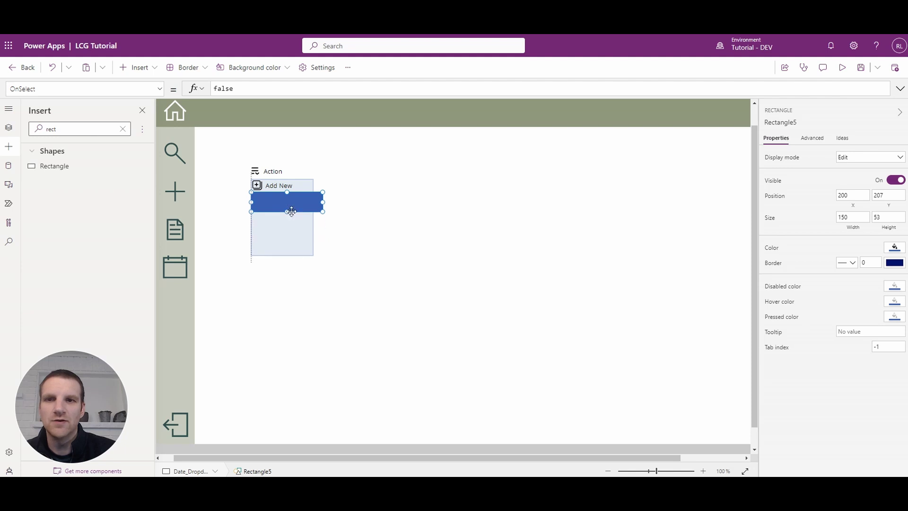
{"action": "left_click", "coordinate": [880, 217]}
{"action": "type", "text": "1"}
{"action": "key", "text": "Return"}
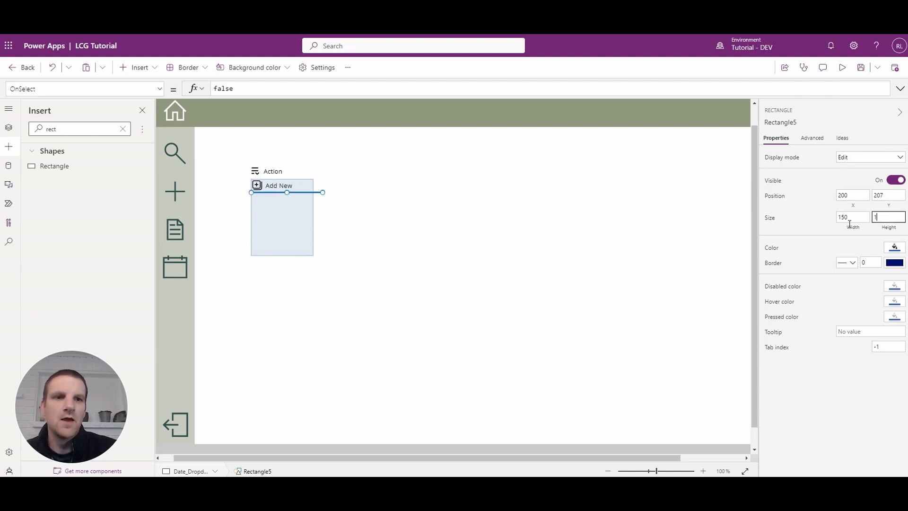
{"action": "left_click", "coordinate": [893, 247]}
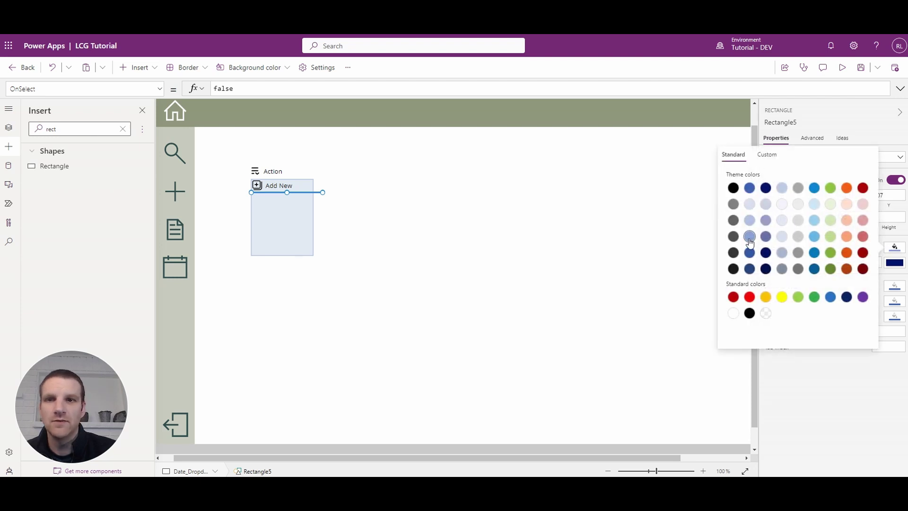
{"action": "left_click", "coordinate": [798, 384]}
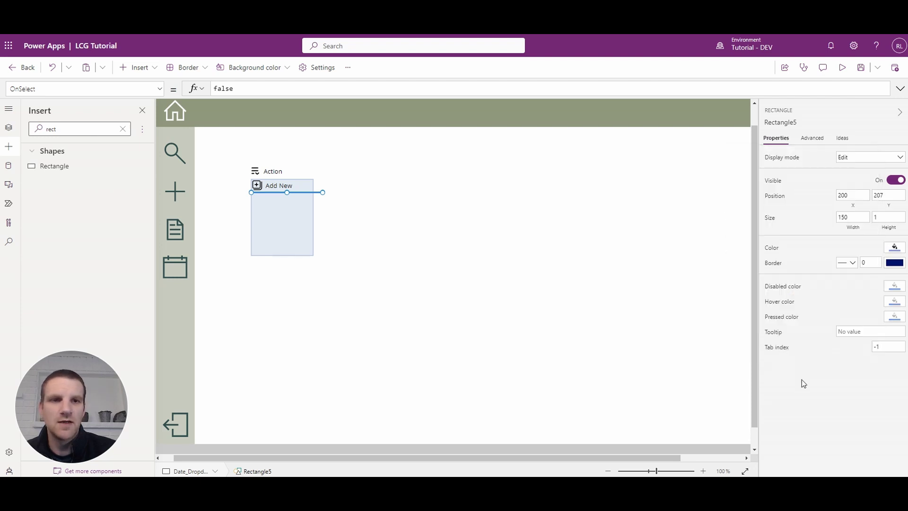
{"action": "left_click", "coordinate": [854, 218]}
{"action": "type", "text": "130"}
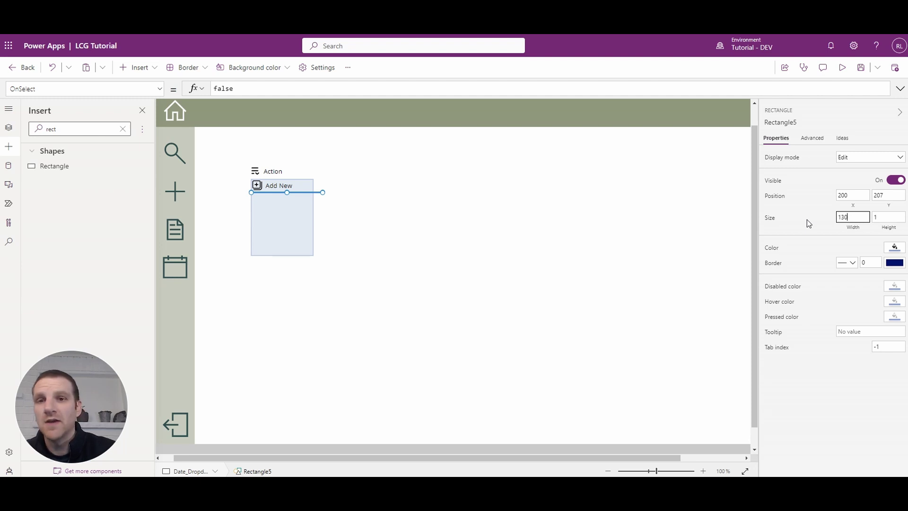
{"action": "key", "text": "Return"}
{"action": "left_click", "coordinate": [456, 221]}
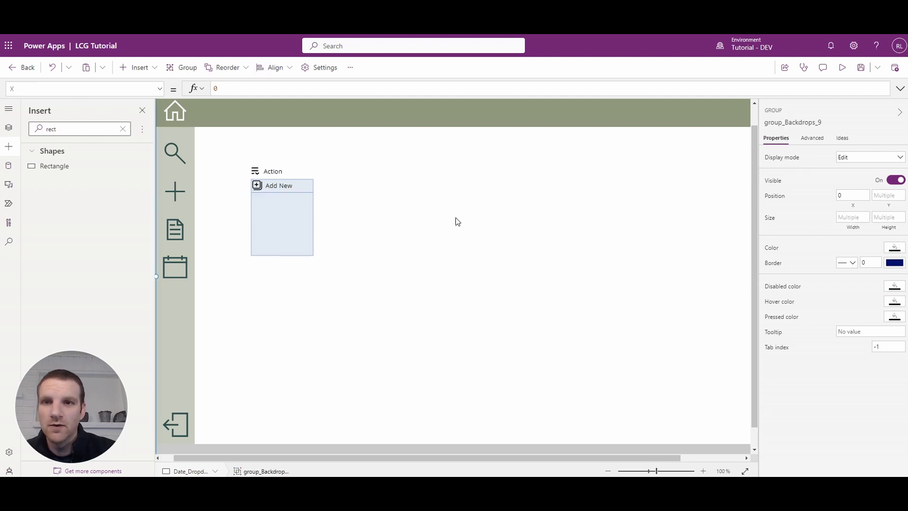
- Select Rectangle5 in Tree view and set its Y position to 206
{"action": "left_click", "coordinate": [262, 194]}
{"action": "left_click", "coordinate": [9, 128]}
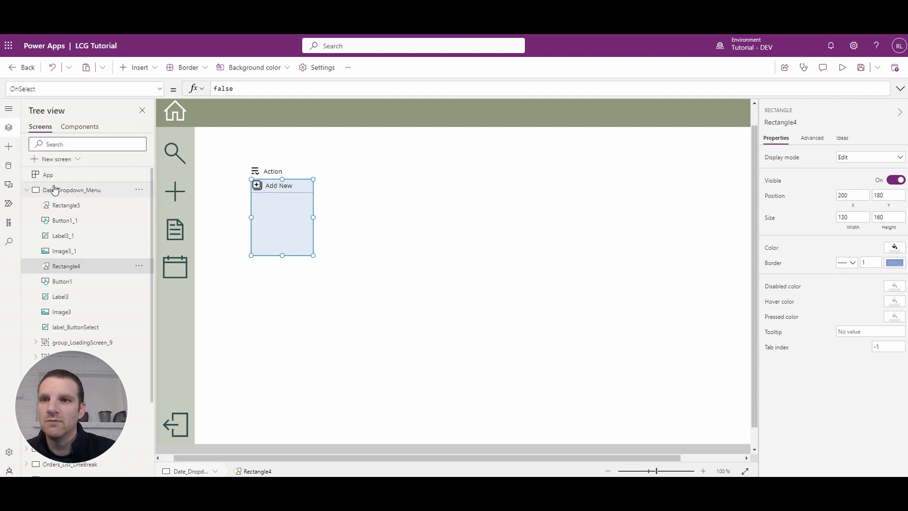
{"action": "left_click", "coordinate": [66, 205]}
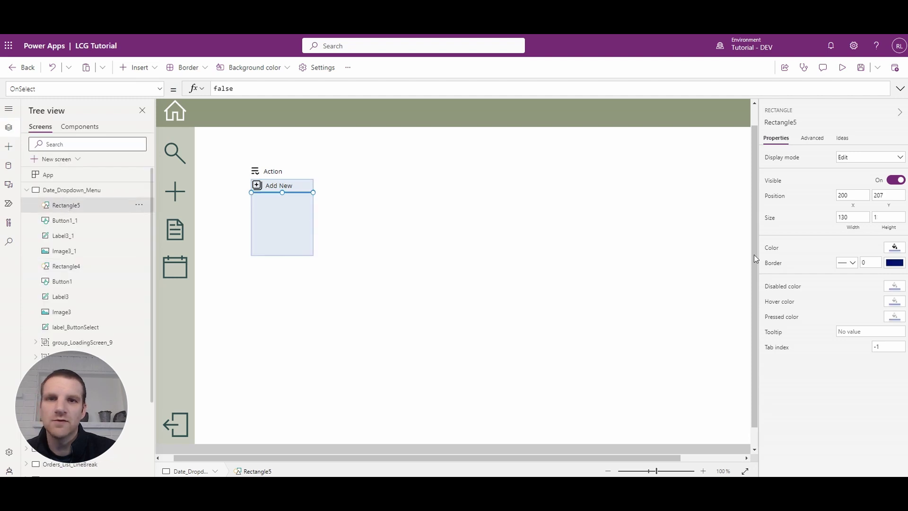
{"action": "left_click", "coordinate": [879, 196]}
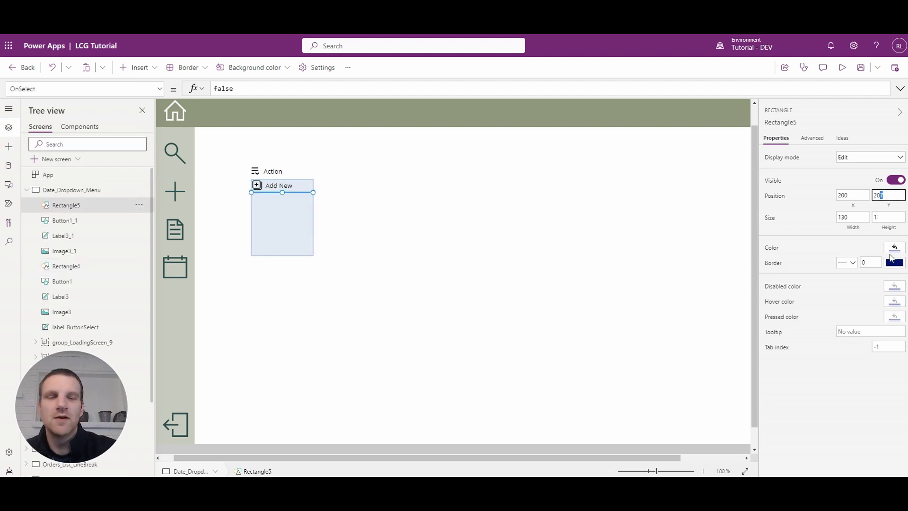
{"action": "type", "text": "206"}
{"action": "key", "text": "Return"}
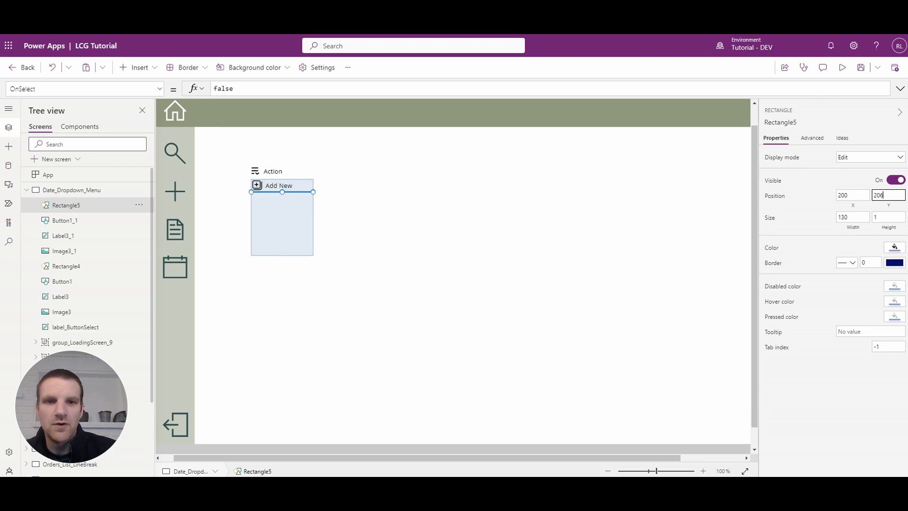
{"action": "left_click_drag", "start_coordinate": [649, 471], "coordinate": [666, 471]}
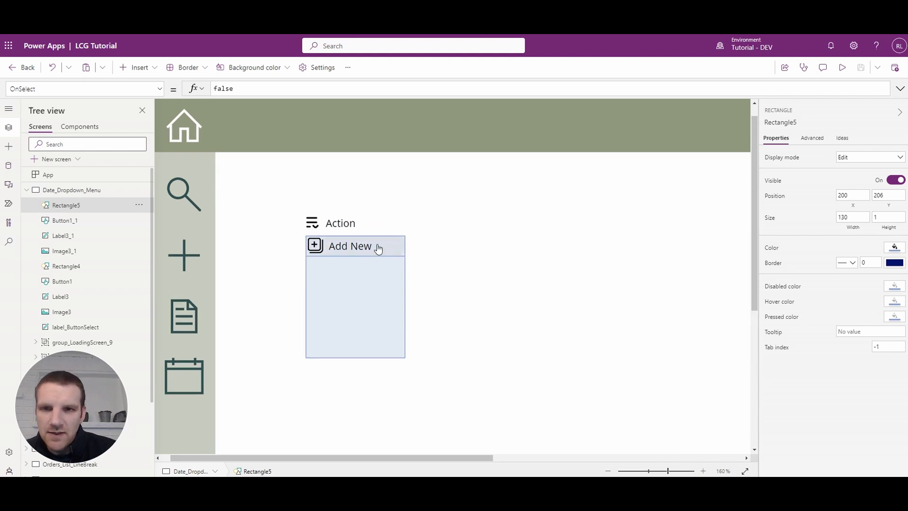
- Set Button1_1's top-left, top-right, bottom-left and bottom-right radii to 0
{"action": "left_click", "coordinate": [401, 255]}
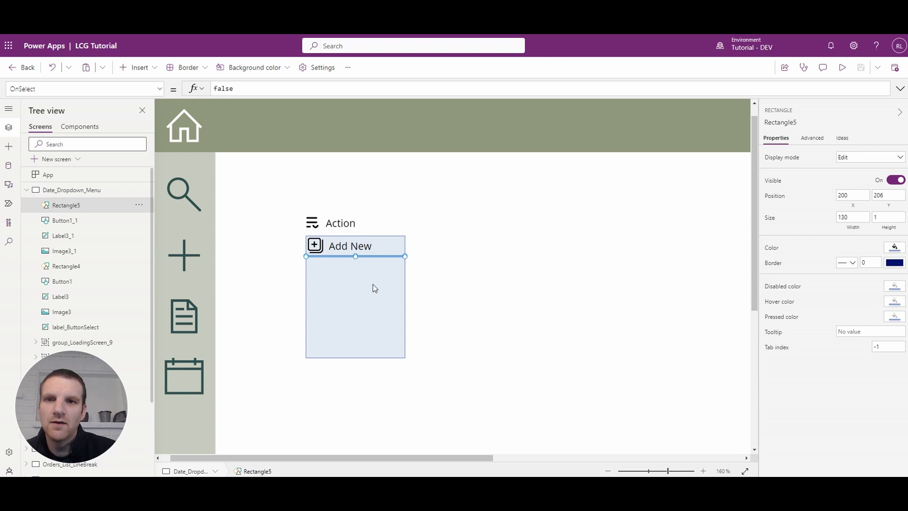
{"action": "left_click", "coordinate": [384, 248]}
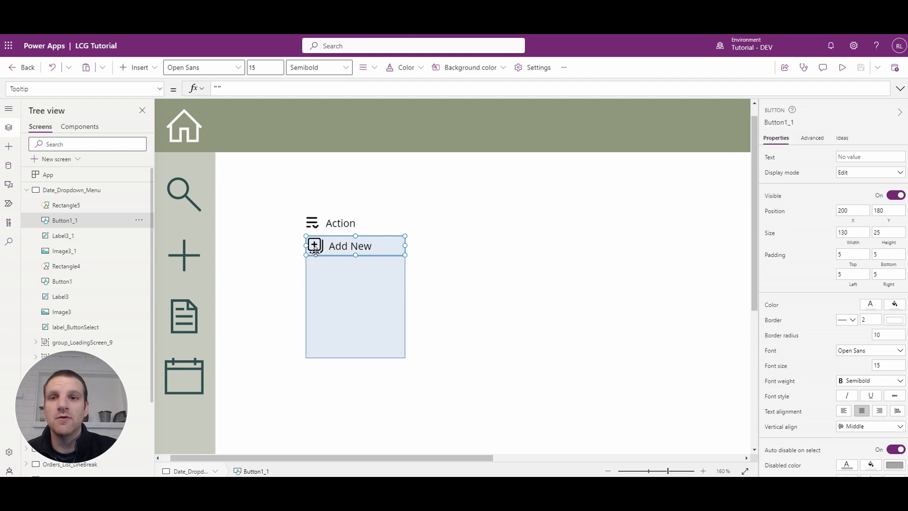
{"action": "left_click", "coordinate": [813, 137]}
{"action": "scroll", "coordinate": [817, 282], "scroll_direction": "down", "scroll_amount": 10}
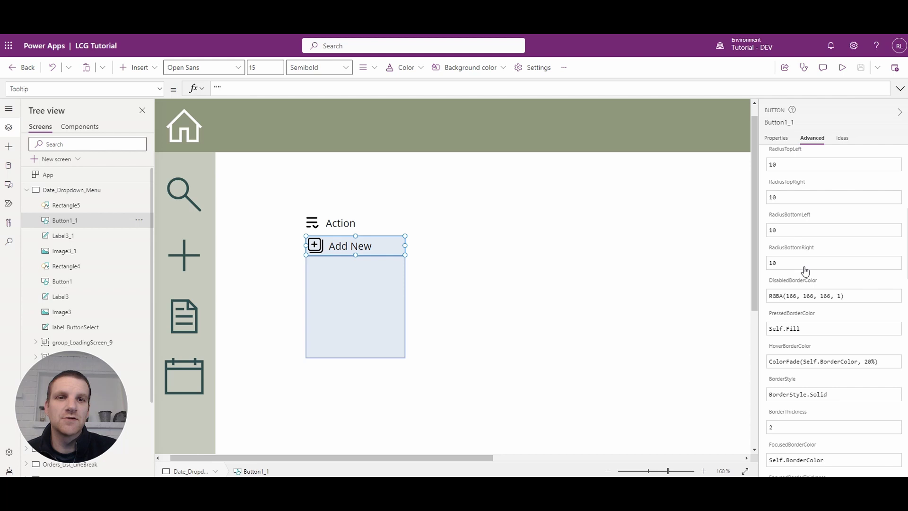
{"action": "scroll", "coordinate": [816, 280], "scroll_direction": "up", "scroll_amount": 1}
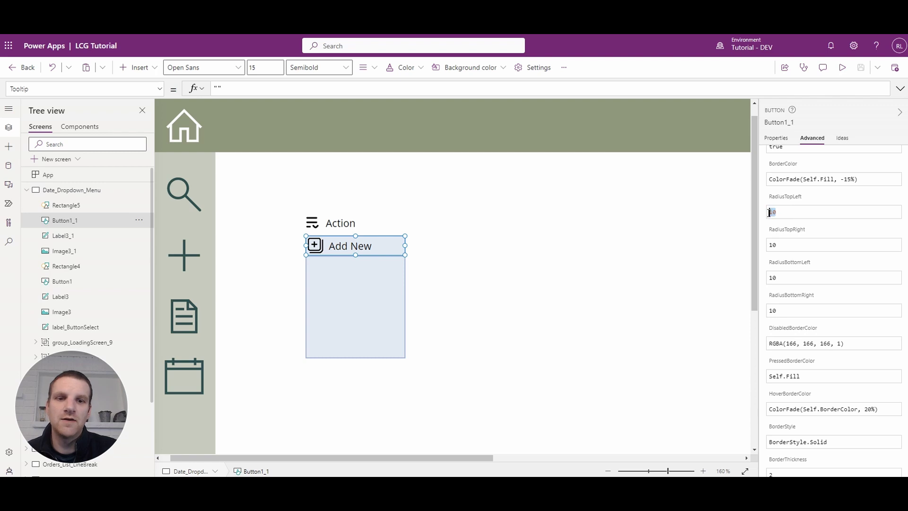
{"action": "type", "text": "0"}
{"action": "left_click", "coordinate": [781, 245]}
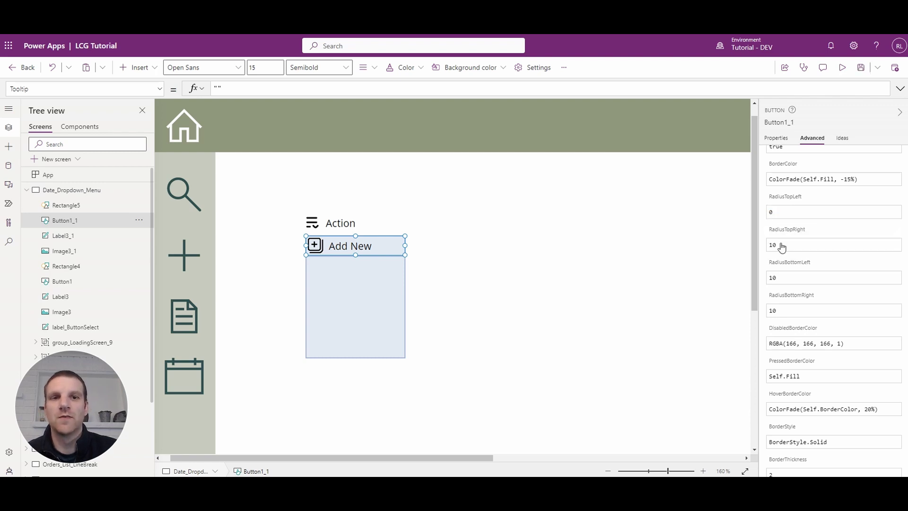
{"action": "double_click", "coordinate": [781, 244]}
{"action": "type", "text": "0"}
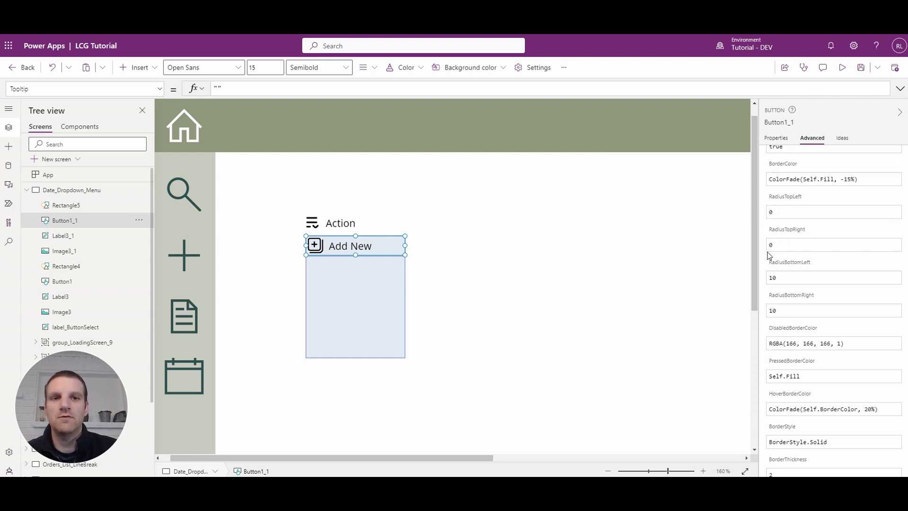
{"action": "left_click", "coordinate": [781, 282]}
{"action": "double_click", "coordinate": [781, 277]}
{"action": "type", "text": "0"}
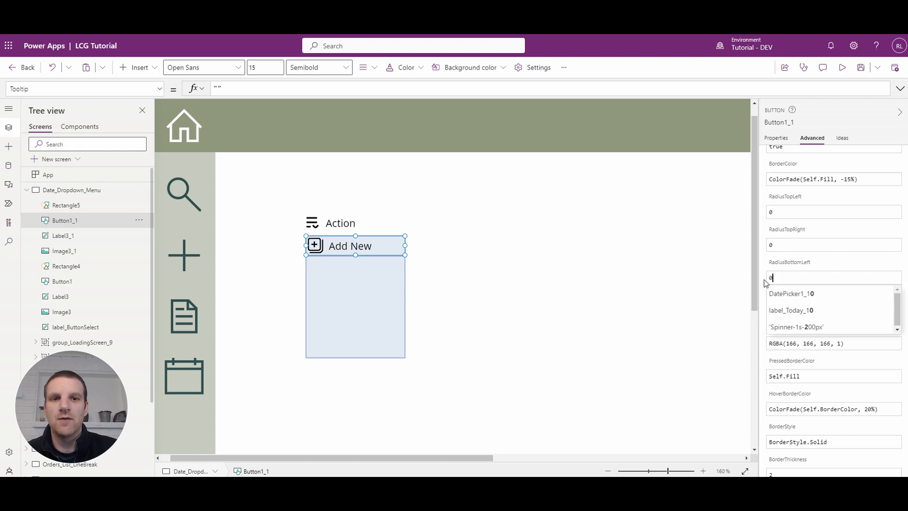
{"action": "double_click", "coordinate": [781, 310]}
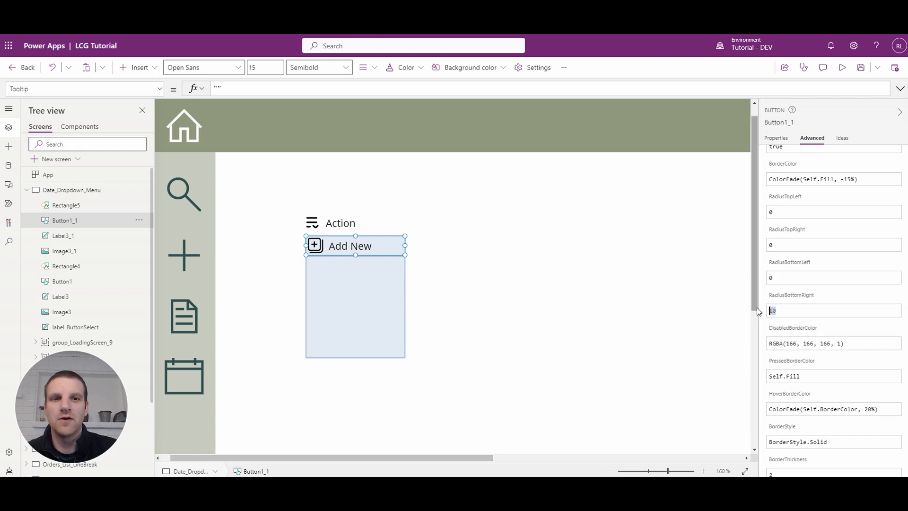
{"action": "type", "text": "0"}
{"action": "key", "text": "Escape"}
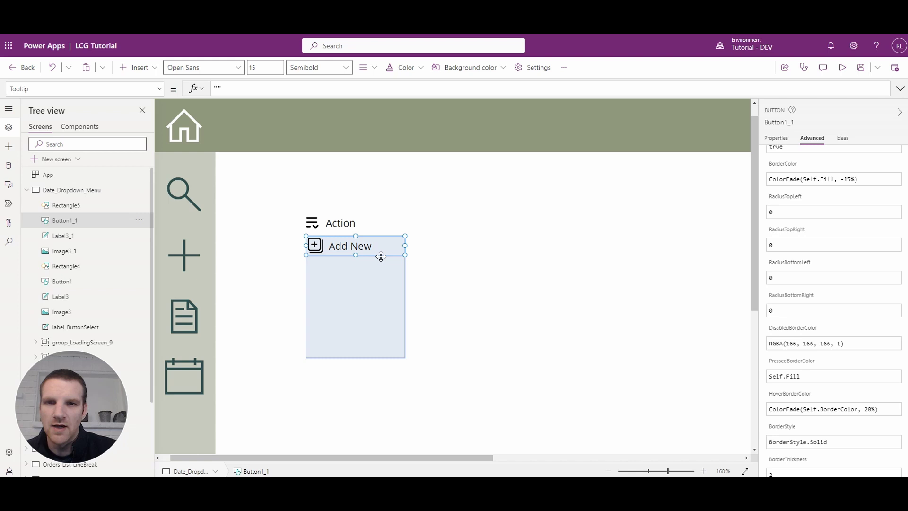
{"action": "left_click", "coordinate": [430, 303]}
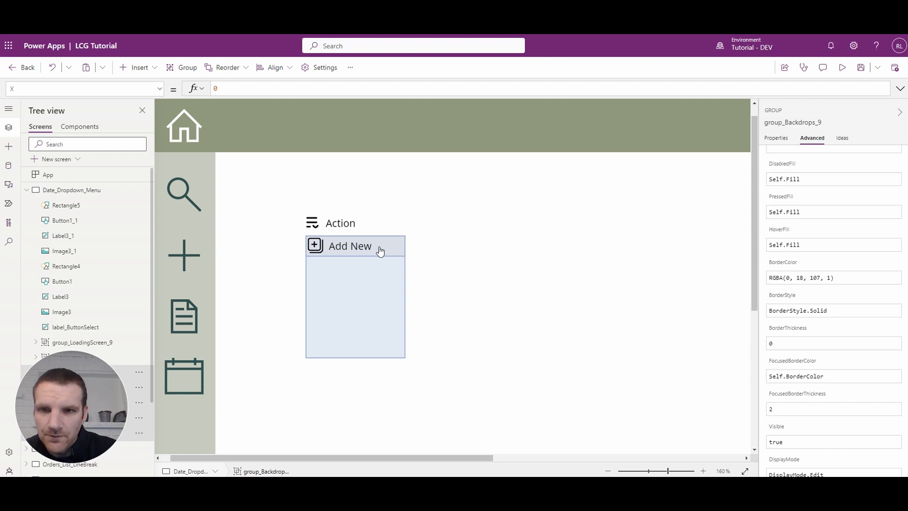
- Select the Add New row's icon, label, button and divider line together in Tree view
{"action": "left_click", "coordinate": [608, 471]}
{"action": "left_click_drag", "start_coordinate": [593, 458], "coordinate": [448, 462]}
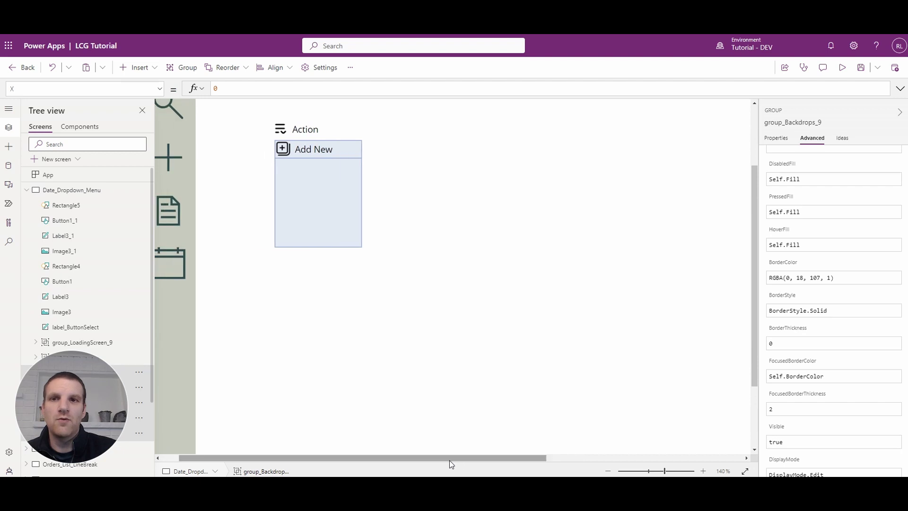
{"action": "left_click", "coordinate": [608, 471]}
{"action": "left_click", "coordinate": [607, 472]}
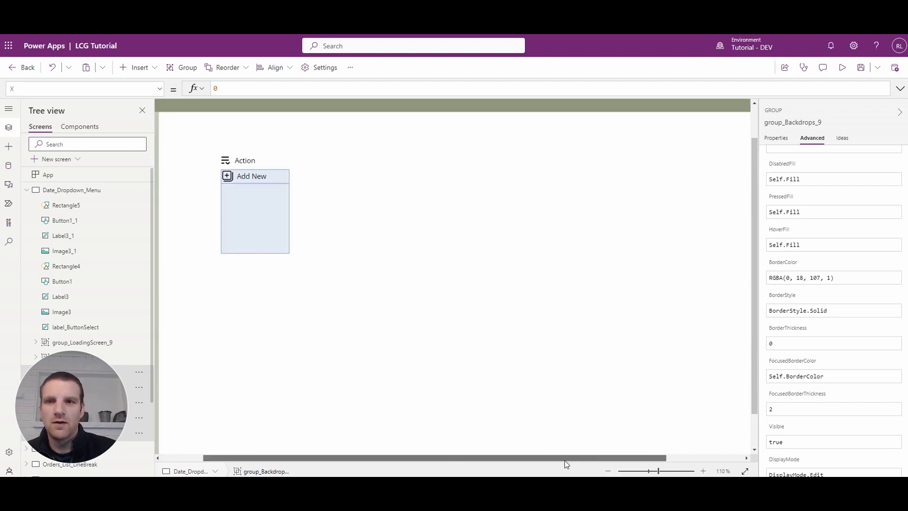
{"action": "left_click_drag", "start_coordinate": [426, 459], "coordinate": [382, 459]}
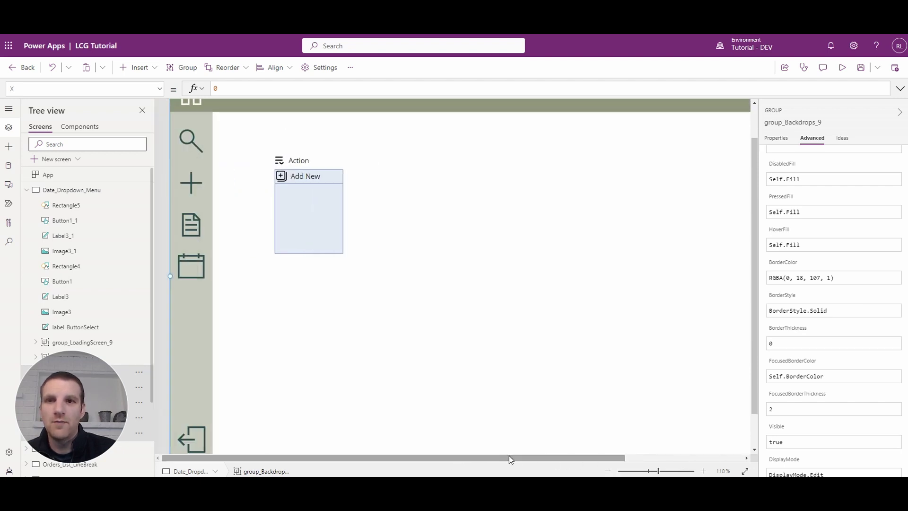
{"action": "left_click", "coordinate": [300, 179]}
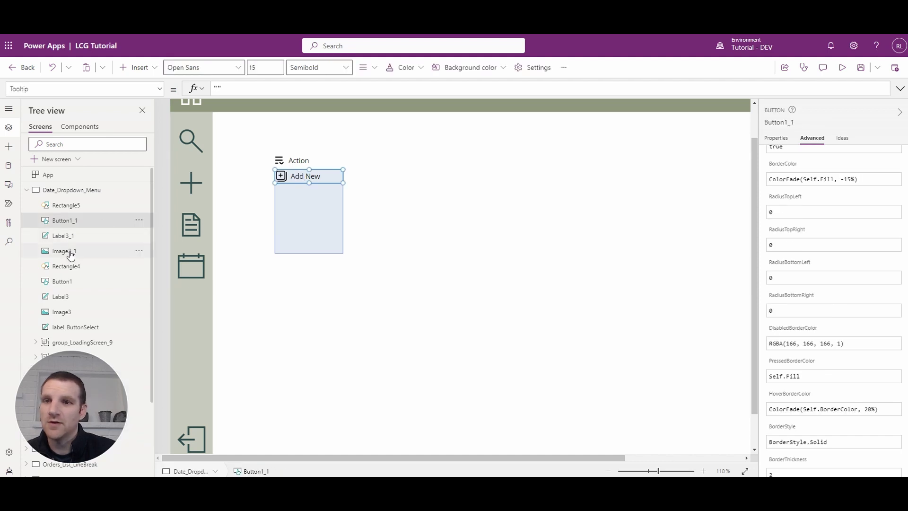
{"action": "left_click", "coordinate": [64, 235]}
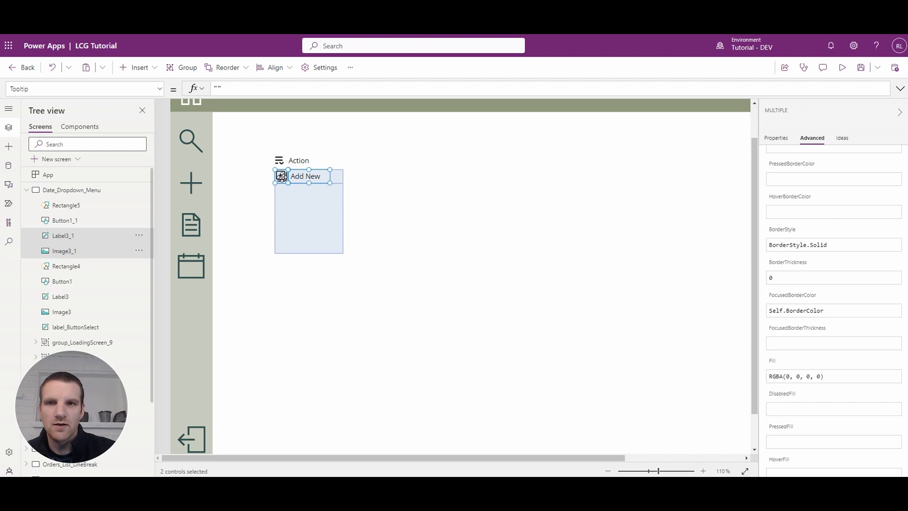
{"action": "left_click", "coordinate": [267, 210]}
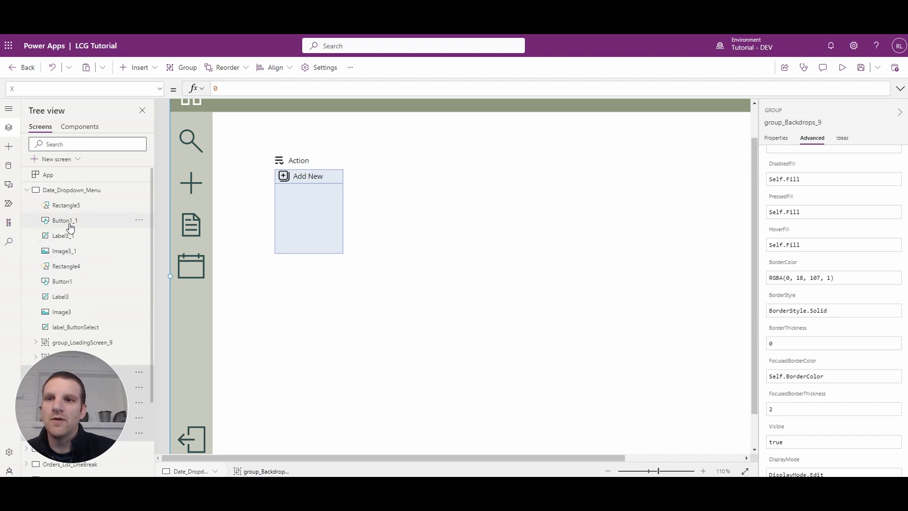
{"action": "left_click", "coordinate": [70, 254], "text": "ctrl"}
{"action": "left_click", "coordinate": [65, 238], "text": "ctrl"}
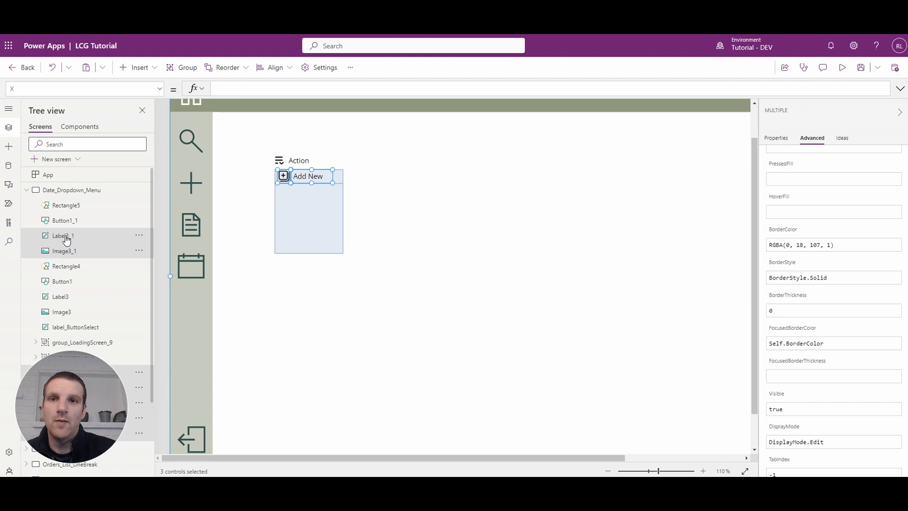
{"action": "left_click", "coordinate": [68, 222], "text": "ctrl"}
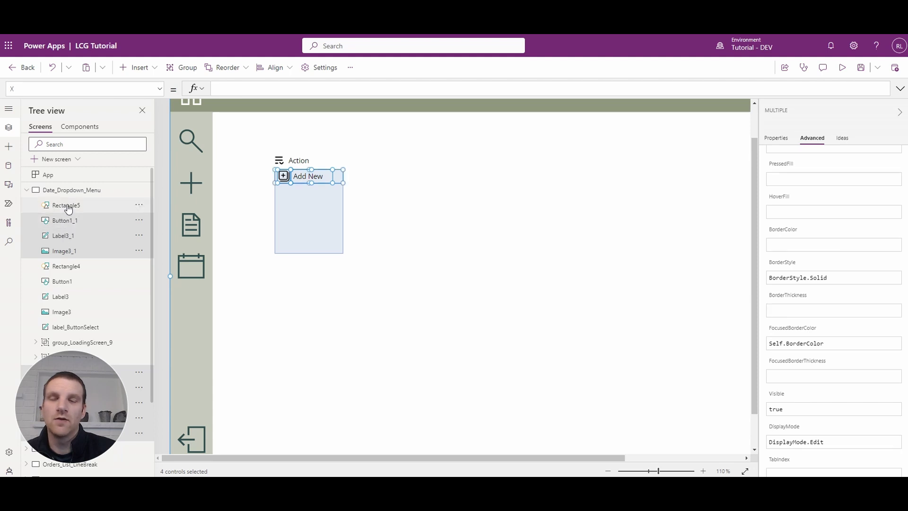
{"action": "left_click", "coordinate": [68, 207], "text": "ctrl"}
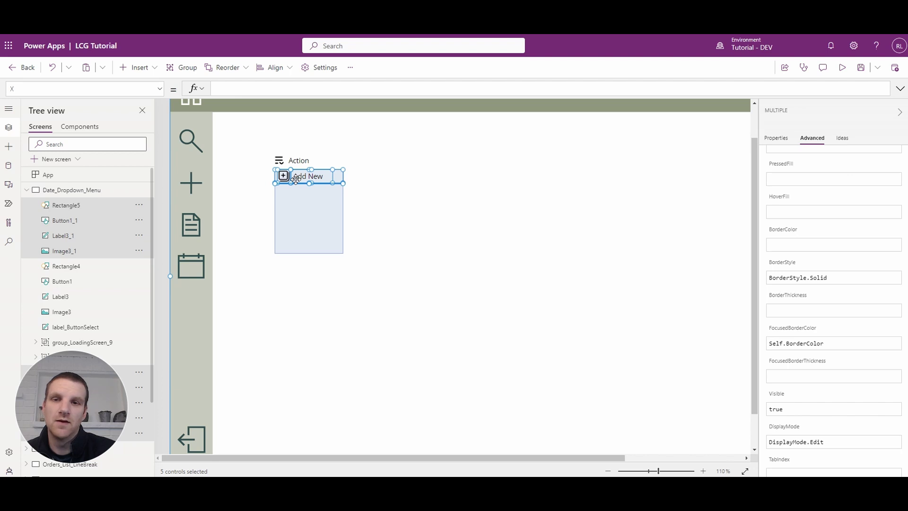
- Undo a stray paste, then duplicate the Add New row and place the copy below
{"action": "key", "text": "ctrl+c"}
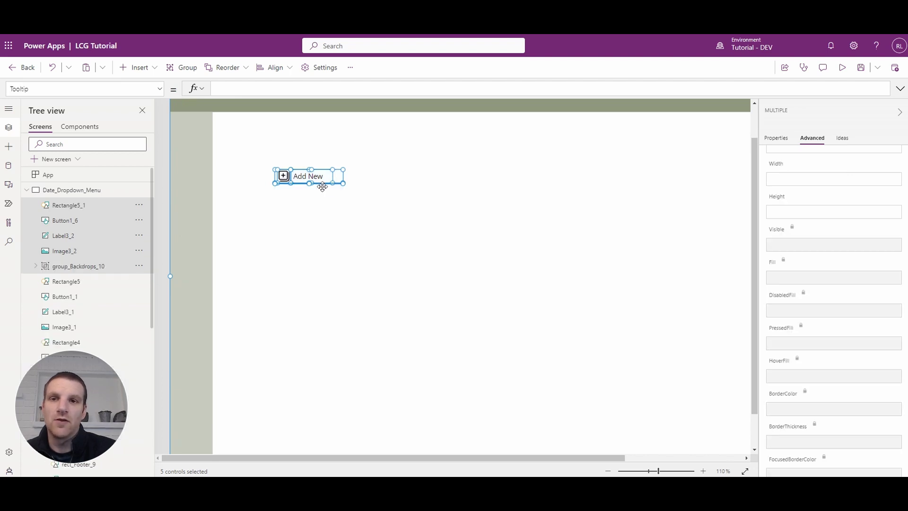
{"action": "key", "text": "ctrl+v"}
{"action": "key", "text": "ctrl+z"}
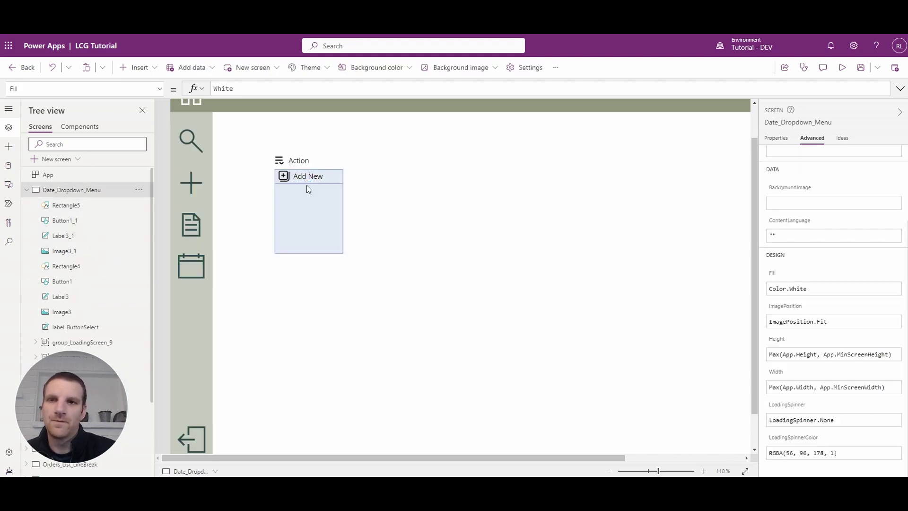
{"action": "left_click", "coordinate": [67, 206]}
{"action": "left_click", "coordinate": [63, 221], "text": "ctrl"}
{"action": "left_click", "coordinate": [63, 235], "text": "ctrl"}
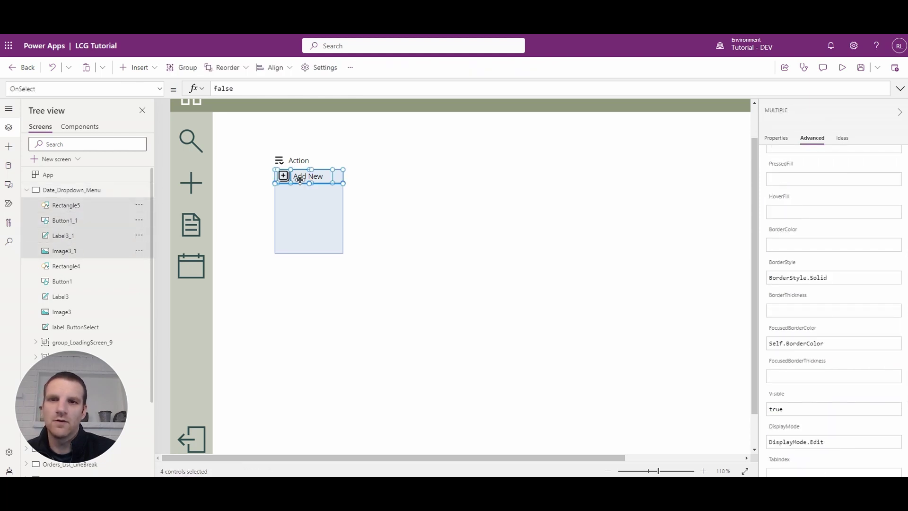
{"action": "key", "text": "ctrl+c"}
{"action": "key", "text": "ctrl+v"}
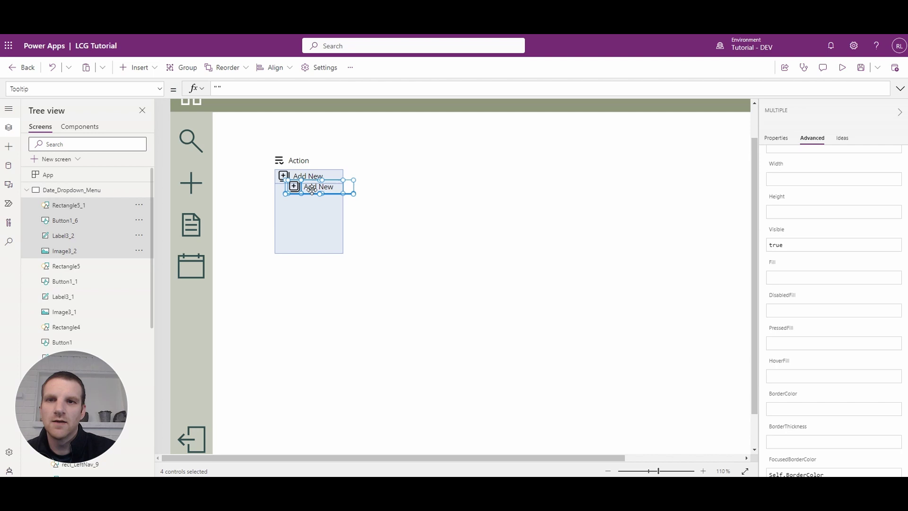
{"action": "left_click_drag", "start_coordinate": [308, 187], "coordinate": [300, 207]}
- Paste third and fourth copies of the row, moving the fourth into place below
{"action": "key", "text": "ctrl+c"}
{"action": "key", "text": "ctrl+v"}
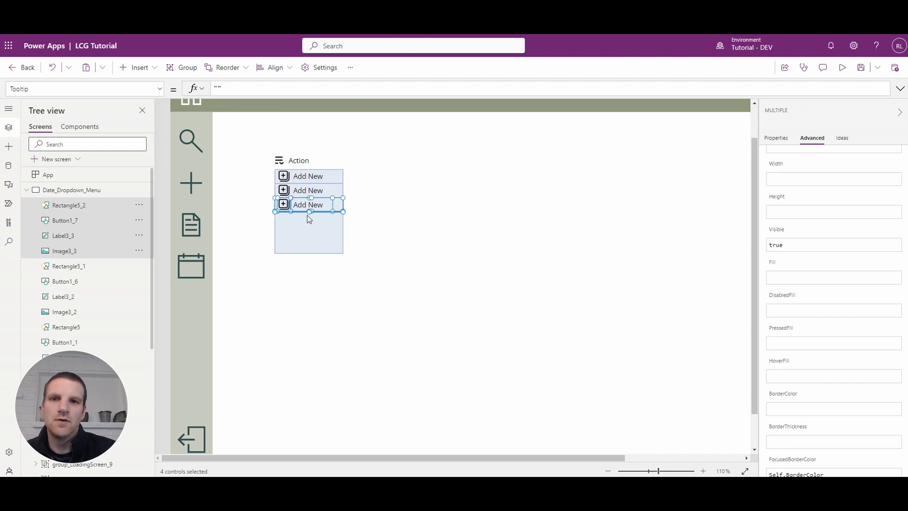
{"action": "key", "text": "ctrl+v"}
{"action": "left_click_drag", "start_coordinate": [309, 189], "coordinate": [300, 220]}
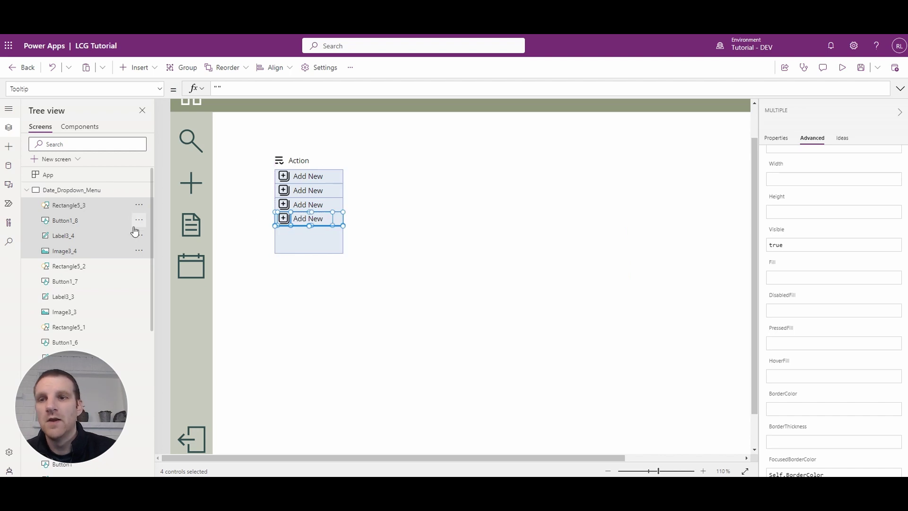
{"action": "scroll", "coordinate": [85, 266], "scroll_direction": "down", "scroll_amount": 3}
{"action": "scroll", "coordinate": [85, 266], "scroll_direction": "down", "scroll_amount": 1}
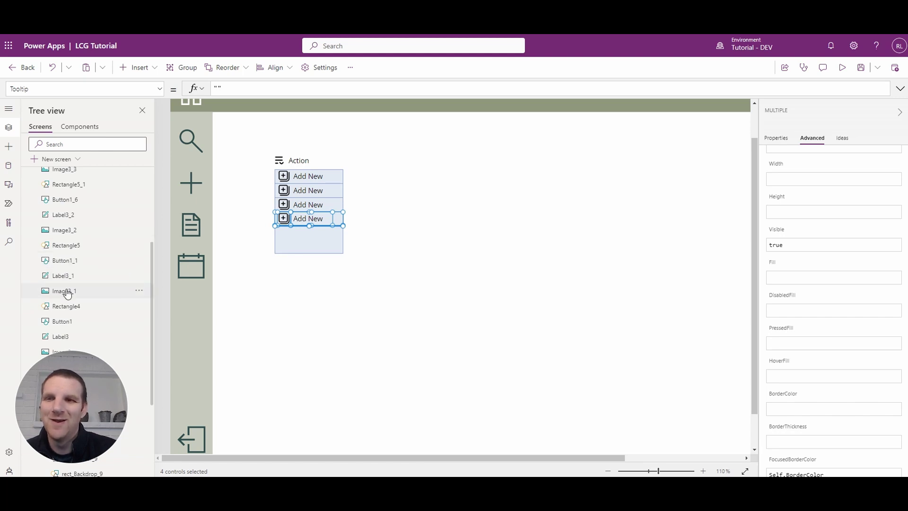
- Give the second row the Edit_PNG icon and the label text Edit
{"action": "left_click", "coordinate": [65, 230]}
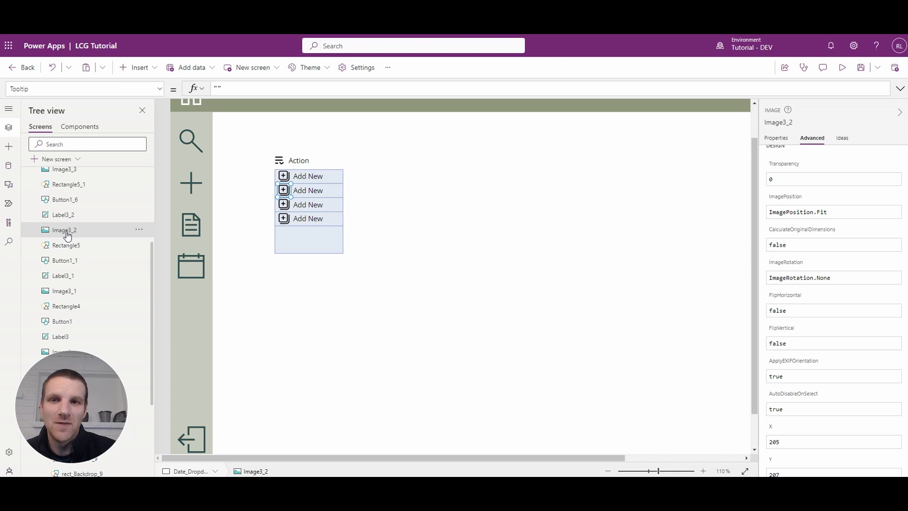
{"action": "scroll", "coordinate": [838, 201], "scroll_direction": "up", "scroll_amount": 5}
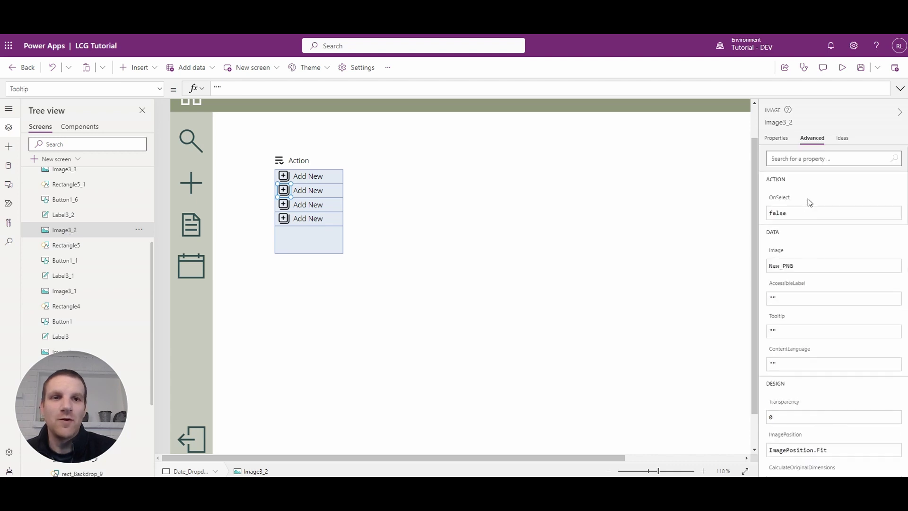
{"action": "left_click", "coordinate": [776, 138]}
{"action": "left_click", "coordinate": [860, 158]}
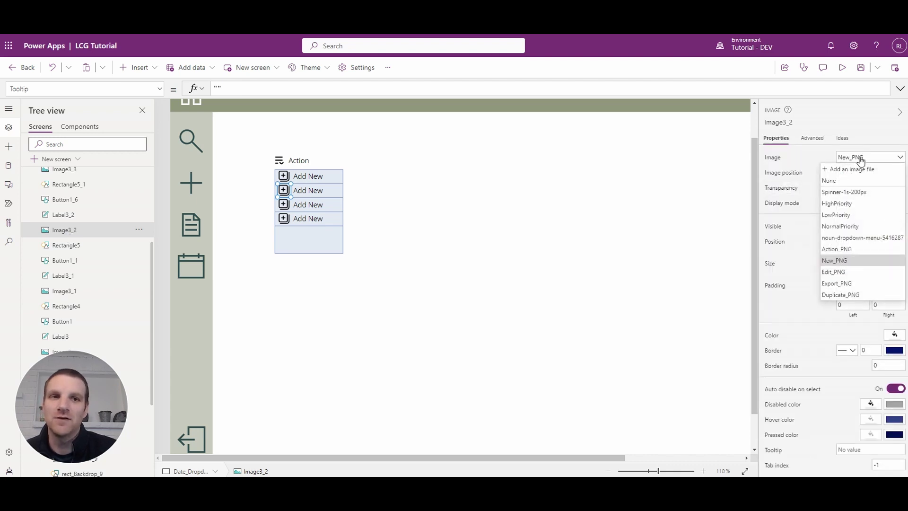
{"action": "left_click", "coordinate": [833, 273]}
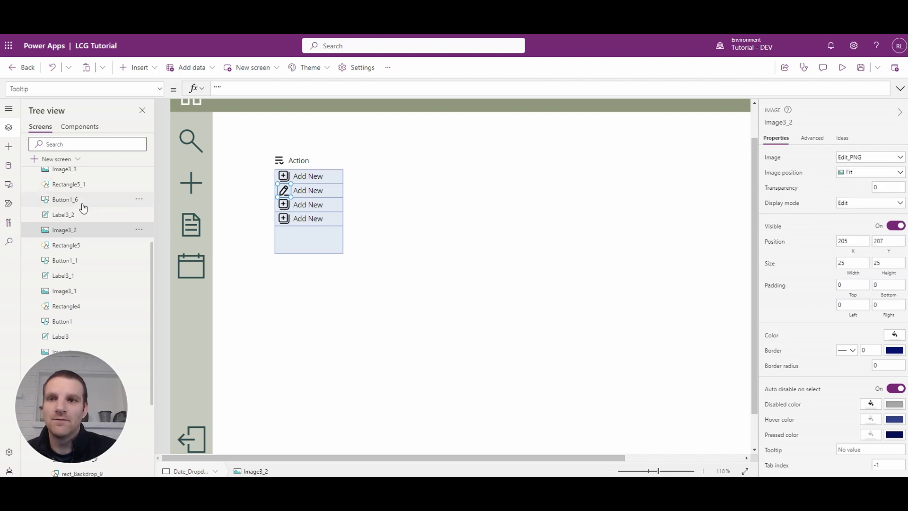
{"action": "left_click", "coordinate": [69, 215]}
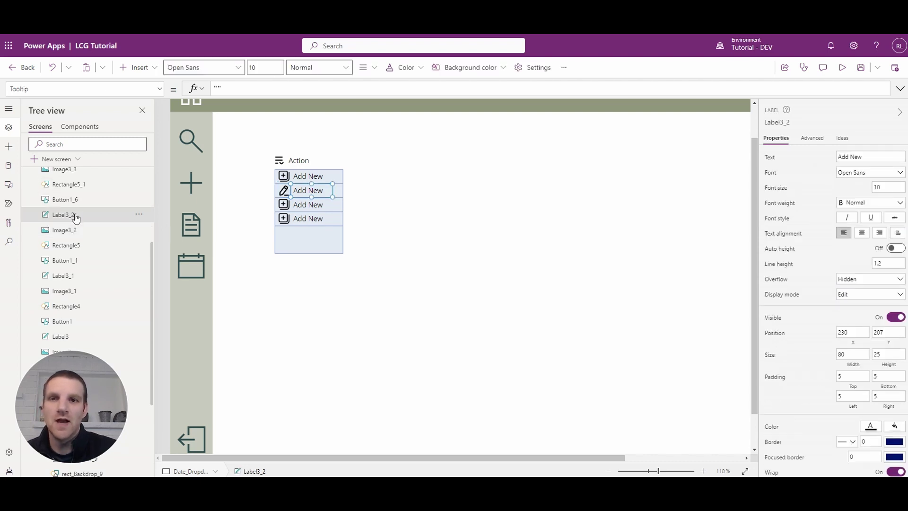
{"action": "left_click", "coordinate": [869, 157]}
{"action": "key", "text": "ctrl+a"}
{"action": "type", "text": "Edit"}
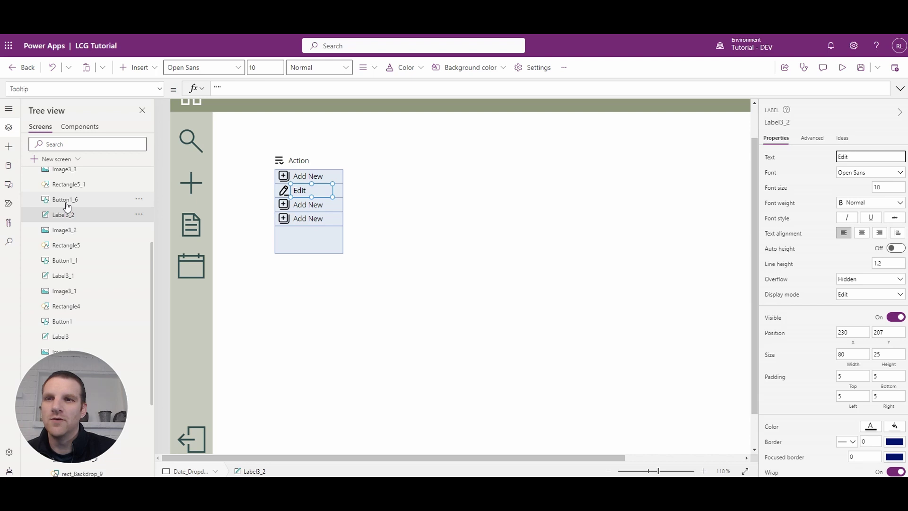
{"action": "left_click", "coordinate": [68, 184]}
{"action": "scroll", "coordinate": [70, 205], "scroll_direction": "up", "scroll_amount": 1}
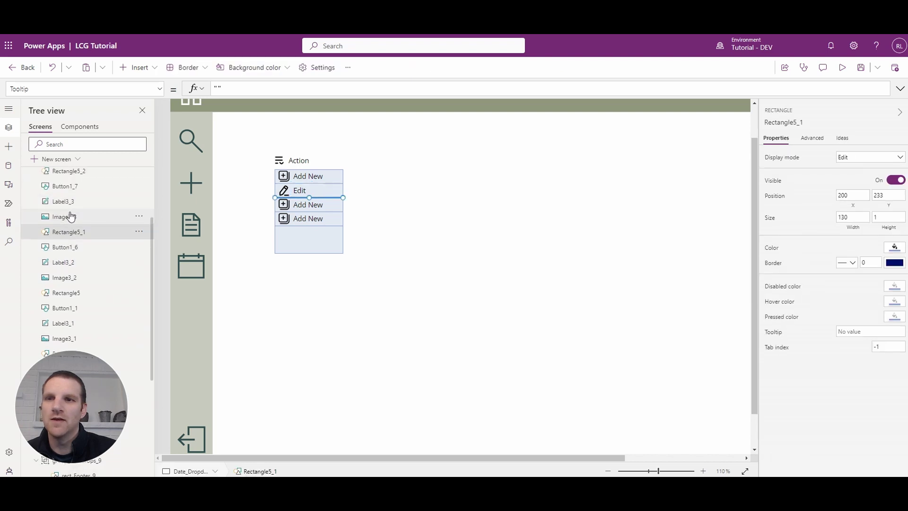
- Give the third row the Export_PNG icon and the label text Export
{"action": "left_click", "coordinate": [62, 216]}
{"action": "left_click", "coordinate": [869, 157]}
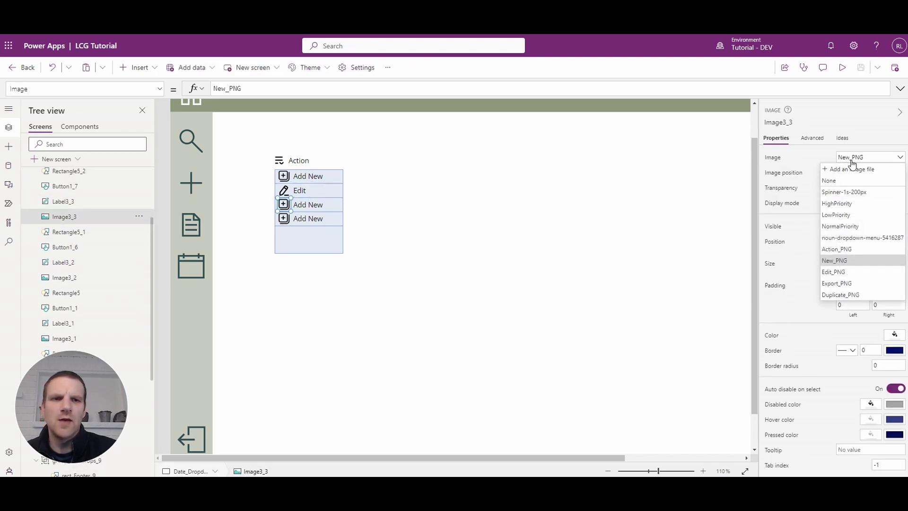
{"action": "left_click", "coordinate": [843, 283]}
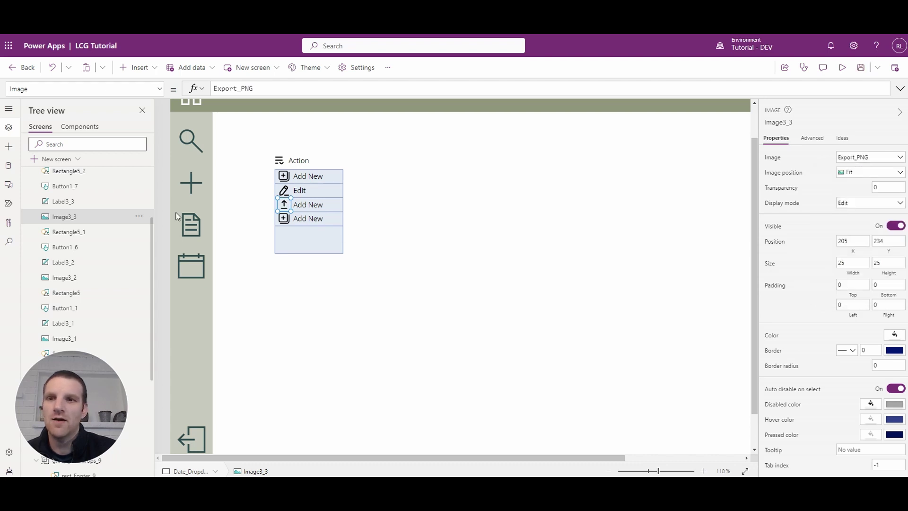
{"action": "left_click", "coordinate": [63, 202]}
{"action": "left_click", "coordinate": [870, 157]}
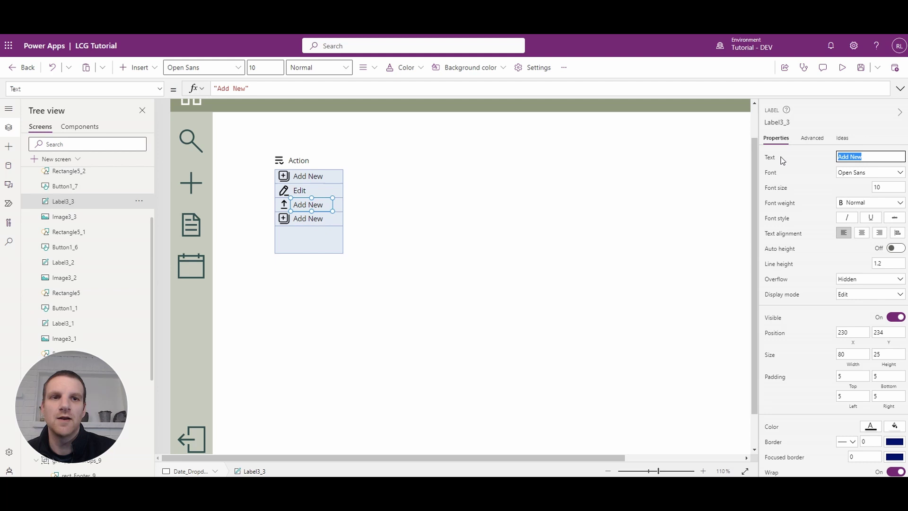
{"action": "type", "text": "Export"}
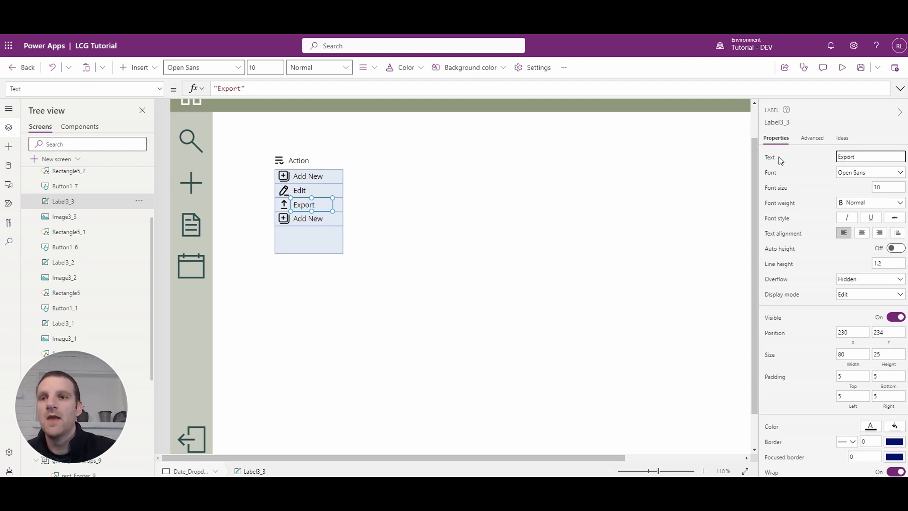
{"action": "key", "text": "Return"}
{"action": "scroll", "coordinate": [44, 231], "scroll_direction": "up", "scroll_amount": 2}
{"action": "scroll", "coordinate": [44, 231], "scroll_direction": "up", "scroll_amount": 2}
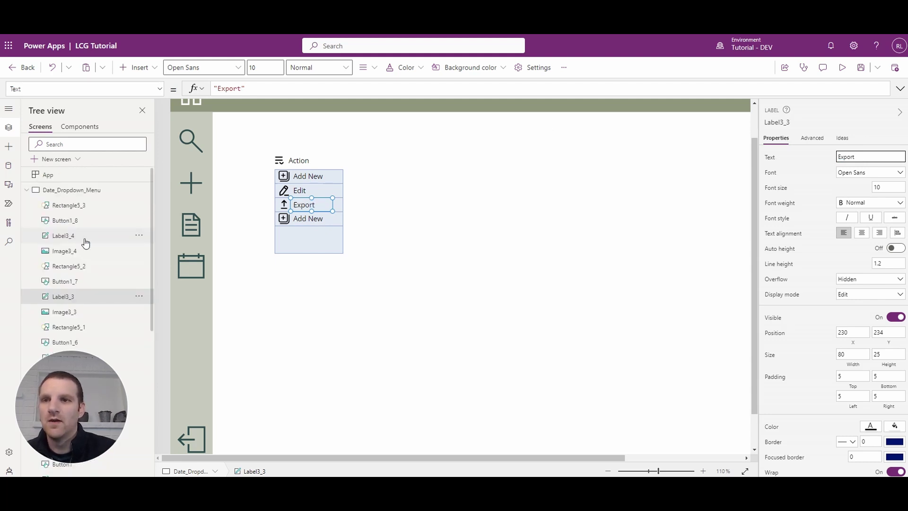
- Set Image3_4 to Duplicate_PNG and change Label3_4's text to Duplicate
{"action": "left_click", "coordinate": [64, 250]}
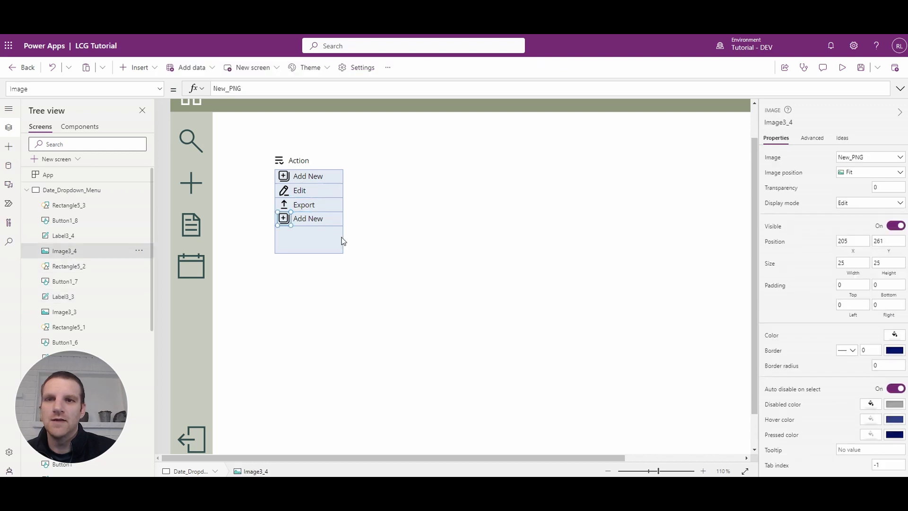
{"action": "left_click", "coordinate": [869, 158]}
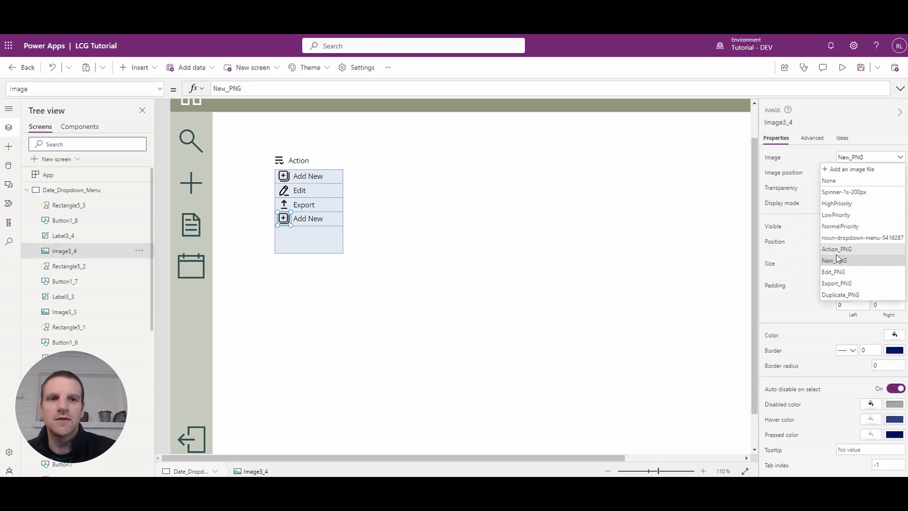
{"action": "left_click", "coordinate": [840, 294]}
{"action": "left_click", "coordinate": [64, 235]}
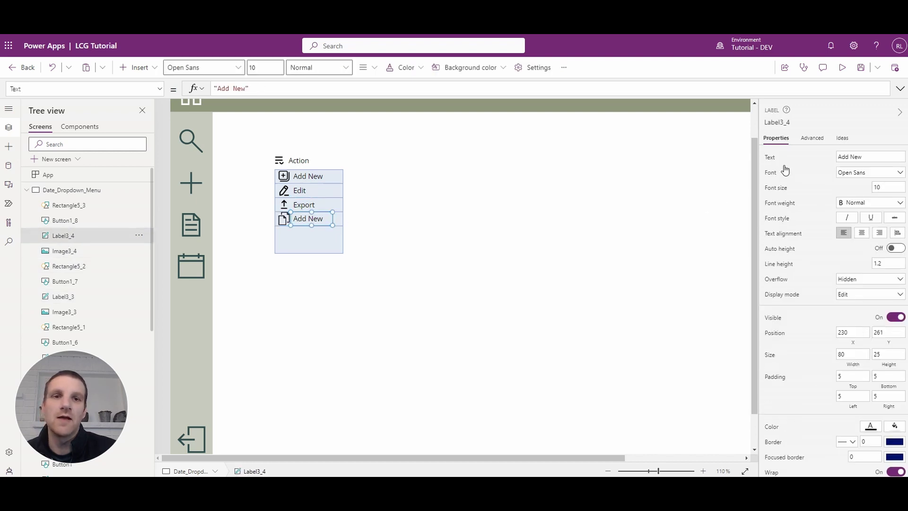
{"action": "double_click", "coordinate": [856, 157]}
{"action": "type", "text": "Dupl"}
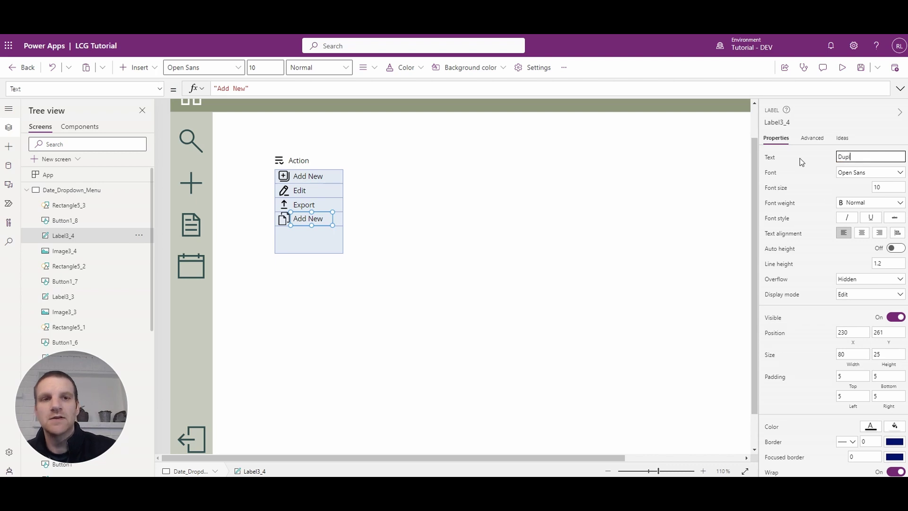
{"action": "type", "text": "icate"}
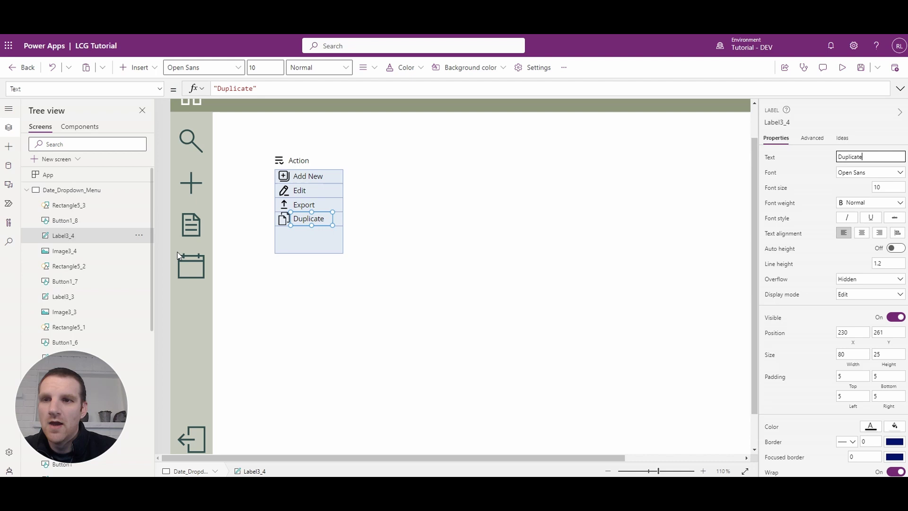
{"action": "left_click", "coordinate": [69, 205]}
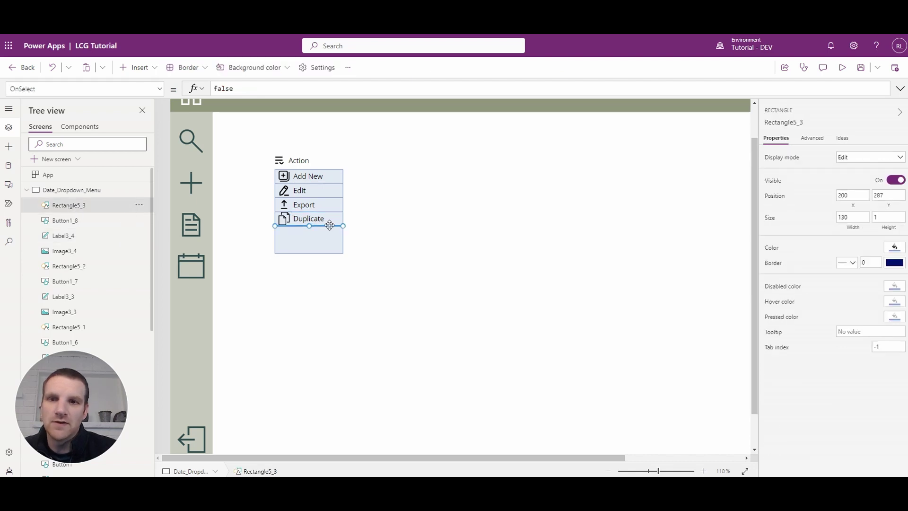
- Delete divider Rectangle5_3 and shrink Rectangle4 to height 106, ending below Duplicate
{"action": "left_click", "coordinate": [139, 206]}
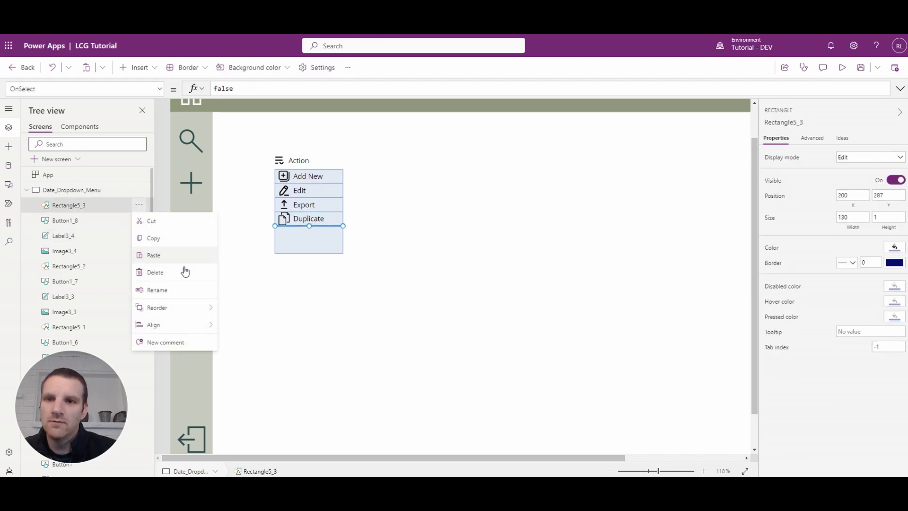
{"action": "left_click", "coordinate": [175, 274]}
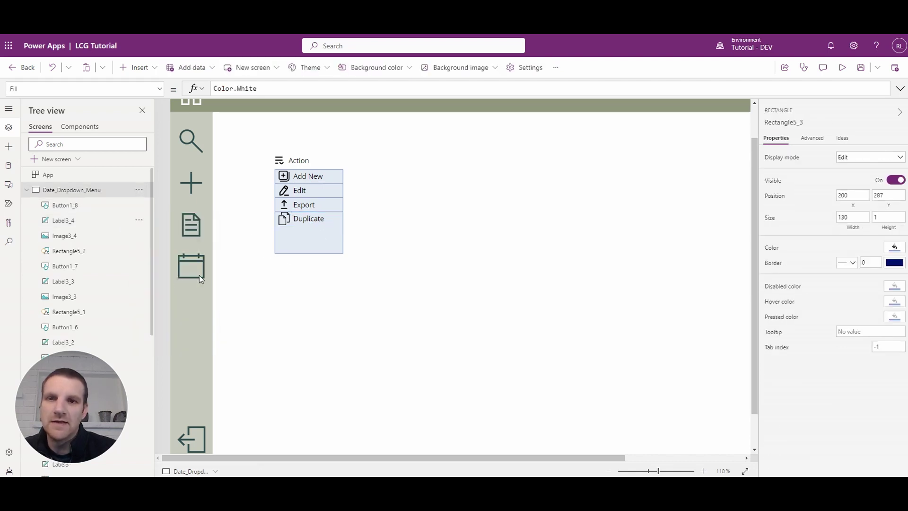
{"action": "left_click", "coordinate": [304, 242]}
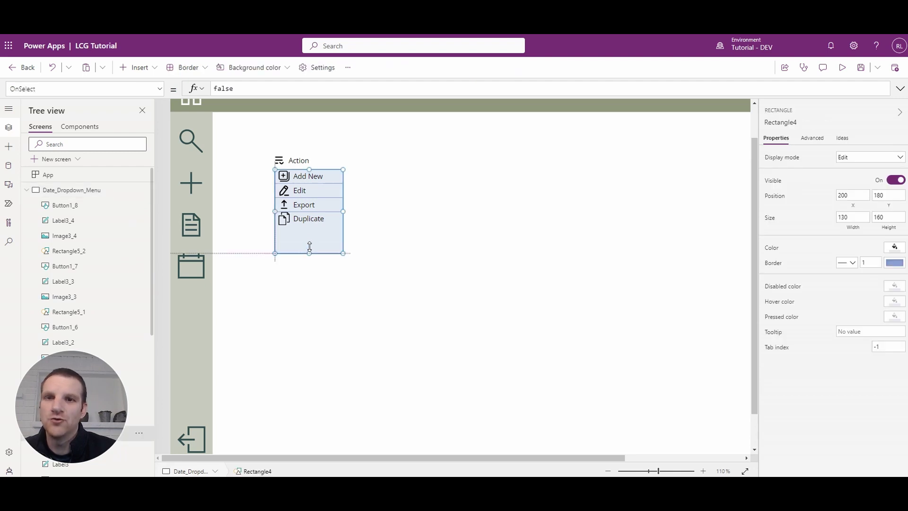
{"action": "left_click_drag", "start_coordinate": [308, 253], "coordinate": [310, 227]}
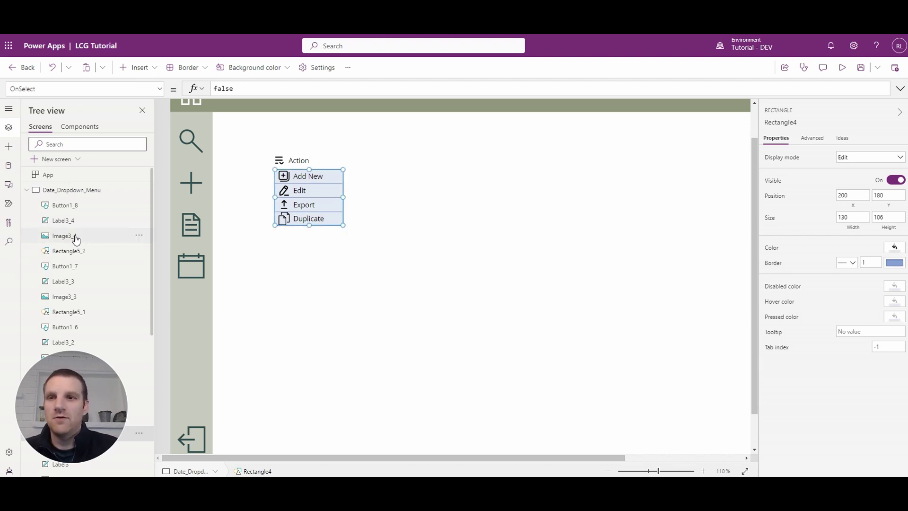
- Multi-select the four menu items' buttons, labels, icons and backgrounds in Tree view, excluding Action
{"action": "left_click", "coordinate": [64, 205]}
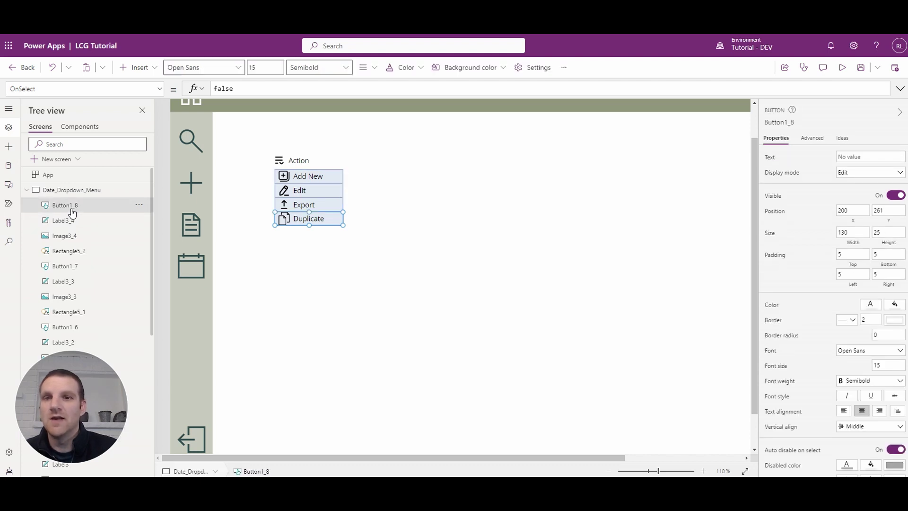
{"action": "left_click", "coordinate": [63, 221], "text": "ctrl"}
{"action": "left_click", "coordinate": [64, 236], "text": "ctrl"}
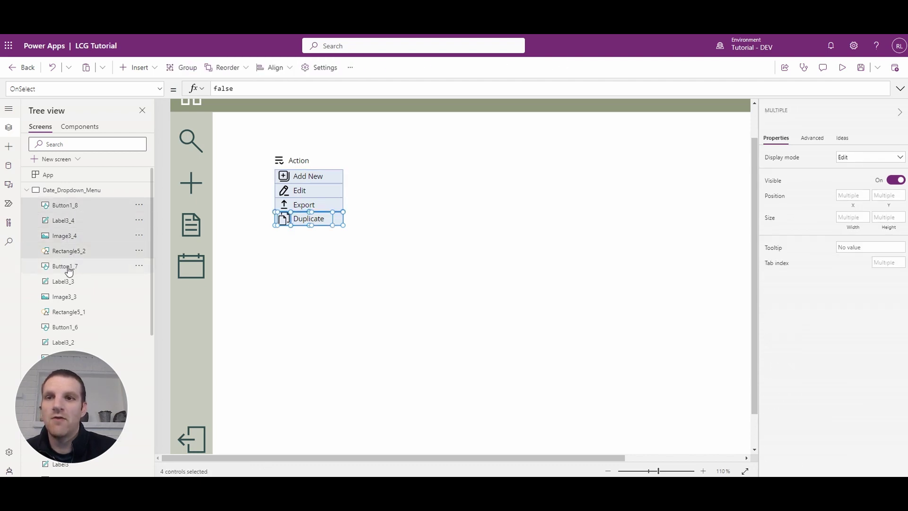
{"action": "left_click", "coordinate": [64, 267], "text": "ctrl"}
{"action": "left_click", "coordinate": [65, 297], "text": "ctrl"}
{"action": "scroll", "coordinate": [80, 298], "scroll_direction": "down", "scroll_amount": 2}
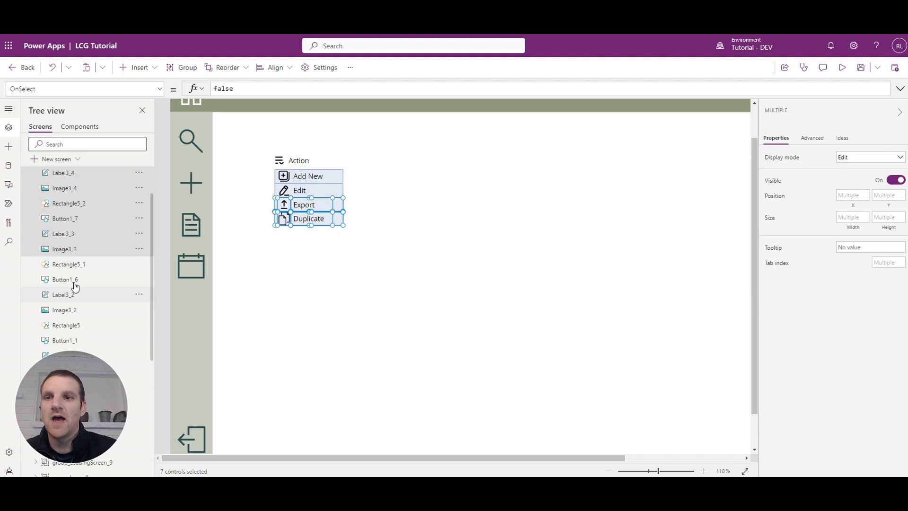
{"action": "left_click", "coordinate": [69, 264], "text": "ctrl"}
{"action": "left_click", "coordinate": [65, 279], "text": "ctrl"}
{"action": "left_click", "coordinate": [64, 294], "text": "ctrl"}
{"action": "left_click", "coordinate": [65, 310], "text": "ctrl"}
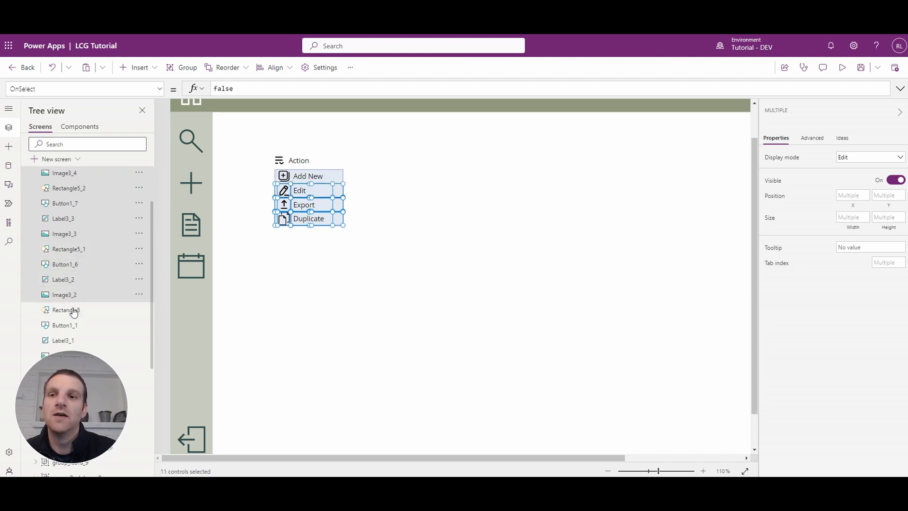
{"action": "scroll", "coordinate": [71, 298], "scroll_direction": "down", "scroll_amount": 2}
{"action": "left_click", "coordinate": [66, 277], "text": "ctrl"}
{"action": "left_click", "coordinate": [62, 308], "text": "ctrl"}
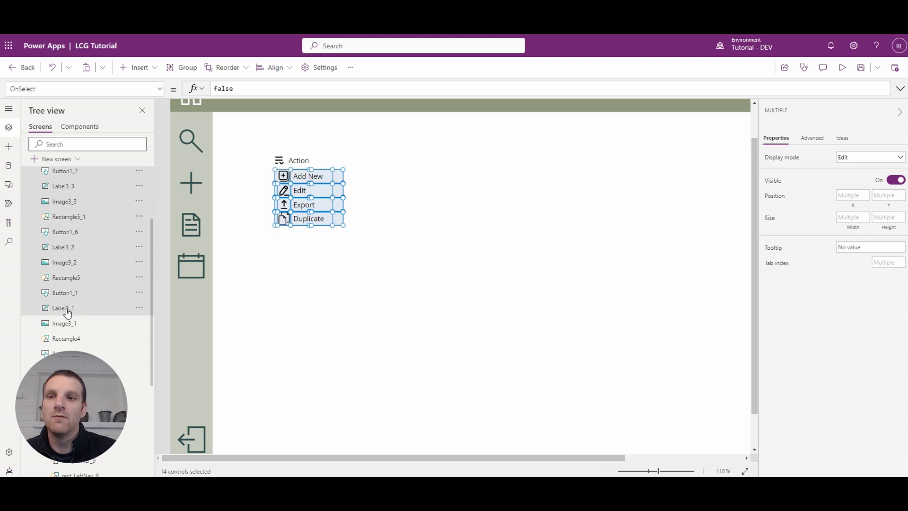
{"action": "left_click", "coordinate": [66, 338], "text": "ctrl"}
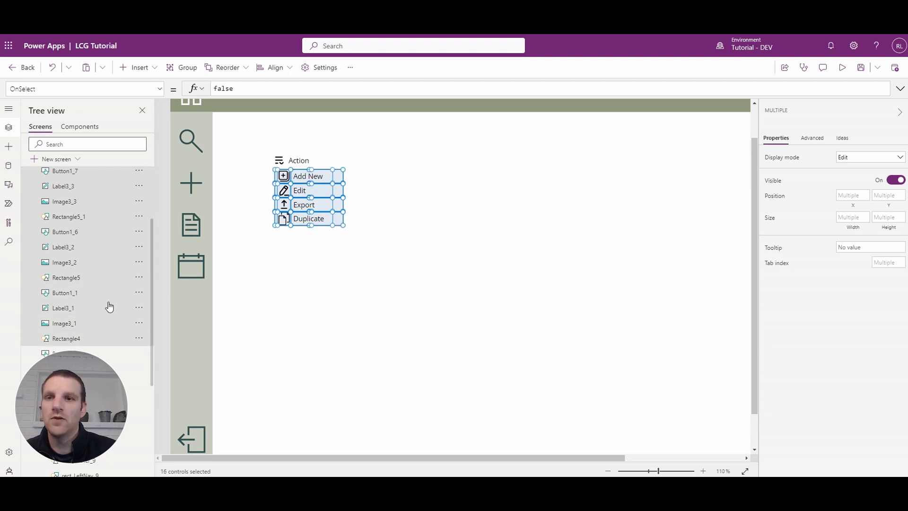
{"action": "scroll", "coordinate": [85, 306], "scroll_direction": "down", "scroll_amount": 3}
{"action": "left_click", "coordinate": [65, 259], "text": "ctrl"}
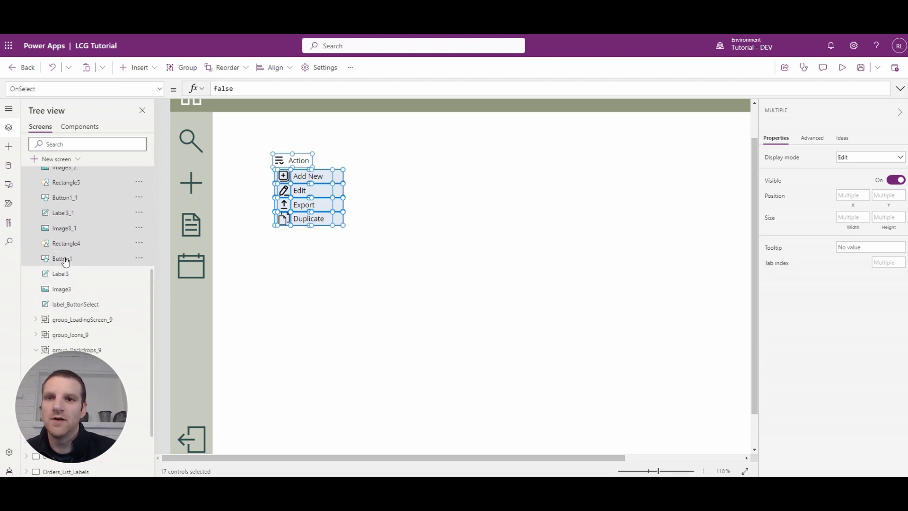
{"action": "left_click", "coordinate": [62, 259], "text": "ctrl"}
- Group the selected controls and rename the group group_DD_Menu
{"action": "left_click", "coordinate": [139, 242]}
{"action": "left_click", "coordinate": [165, 327]}
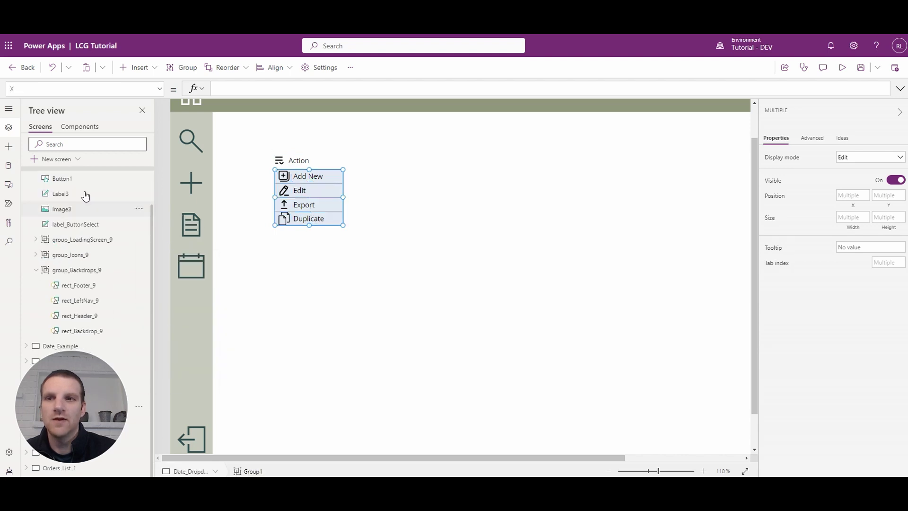
{"action": "scroll", "coordinate": [71, 212], "scroll_direction": "up", "scroll_amount": 3}
{"action": "double_click", "coordinate": [66, 207]}
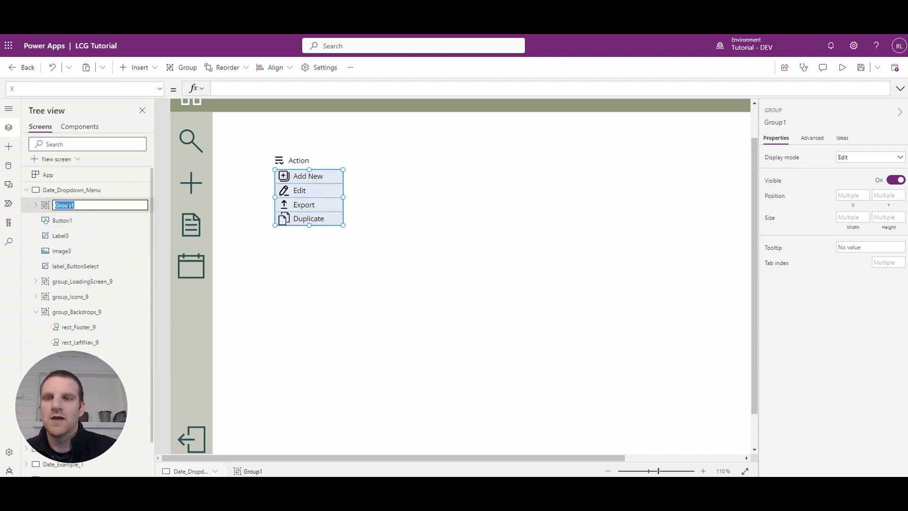
{"action": "type", "text": "grou"}
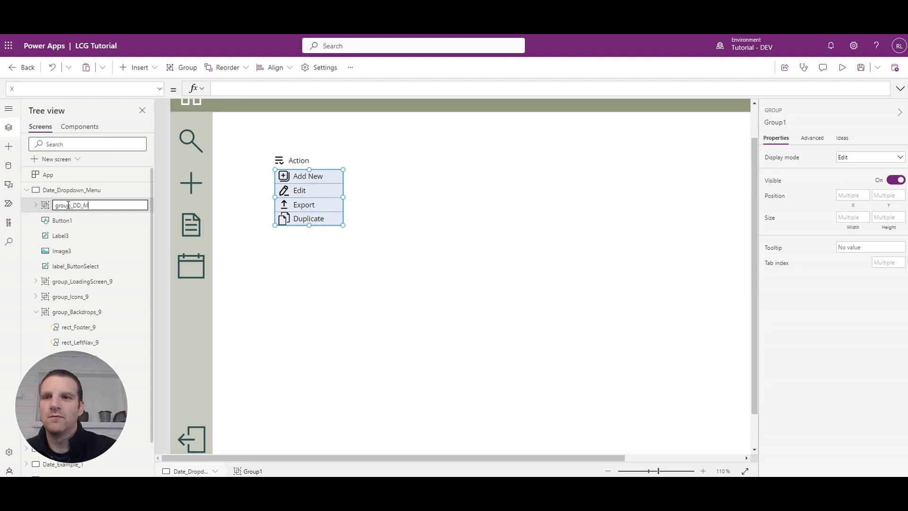
{"action": "type", "text": "u"}
{"action": "key", "text": "Return"}
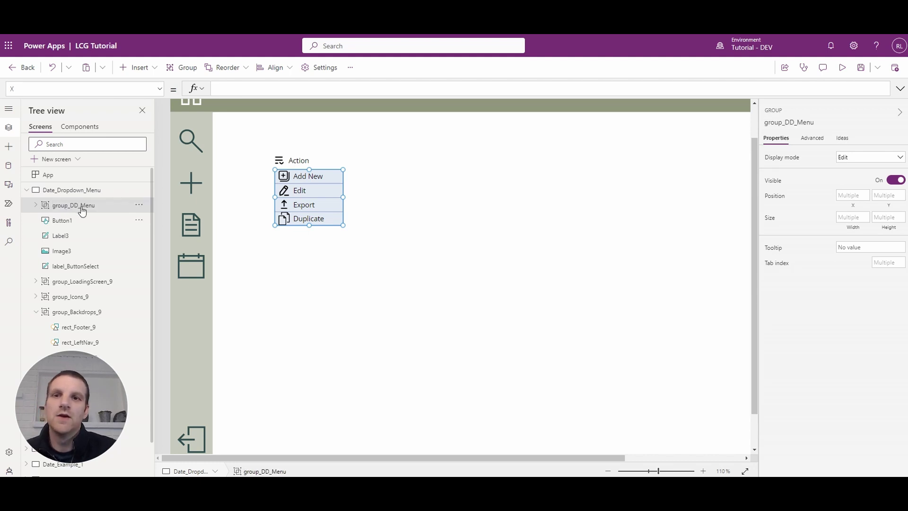
- Set Button1's OnSelect formula to UpdateContext({displayMenuDemo: true})
{"action": "left_click", "coordinate": [299, 162]}
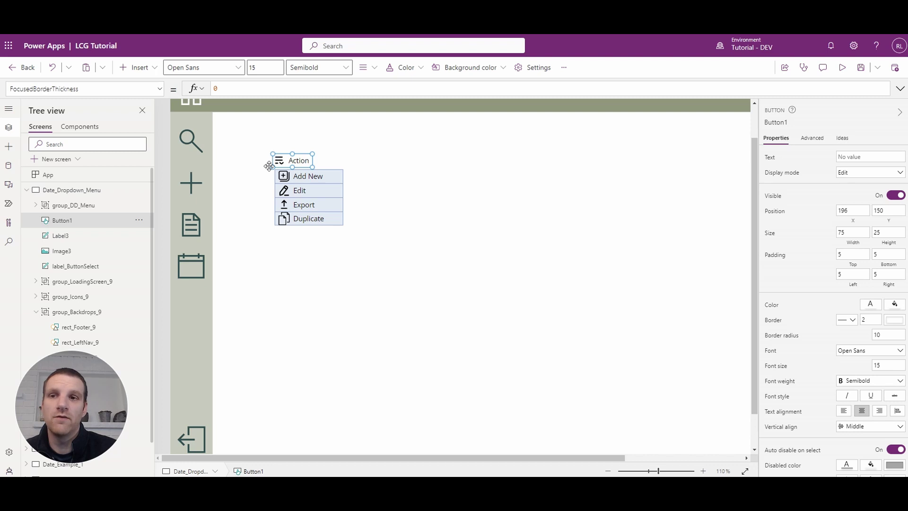
{"action": "left_click", "coordinate": [160, 89]}
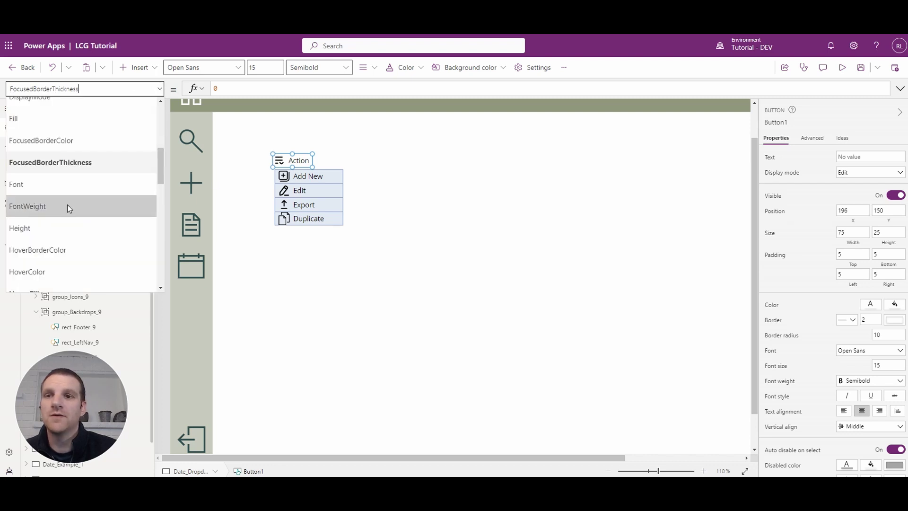
{"action": "scroll", "coordinate": [64, 206], "scroll_direction": "down", "scroll_amount": 3}
{"action": "scroll", "coordinate": [50, 210], "scroll_direction": "down", "scroll_amount": 3}
{"action": "scroll", "coordinate": [47, 212], "scroll_direction": "down", "scroll_amount": 2}
{"action": "scroll", "coordinate": [52, 209], "scroll_direction": "up", "scroll_amount": 4}
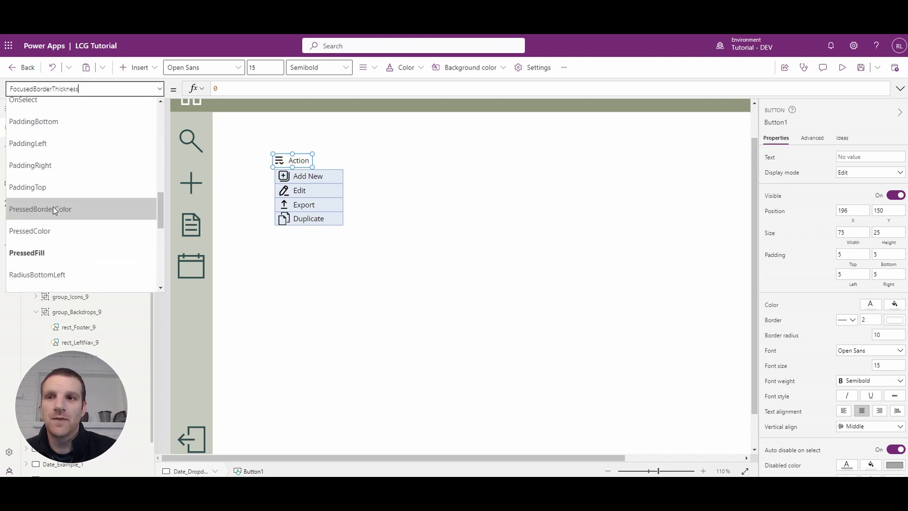
{"action": "scroll", "coordinate": [50, 191], "scroll_direction": "up", "scroll_amount": 3}
{"action": "left_click", "coordinate": [45, 167]}
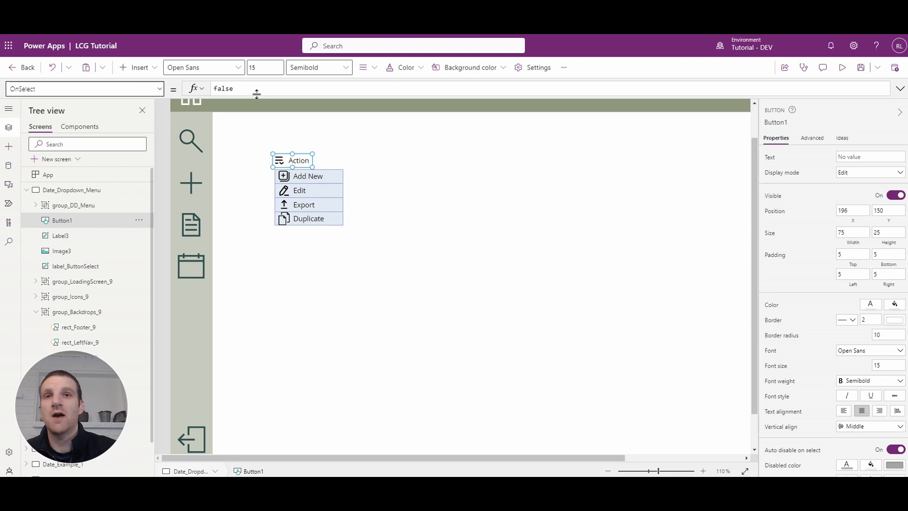
{"action": "double_click", "coordinate": [223, 88]}
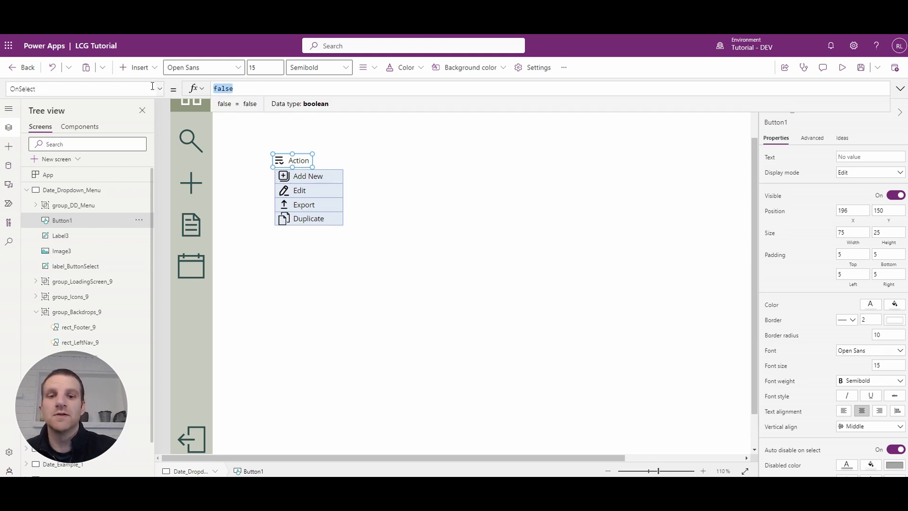
{"action": "type", "text": "UPdate"}
{"action": "key", "text": "BackSpace"}
{"action": "key", "text": "BackSpace"}
{"action": "key", "text": "BackSpace"}
{"action": "key", "text": "BackSpace"}
{"action": "key", "text": "BackSpace"}
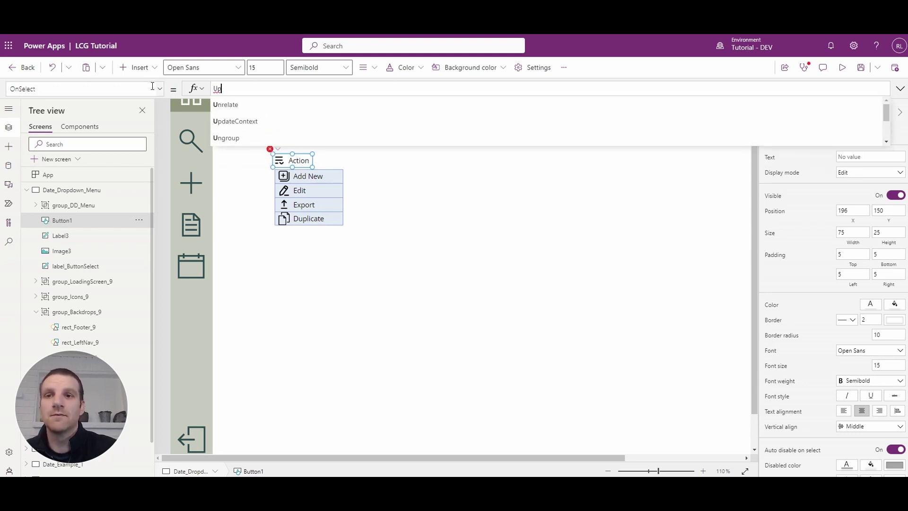
{"action": "type", "text": "pdateContext"}
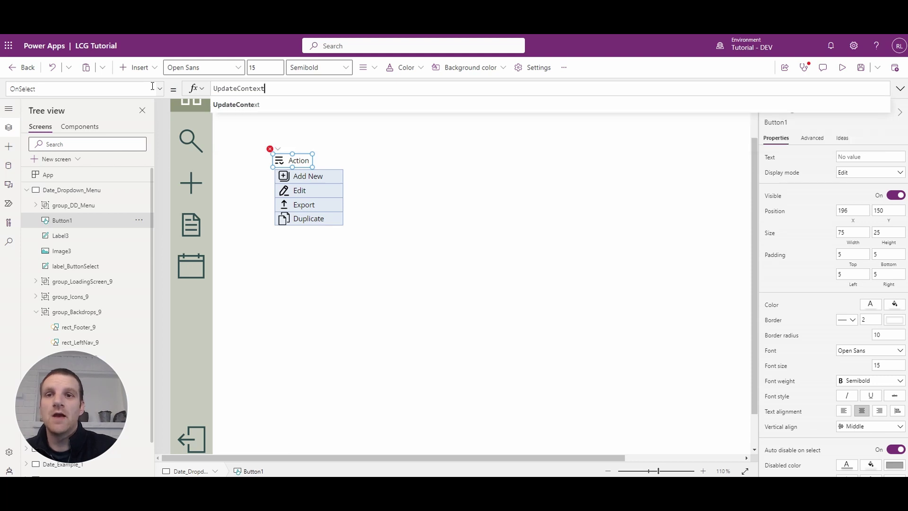
{"action": "type", "text": "({displayMenuDemo: t"}
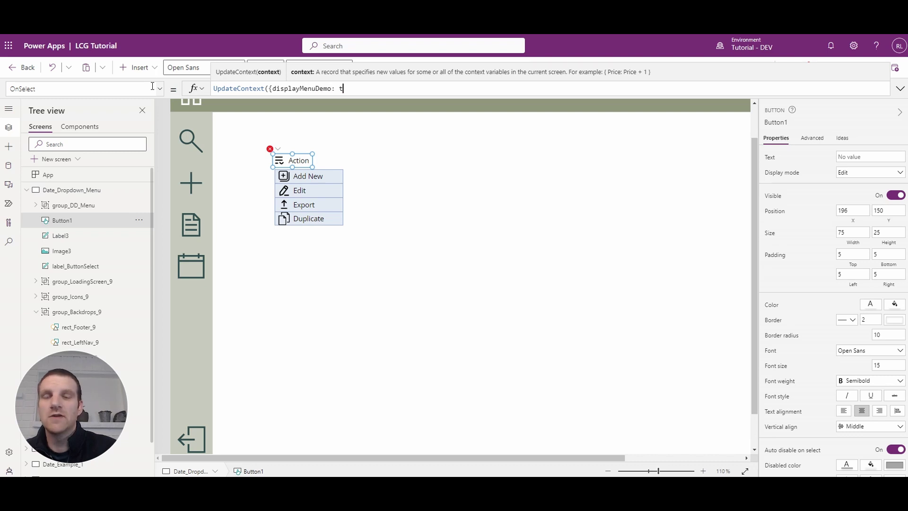
{"action": "type", "text": "e})"}
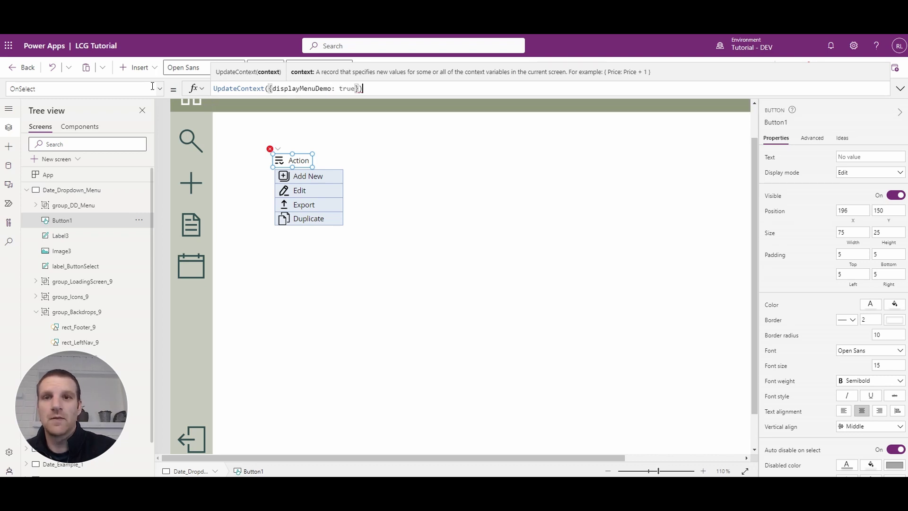
{"action": "left_click_drag", "start_coordinate": [375, 88], "coordinate": [203, 88]}
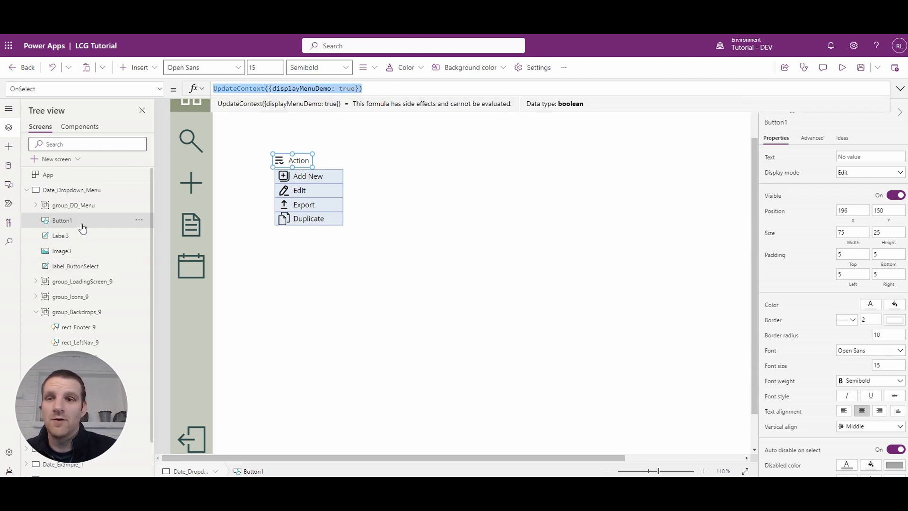
- Set group_DD_Menu's Visible property to displayMenuDemo, then test it by pressing Action
{"action": "left_click", "coordinate": [77, 206]}
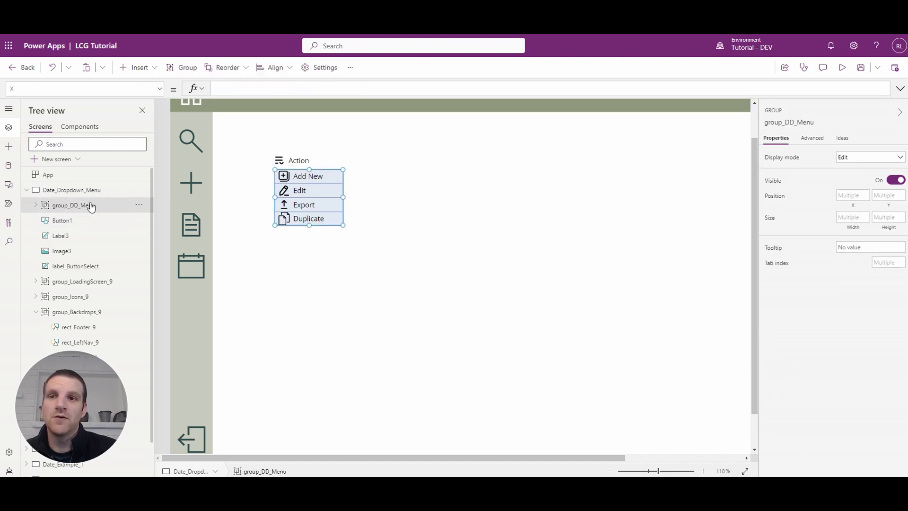
{"action": "left_click", "coordinate": [163, 89]}
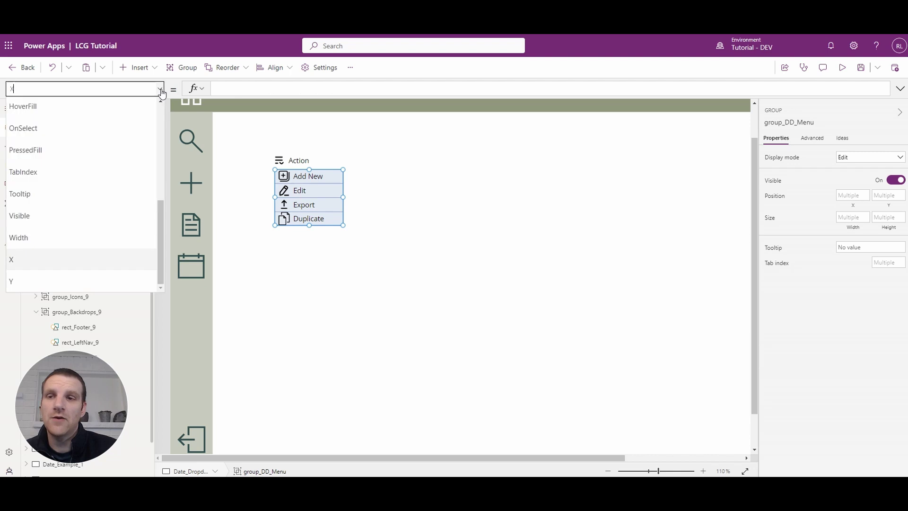
{"action": "left_click", "coordinate": [48, 216]}
{"action": "left_click_drag", "start_coordinate": [242, 89], "coordinate": [212, 89]}
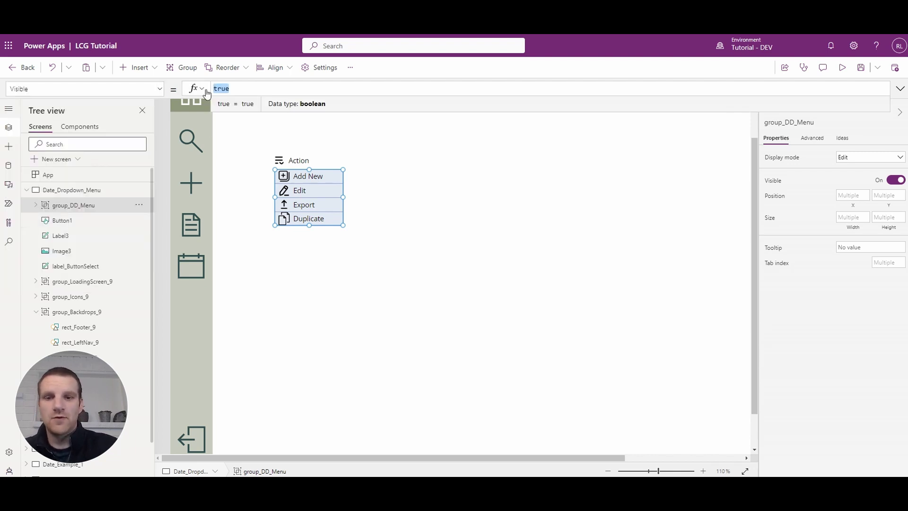
{"action": "type", "text": "display"}
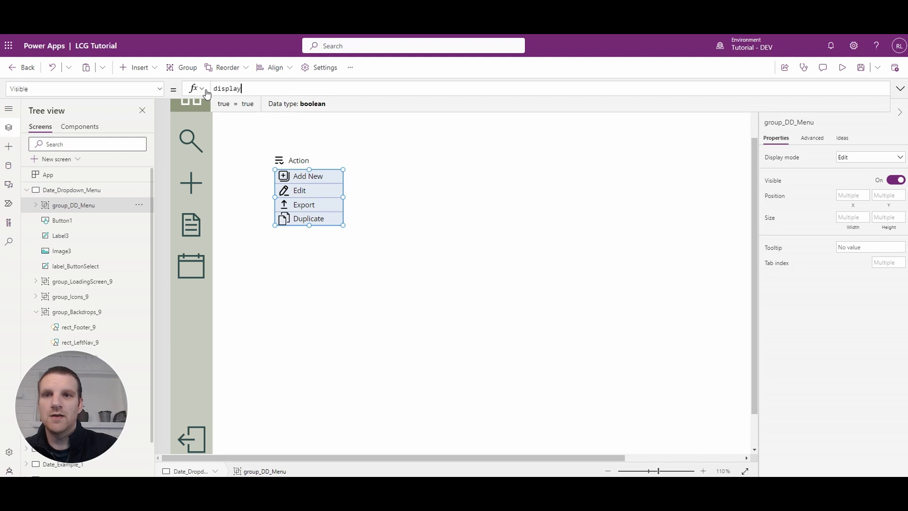
{"action": "type", "text": "DD"}
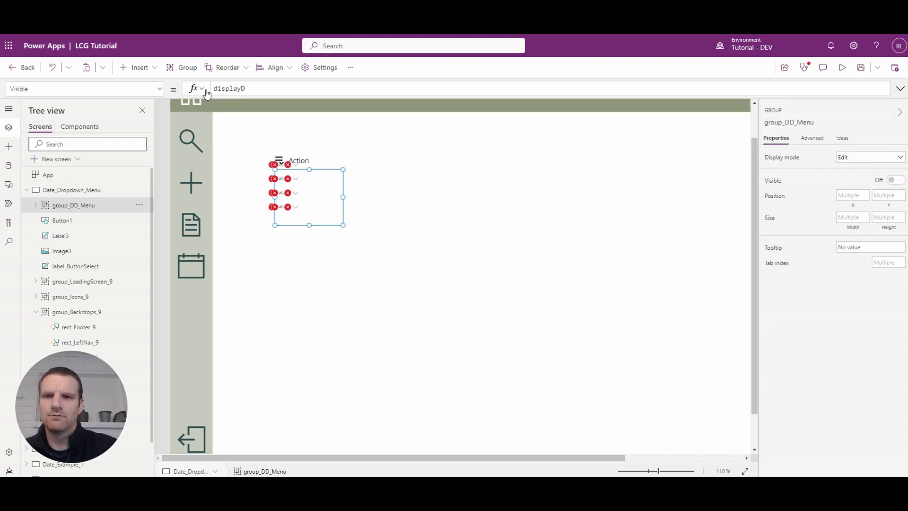
{"action": "key", "text": "ctrl+a"}
{"action": "type", "text": "UpdateContext({displayMenuDemo: true})"}
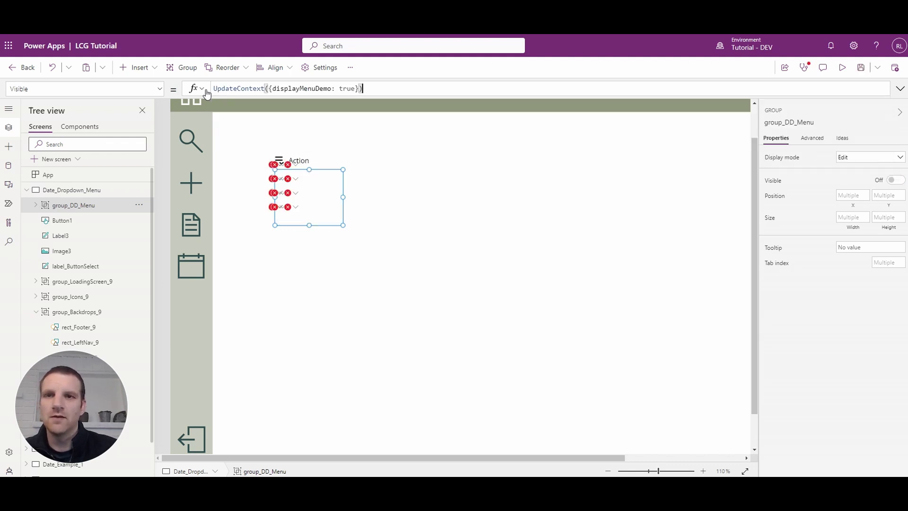
{"action": "key", "text": "ctrl+a"}
{"action": "key", "text": "BackSpace"}
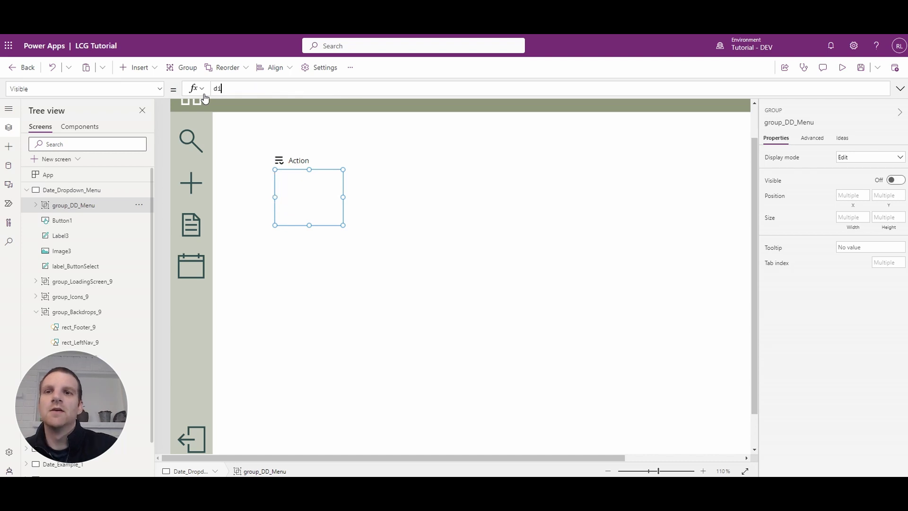
{"action": "type", "text": "displayMenuDemo"}
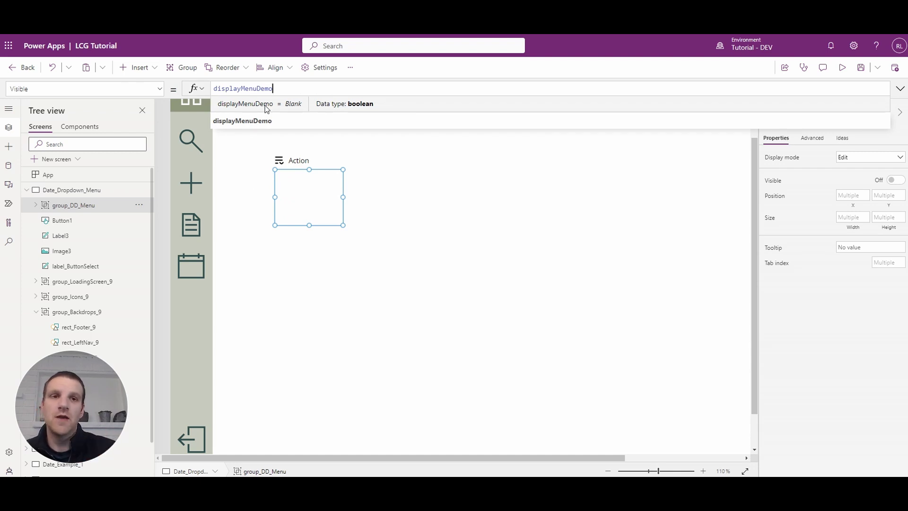
{"action": "left_click", "coordinate": [294, 162]}
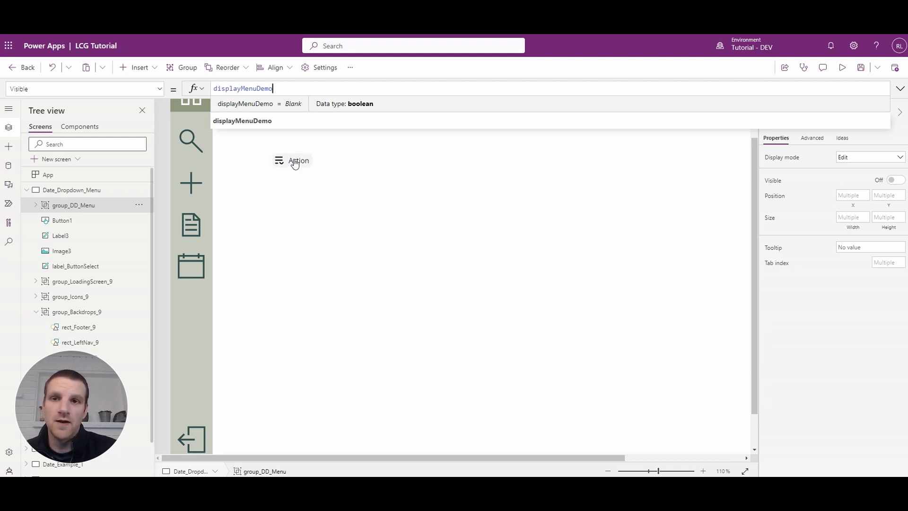
{"action": "left_click", "coordinate": [294, 162]}
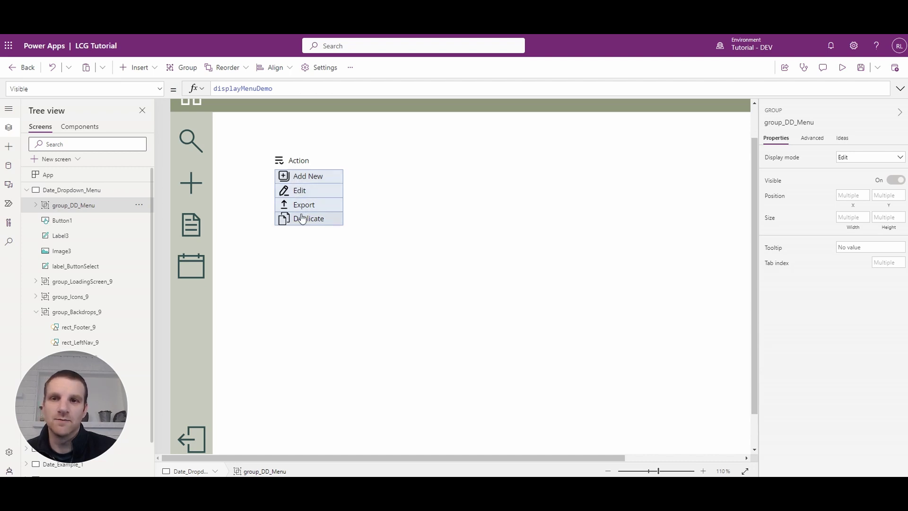
- Set the Add New button's OnSelect to UpdateContext({displayMenuDemo: false})
{"action": "left_click", "coordinate": [303, 178]}
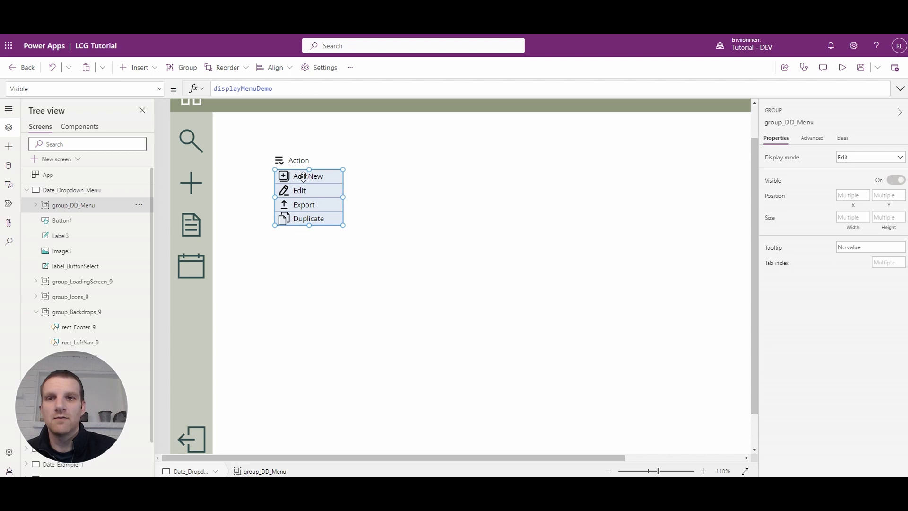
{"action": "left_click", "coordinate": [302, 177]}
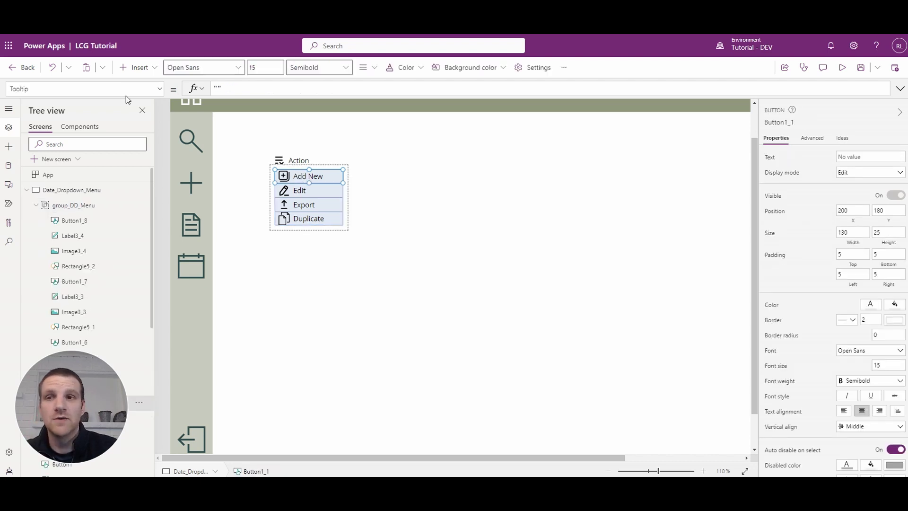
{"action": "left_click", "coordinate": [160, 91]}
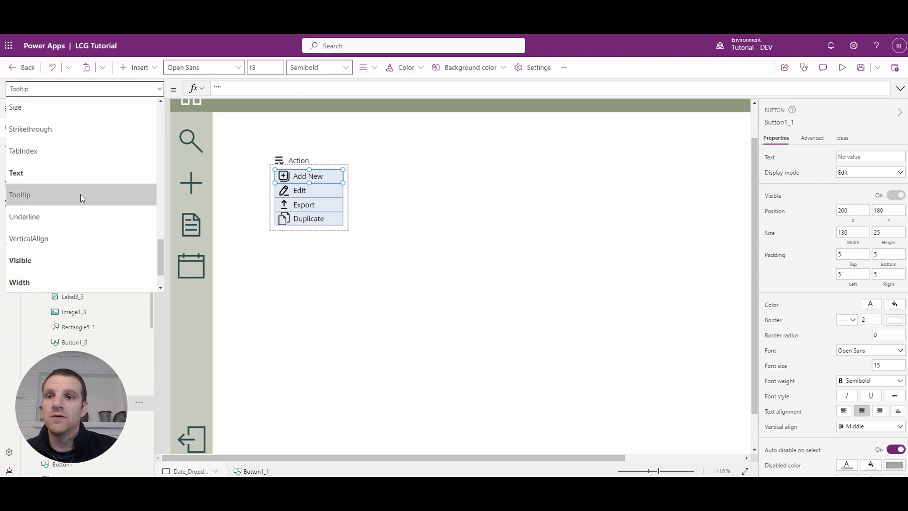
{"action": "scroll", "coordinate": [78, 196], "scroll_direction": "up", "scroll_amount": 3}
{"action": "scroll", "coordinate": [75, 193], "scroll_direction": "up", "scroll_amount": 2}
{"action": "scroll", "coordinate": [72, 189], "scroll_direction": "up", "scroll_amount": 2}
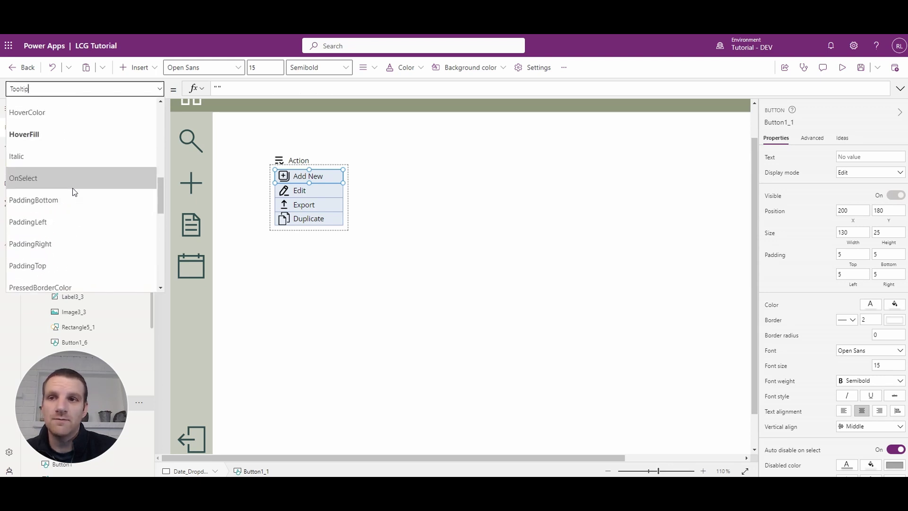
{"action": "scroll", "coordinate": [72, 188], "scroll_direction": "up", "scroll_amount": 2}
{"action": "left_click", "coordinate": [57, 225]}
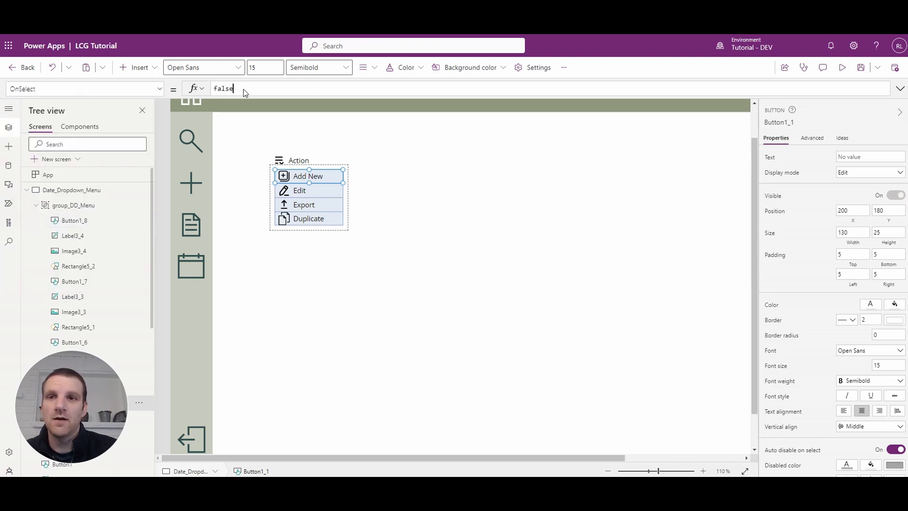
{"action": "double_click", "coordinate": [223, 88]}
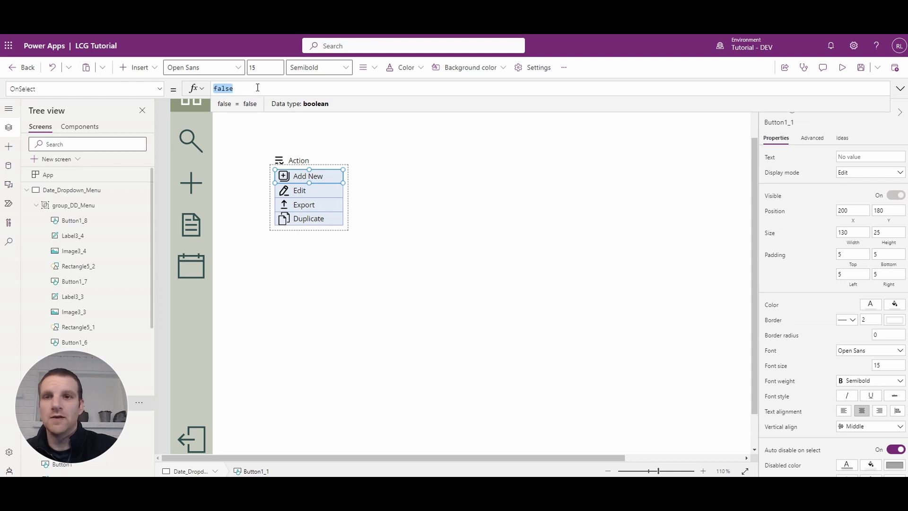
{"action": "type", "text": "UpdateContext({displayMenuDemo: true})"}
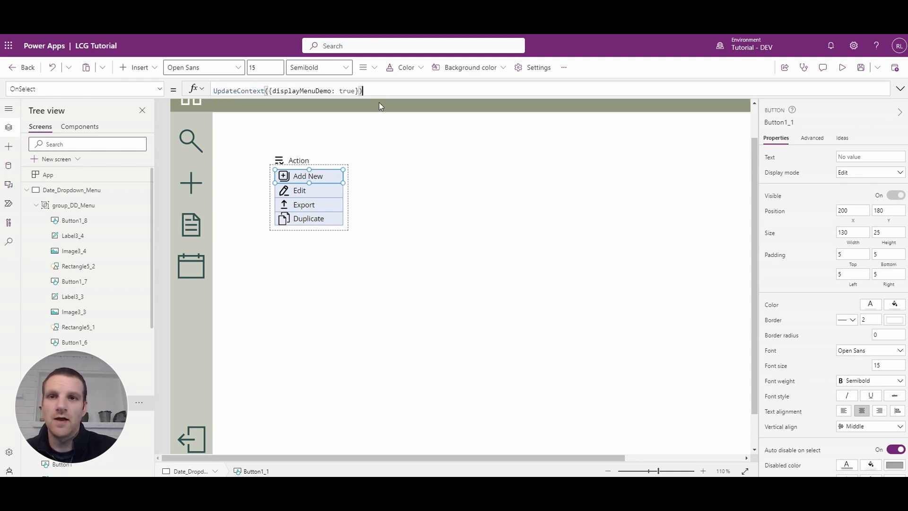
{"action": "left_click", "coordinate": [363, 91]}
{"action": "double_click", "coordinate": [347, 95]}
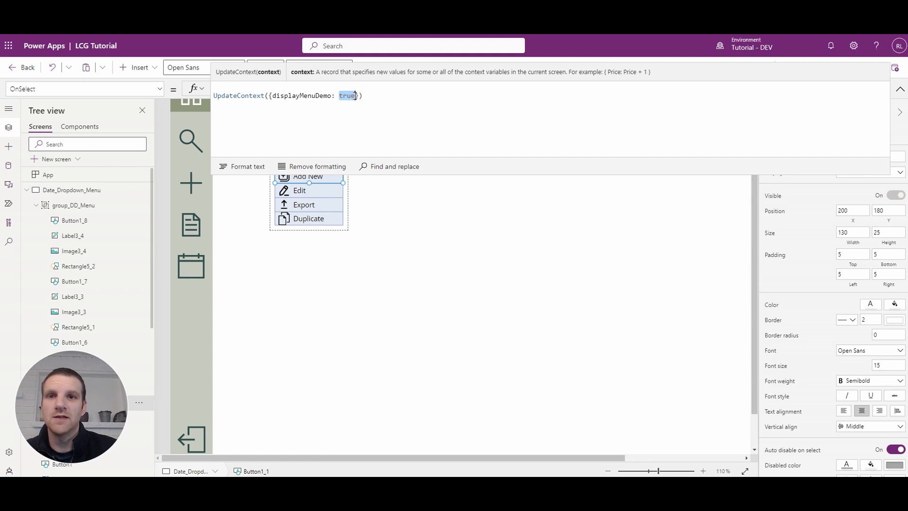
{"action": "type", "text": "false"}
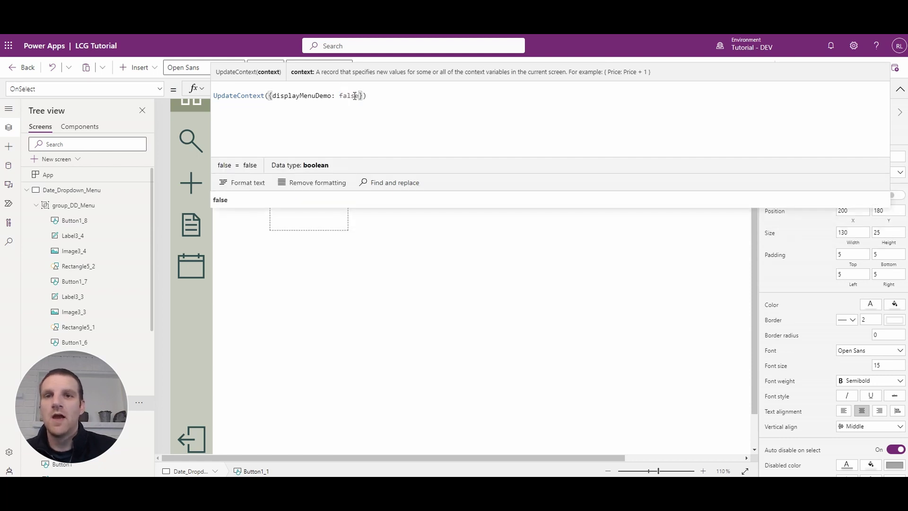
- Add an UpdateContext({displayDDText: "Add new selected"}); line above the displayMenuDemo line in Add New's OnSelect
{"action": "left_click", "coordinate": [215, 92]}
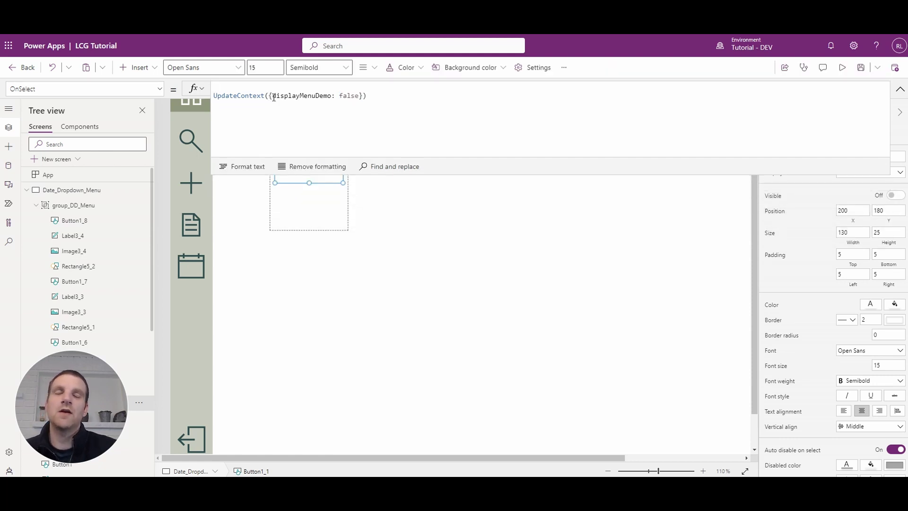
{"action": "type", "text": "UpdateContext("}
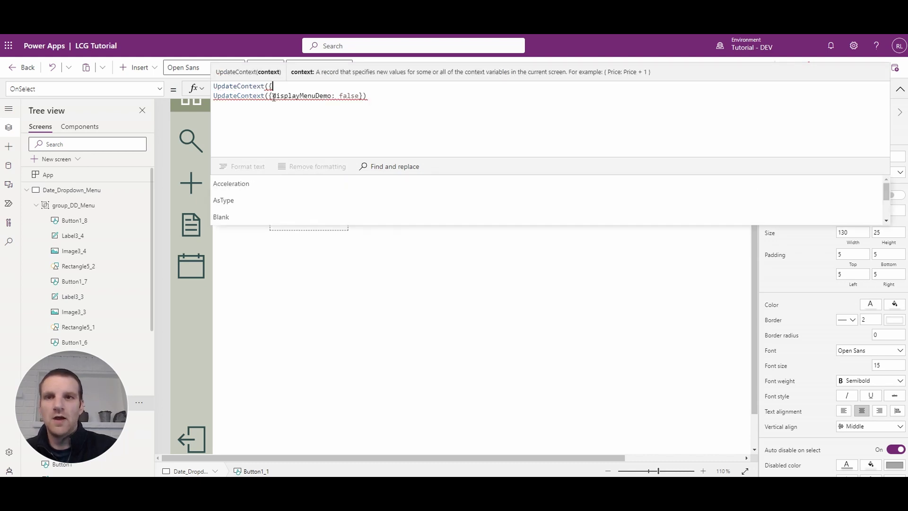
{"action": "type", "text": "{displayDD"}
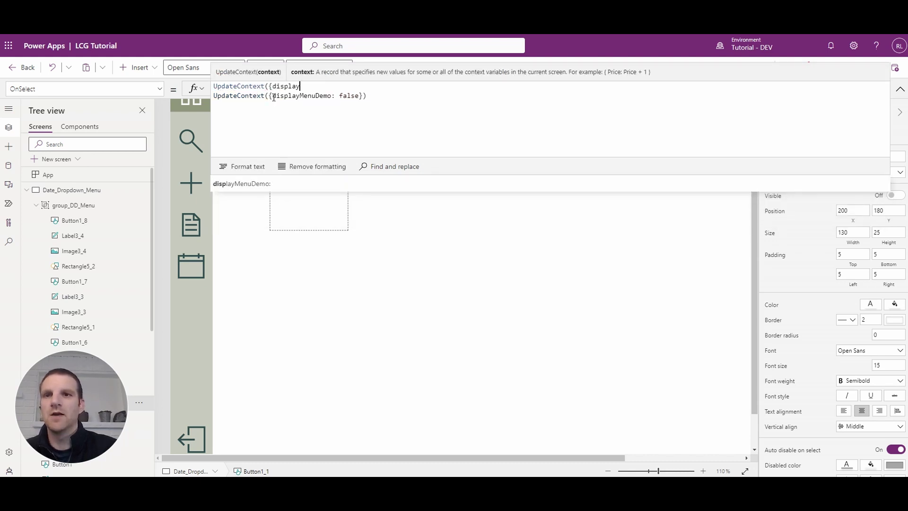
{"action": "type", "text": "Text"}
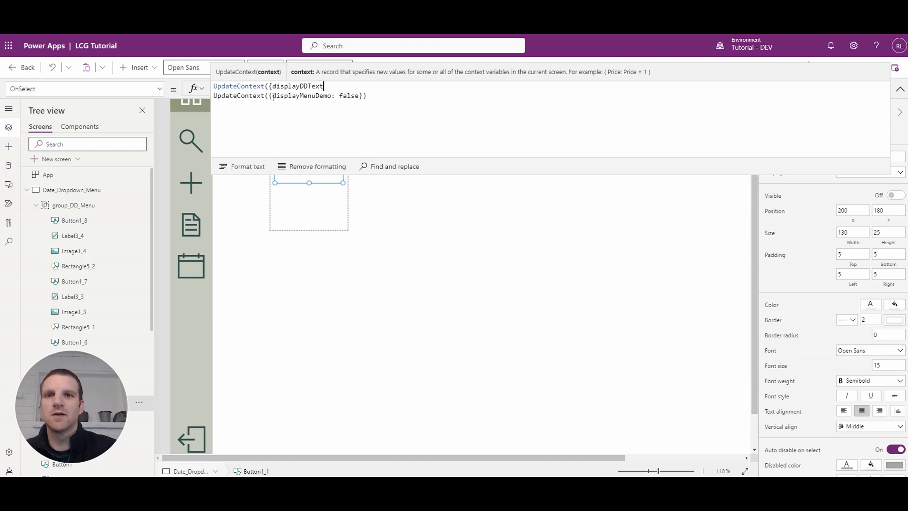
{"action": "type", "text": ": \"A"}
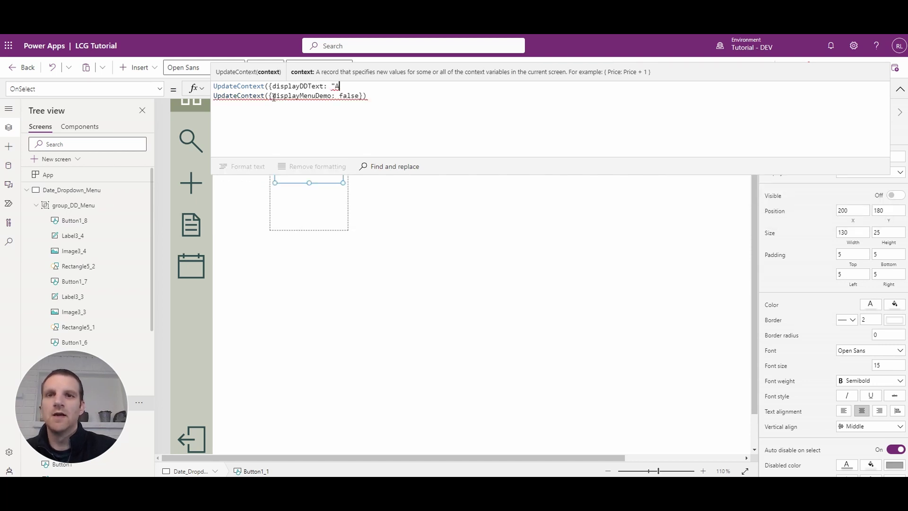
{"action": "type", "text": "dd new selected"}
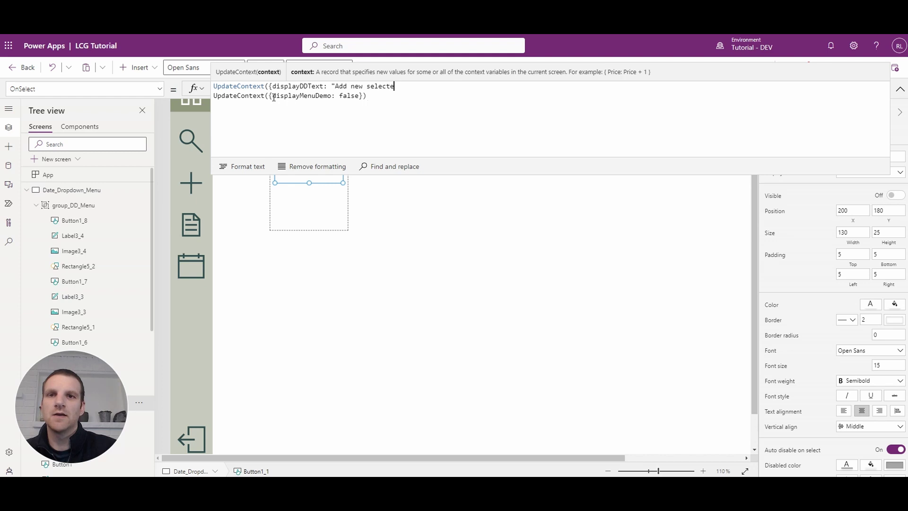
{"action": "type", "text": "\""}
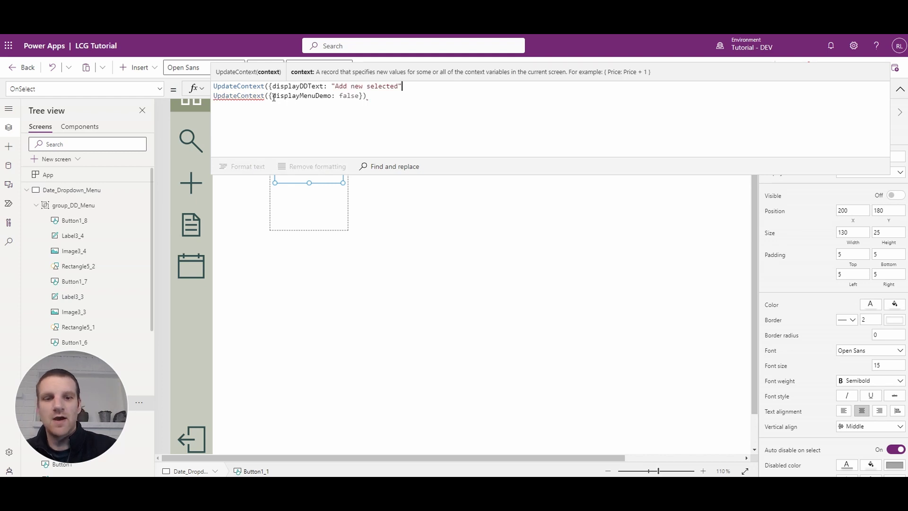
{"action": "type", "text": "})"}
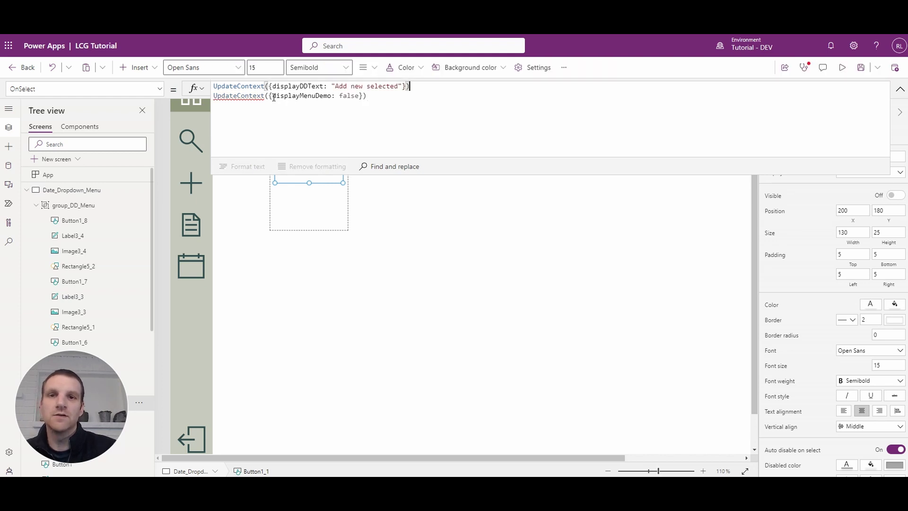
{"action": "type", "text": ";"}
{"action": "left_click", "coordinate": [380, 98]}
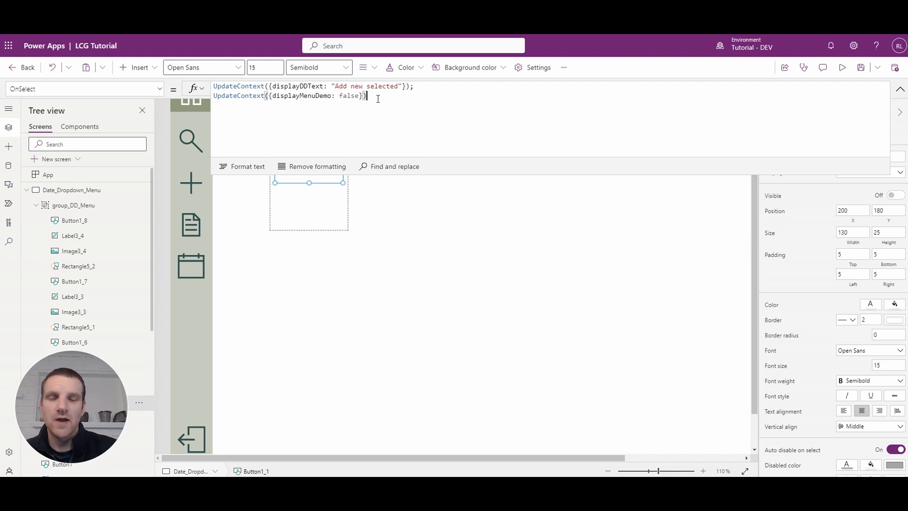
{"action": "type", "text": ";"}
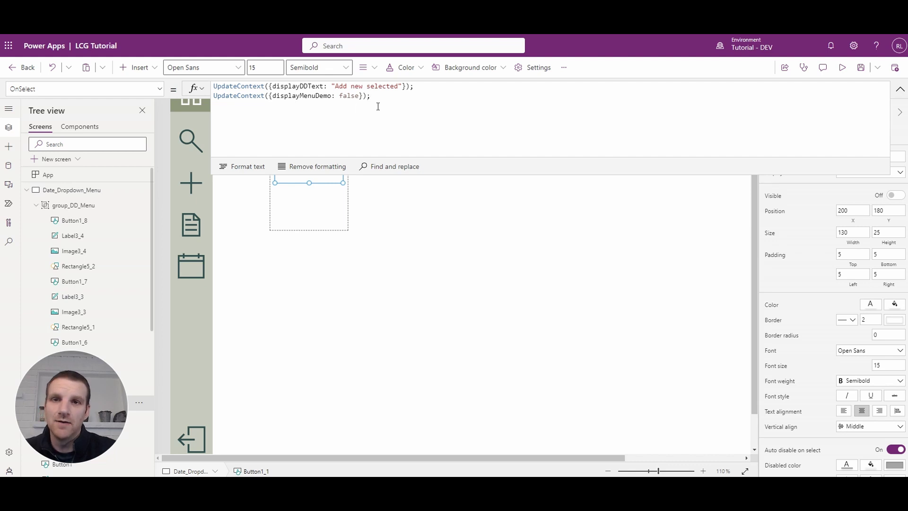
{"action": "left_click_drag", "start_coordinate": [374, 98], "coordinate": [183, 86]}
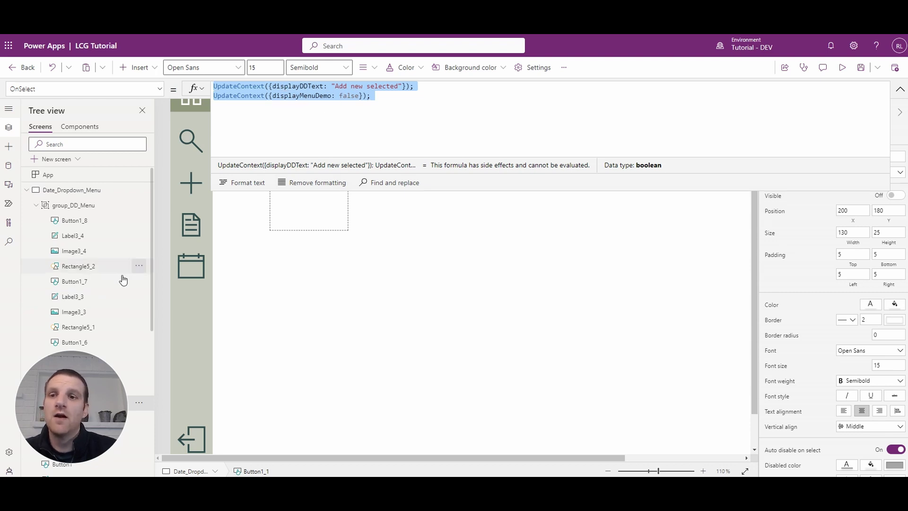
{"action": "scroll", "coordinate": [87, 272], "scroll_direction": "down", "scroll_amount": 5}
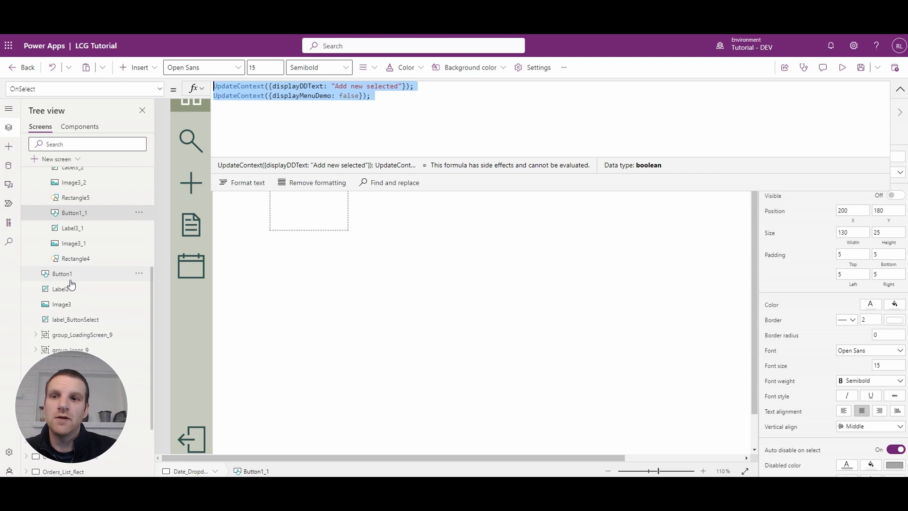
{"action": "mouse_move", "coordinate": [76, 319]}
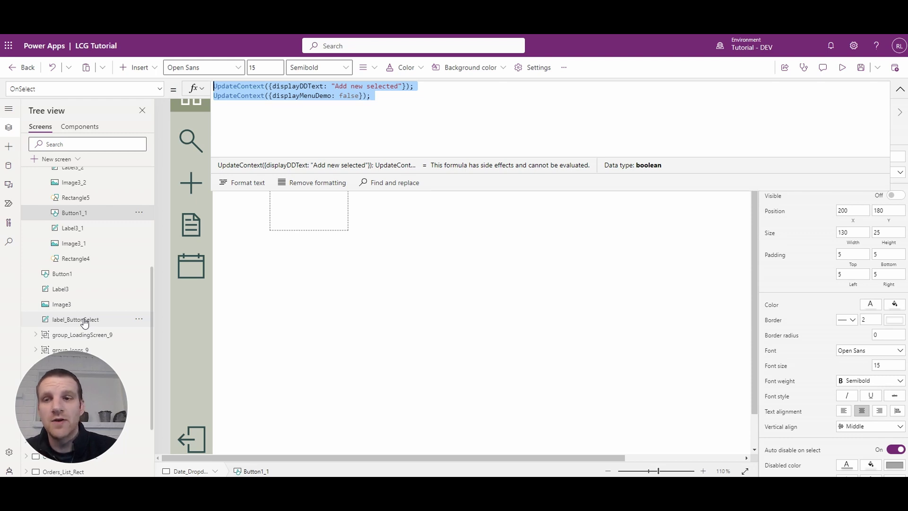
- Clear label_ButtonSelect's stray text and set its Text property to displayDDText
{"action": "left_click", "coordinate": [75, 319]}
{"action": "left_click", "coordinate": [237, 89]}
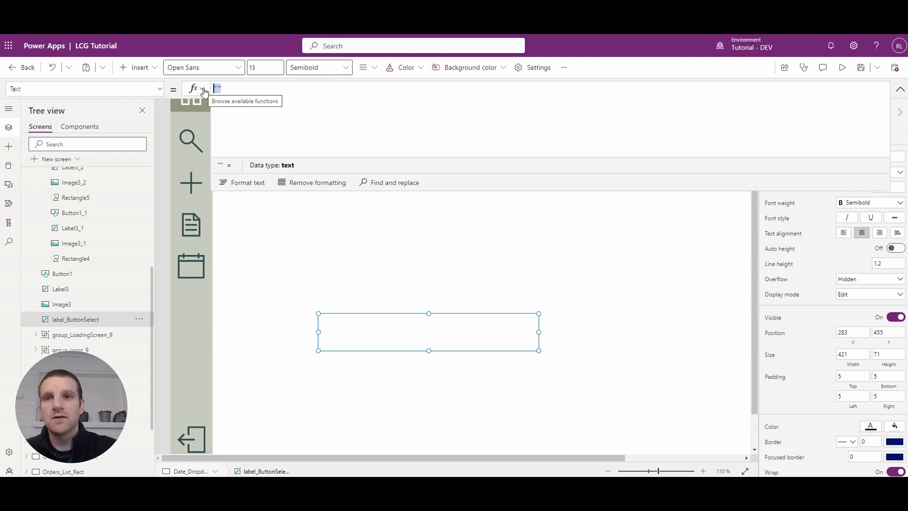
{"action": "type", "text": "d"}
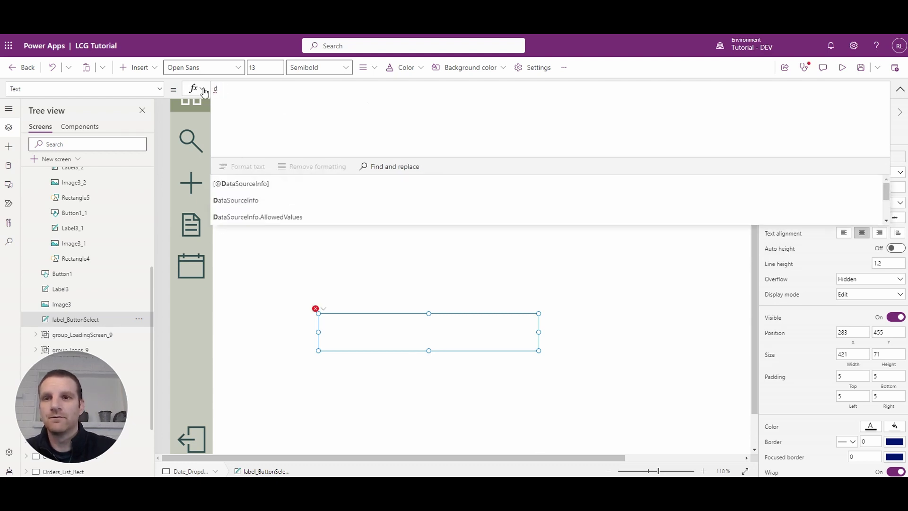
{"action": "key", "text": "BackSpace"}
{"action": "type", "text": "DD"}
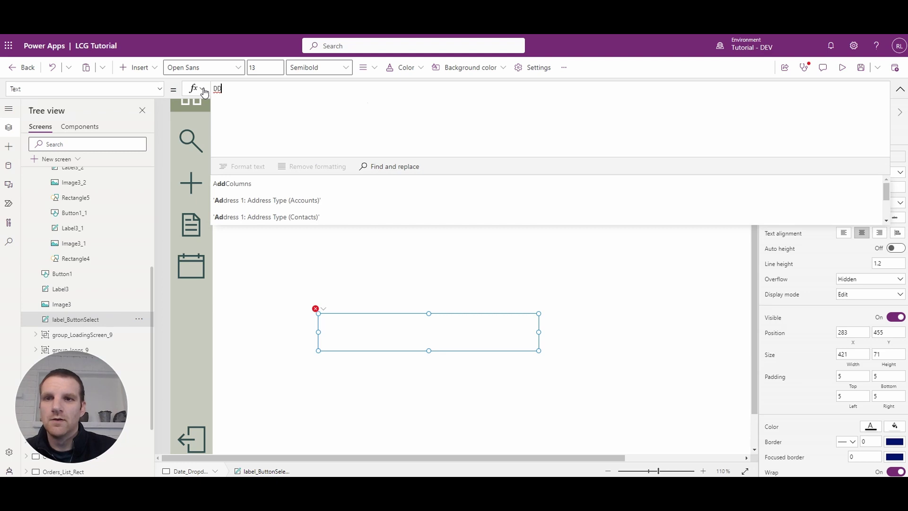
{"action": "key", "text": "BackSpace"}
{"action": "key", "text": "BackSpace"}
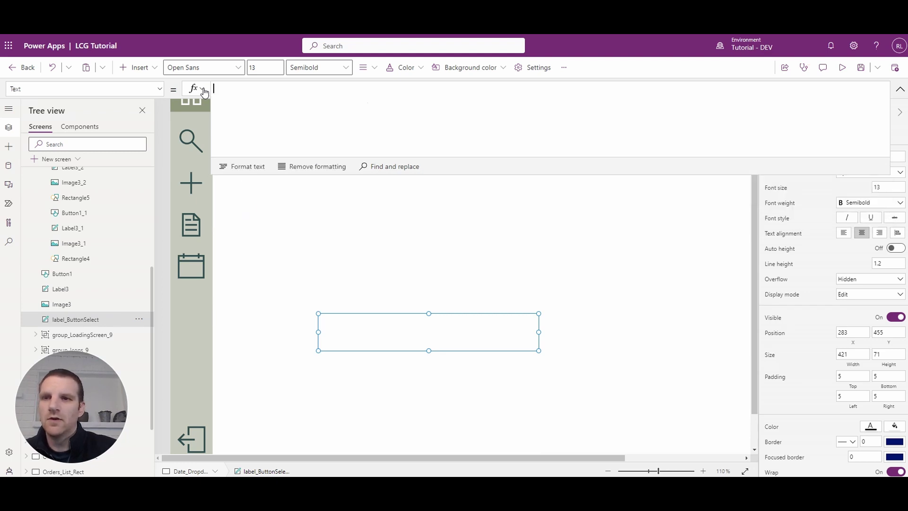
{"action": "scroll", "coordinate": [83, 228], "scroll_direction": "up", "scroll_amount": 6}
{"action": "scroll", "coordinate": [83, 228], "scroll_direction": "up", "scroll_amount": 4}
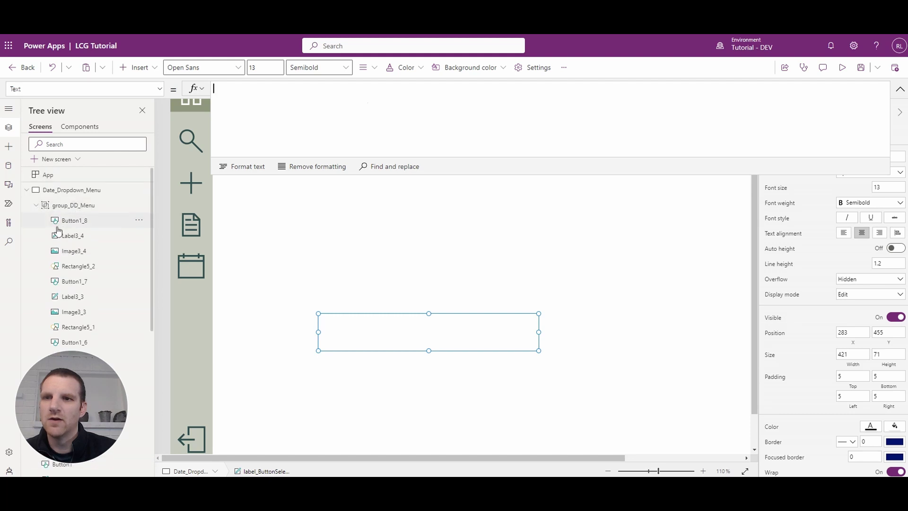
{"action": "scroll", "coordinate": [64, 227], "scroll_direction": "down", "scroll_amount": 5}
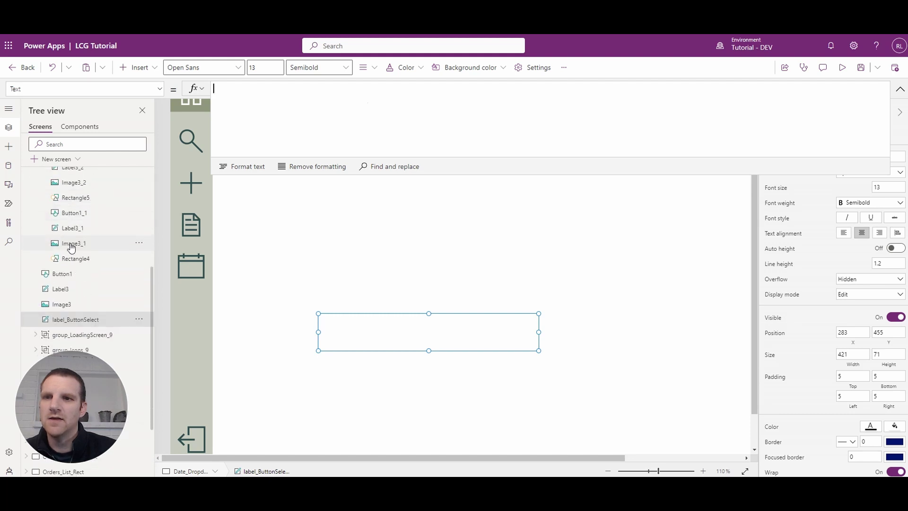
{"action": "left_click", "coordinate": [73, 212]}
{"action": "left_click", "coordinate": [72, 217]}
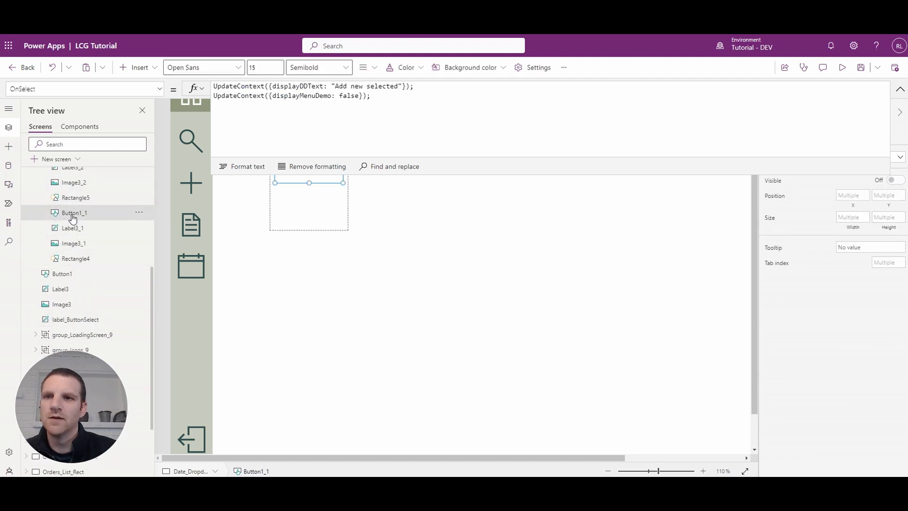
{"action": "scroll", "coordinate": [64, 242], "scroll_direction": "down", "scroll_amount": 3}
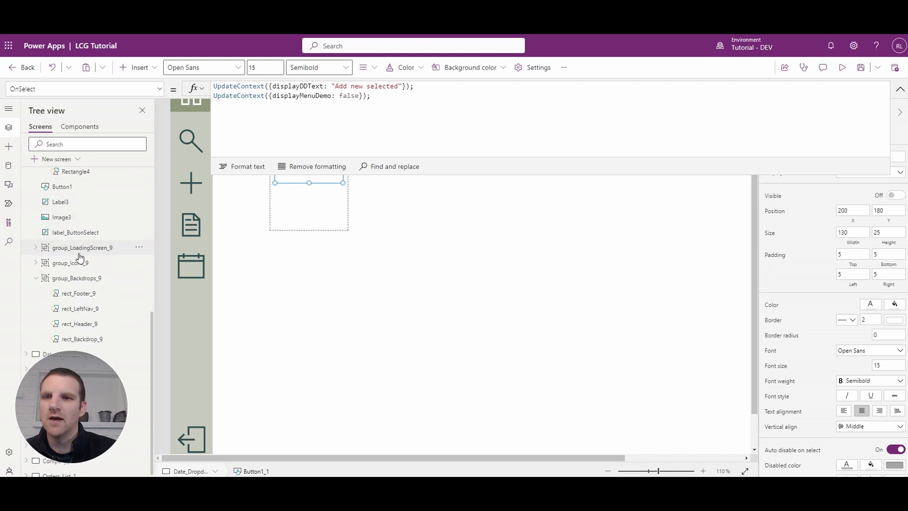
{"action": "scroll", "coordinate": [71, 255], "scroll_direction": "up", "scroll_amount": 1}
{"action": "scroll", "coordinate": [72, 259], "scroll_direction": "down", "scroll_amount": 2}
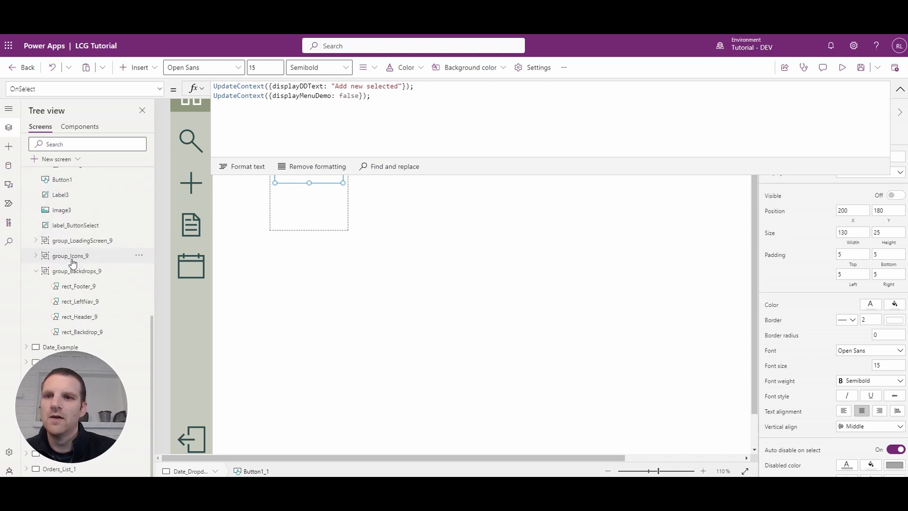
{"action": "left_click", "coordinate": [75, 224]}
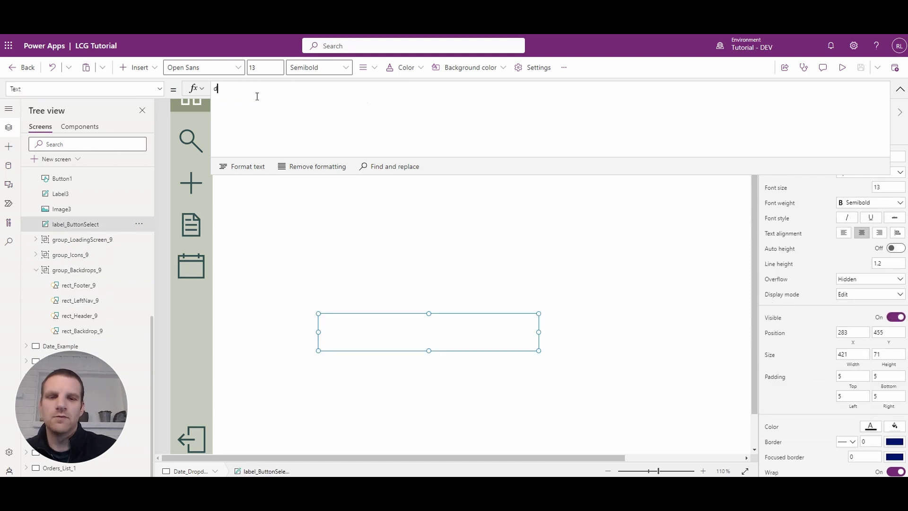
{"action": "type", "text": "displayDDText"}
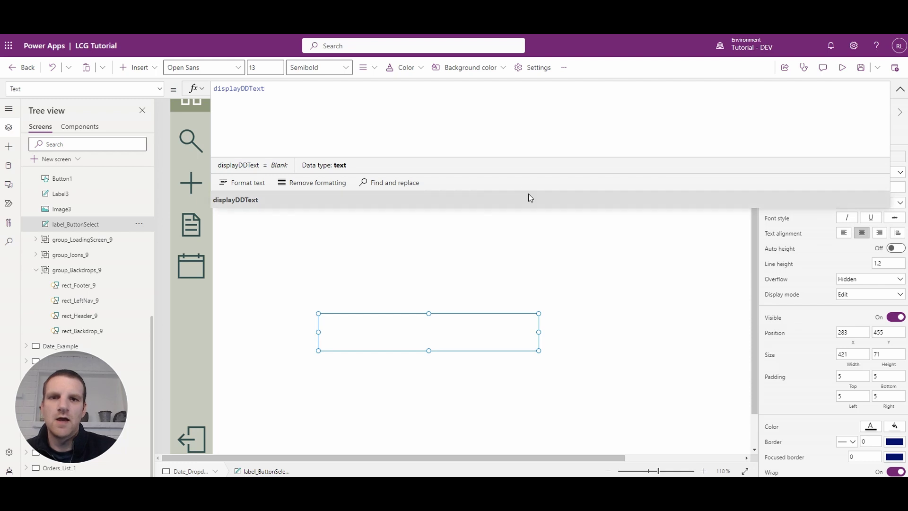
{"action": "left_click_drag", "start_coordinate": [526, 187], "coordinate": [526, 78]}
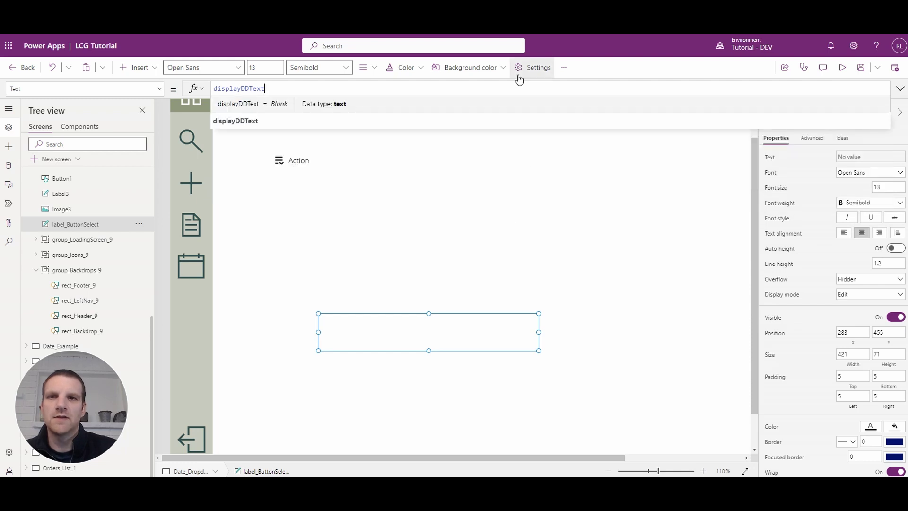
- Choose Add New from the Action menu to show 'Add new selected', then reopen the menu
{"action": "left_click", "coordinate": [381, 188]}
{"action": "left_click", "coordinate": [286, 163], "text": "alt"}
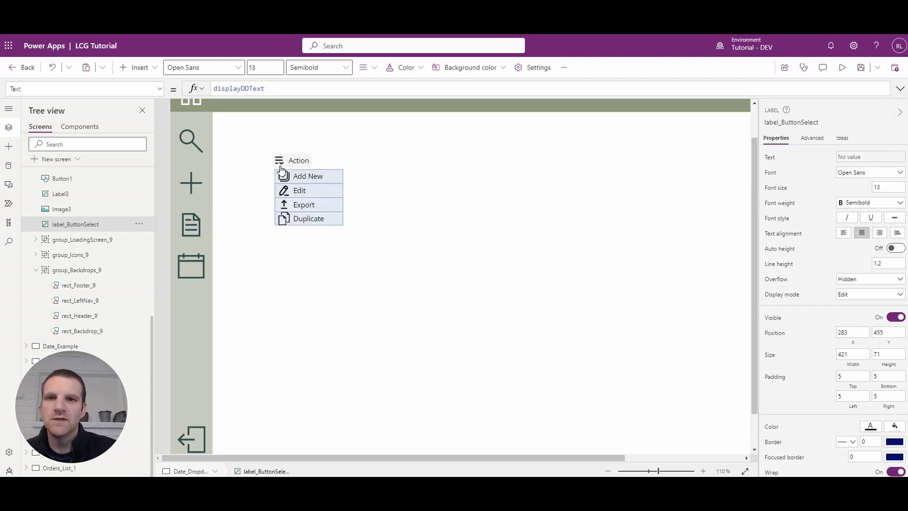
{"action": "left_click", "coordinate": [301, 177], "text": "alt"}
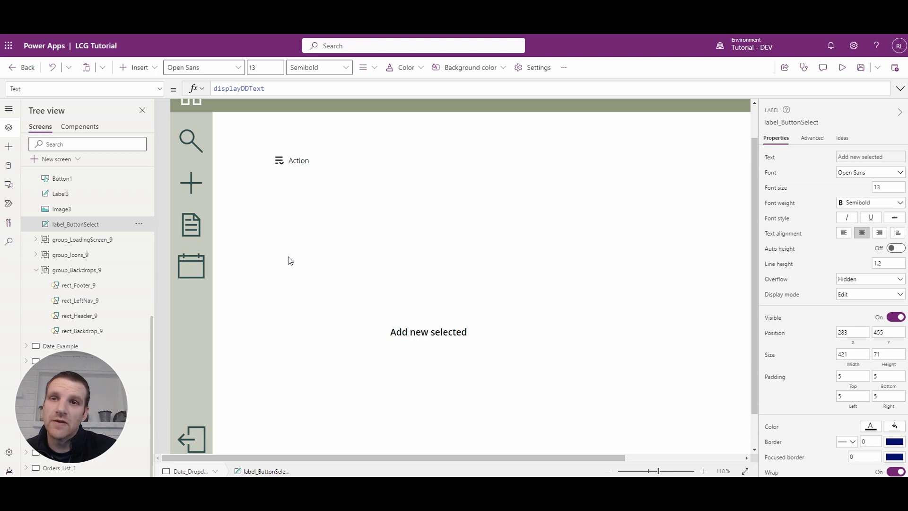
{"action": "left_click", "coordinate": [297, 160]}
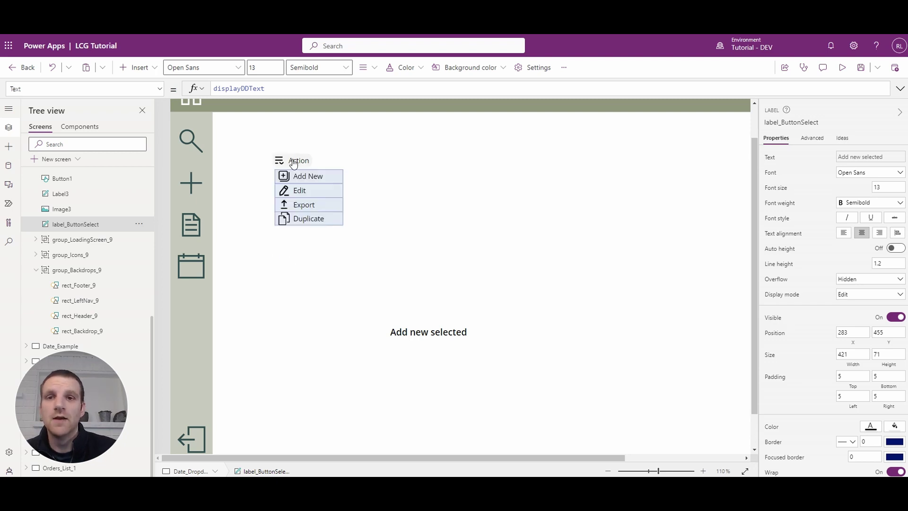
{"action": "left_click", "coordinate": [301, 191]}
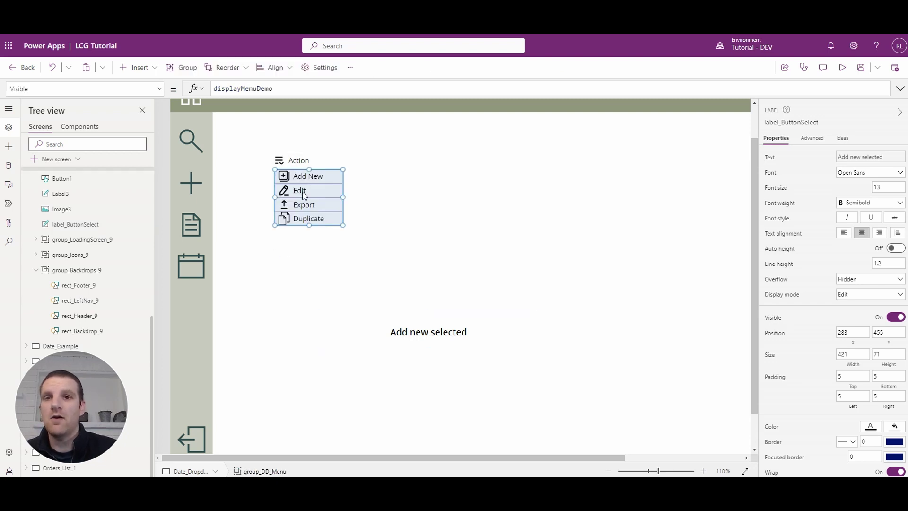
- Give the Edit item an OnSelect setting displayDDText to 'Edit selected' and hiding the menu
{"action": "left_click", "coordinate": [302, 191]}
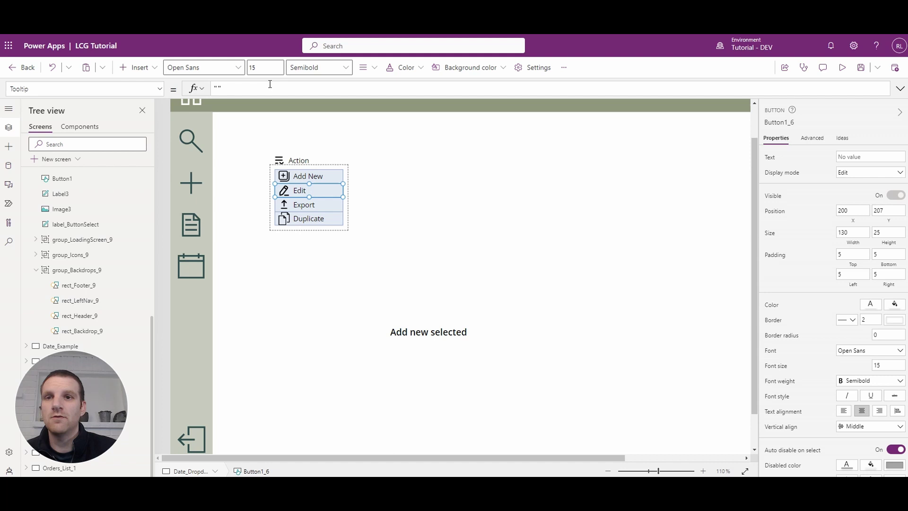
{"action": "left_click", "coordinate": [160, 88]}
{"action": "scroll", "coordinate": [60, 191], "scroll_direction": "up", "scroll_amount": 3}
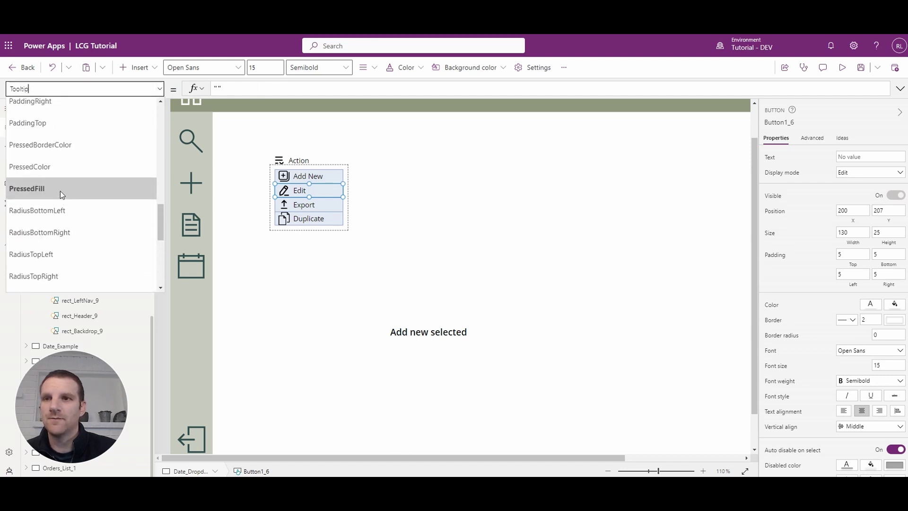
{"action": "scroll", "coordinate": [60, 191], "scroll_direction": "up", "scroll_amount": 2}
{"action": "scroll", "coordinate": [61, 190], "scroll_direction": "up", "scroll_amount": 2}
{"action": "left_click", "coordinate": [37, 181]}
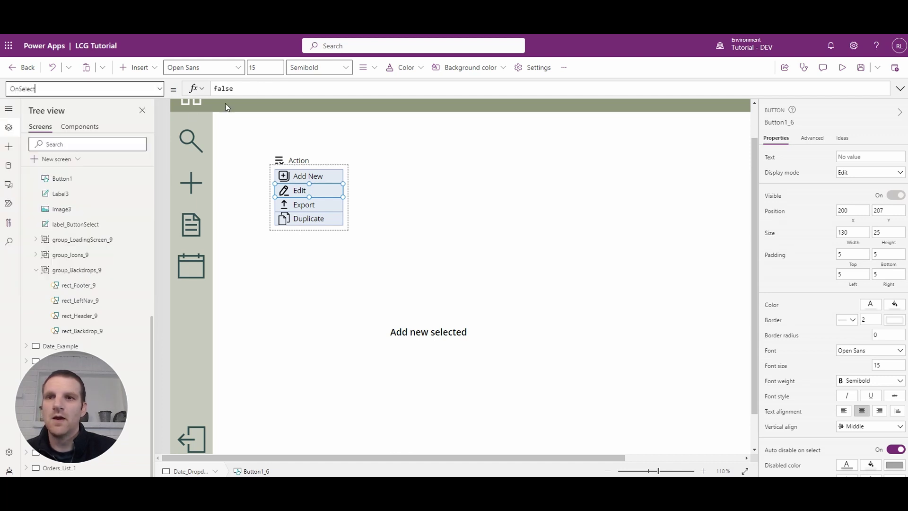
{"action": "double_click", "coordinate": [223, 88]}
{"action": "key", "text": "ctrl+v"}
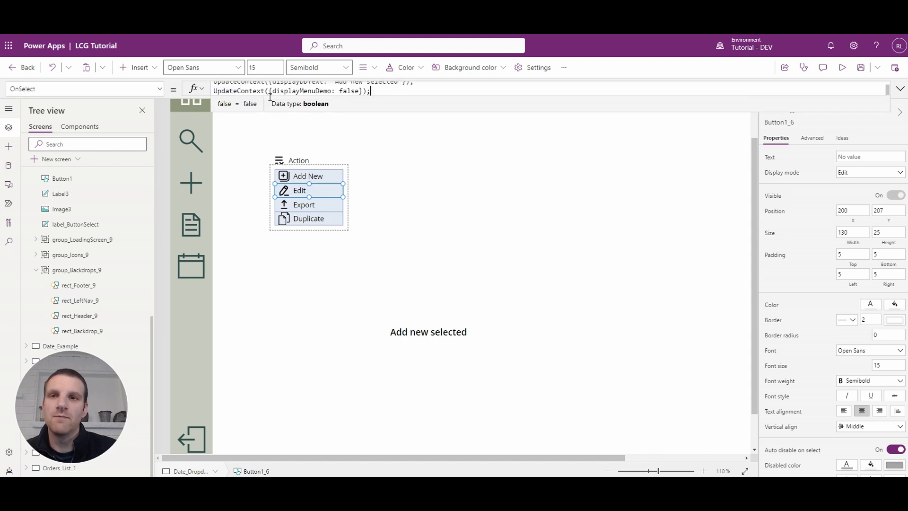
{"action": "left_click_drag", "start_coordinate": [387, 101], "coordinate": [384, 134]}
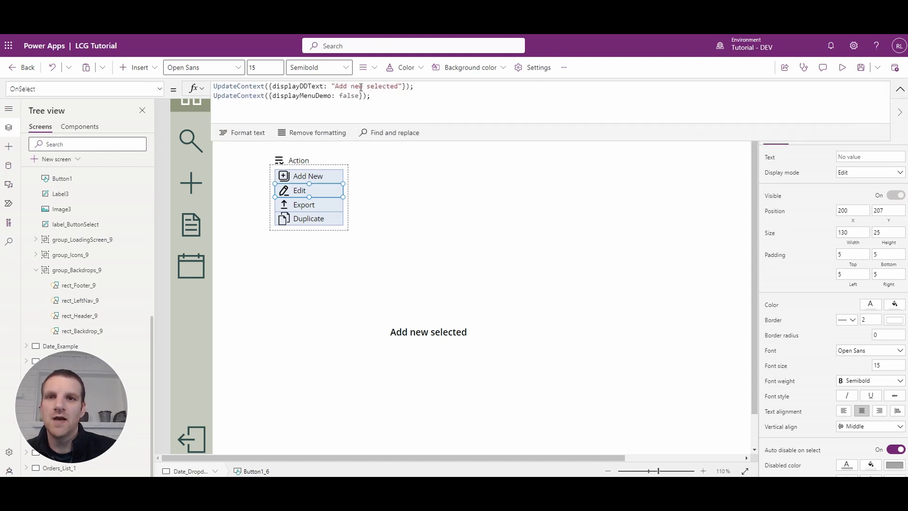
{"action": "left_click_drag", "start_coordinate": [364, 86], "coordinate": [334, 86]}
{"action": "type", "text": "Edit"}
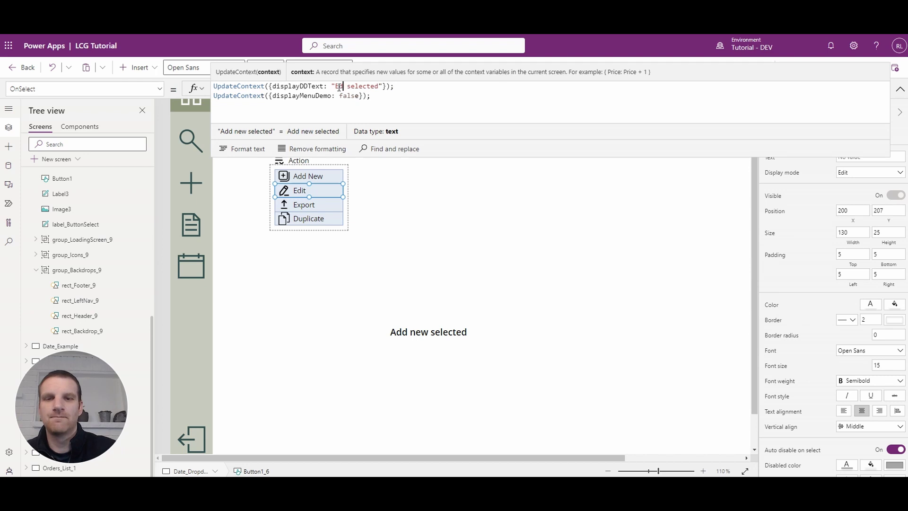
- Give the Export item the same OnSelect formula with 'Export selected'
{"action": "left_click", "coordinate": [302, 207]}
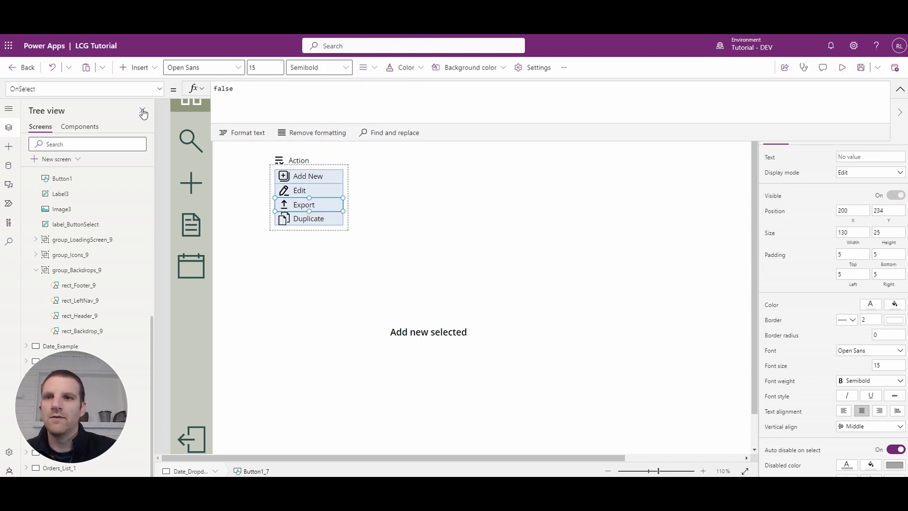
{"action": "double_click", "coordinate": [237, 88]}
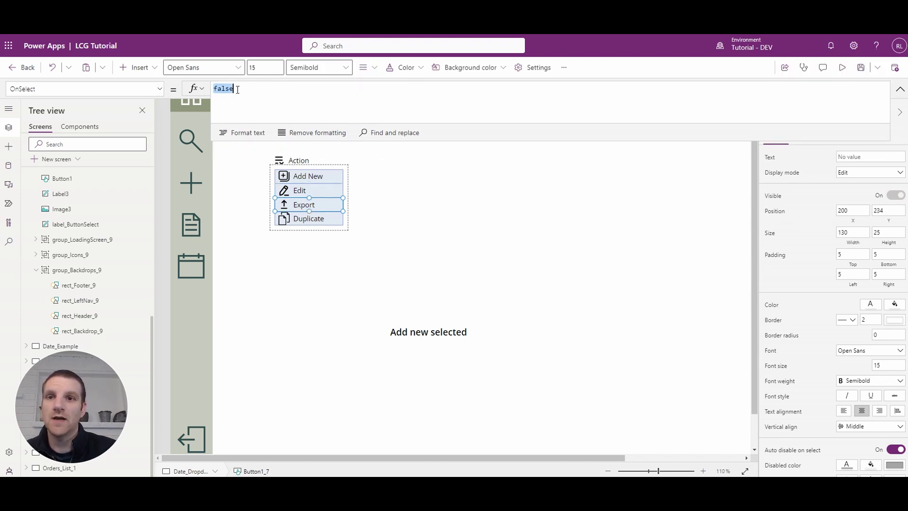
{"action": "type", "text": "UpdateContext({displayDDText: \"Add new selected\"}); UpdateContext({displayMenuDemo: false});"}
{"action": "left_click", "coordinate": [339, 86]}
{"action": "left_click_drag", "start_coordinate": [334, 86], "coordinate": [366, 86]}
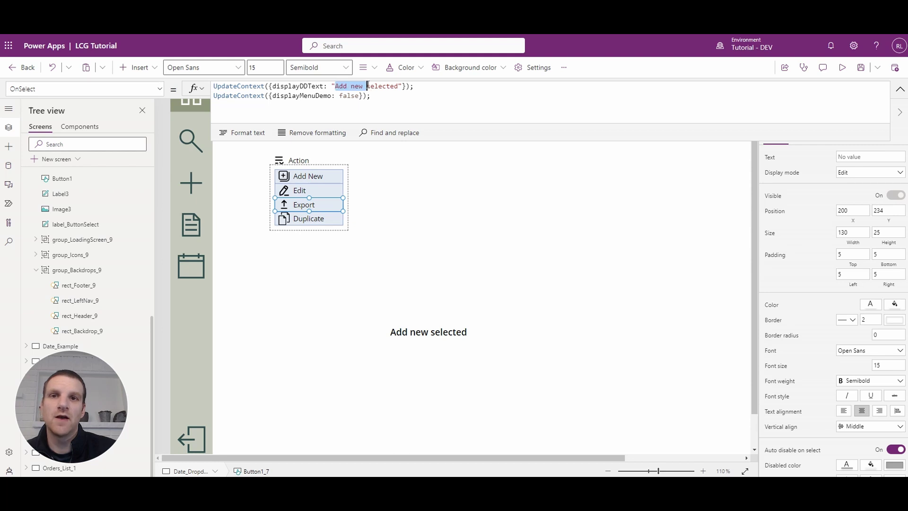
{"action": "type", "text": "Export"}
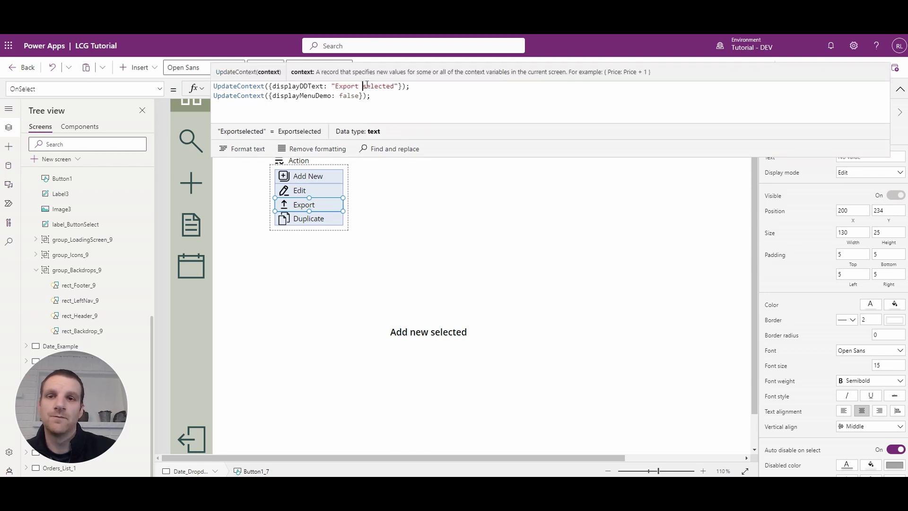
- Paste the formula into the Duplicate item's OnSelect and start changing it to 'Duplicate selected'
{"action": "left_click", "coordinate": [311, 218]}
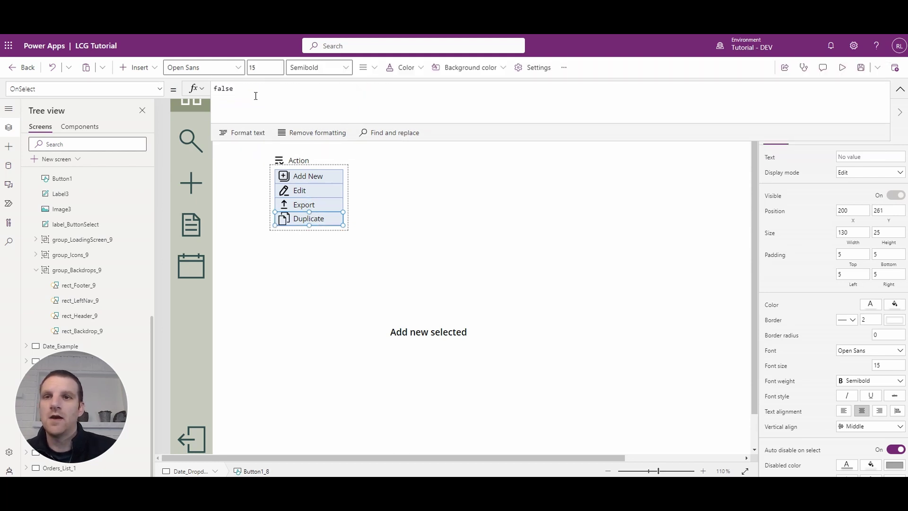
{"action": "double_click", "coordinate": [223, 88]}
{"action": "type", "text": "UpdateContext({displayDDText: \"Add new selected\"}); UpdateContext({displayMenuDemo: false});"}
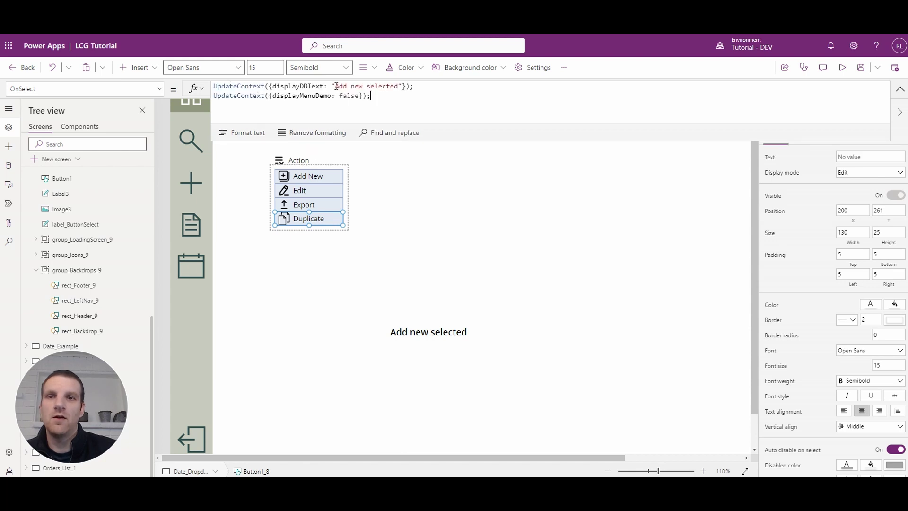
{"action": "left_click_drag", "start_coordinate": [335, 86], "coordinate": [365, 86]}
{"action": "type", "text": "Duplicate"}
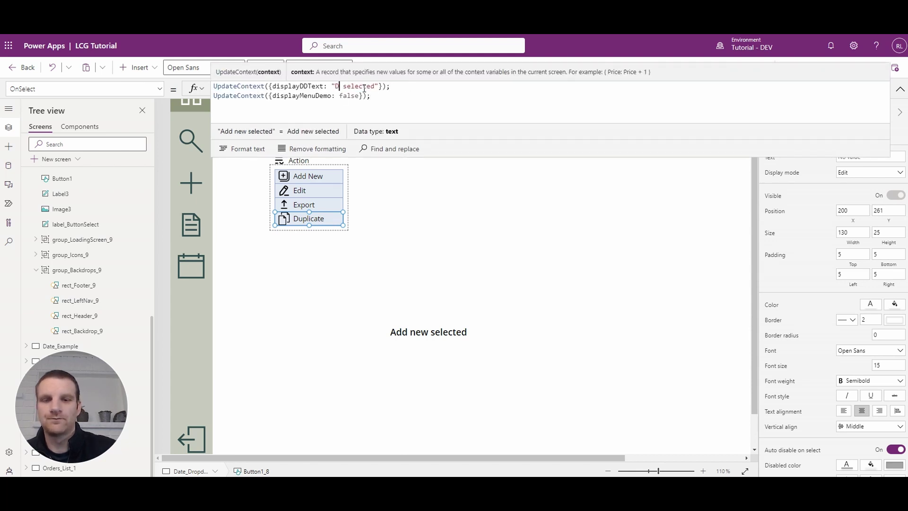
- Preview the app and choose Duplicate, Export, Edit and Add New in turn to check the label
{"action": "left_click", "coordinate": [417, 227]}
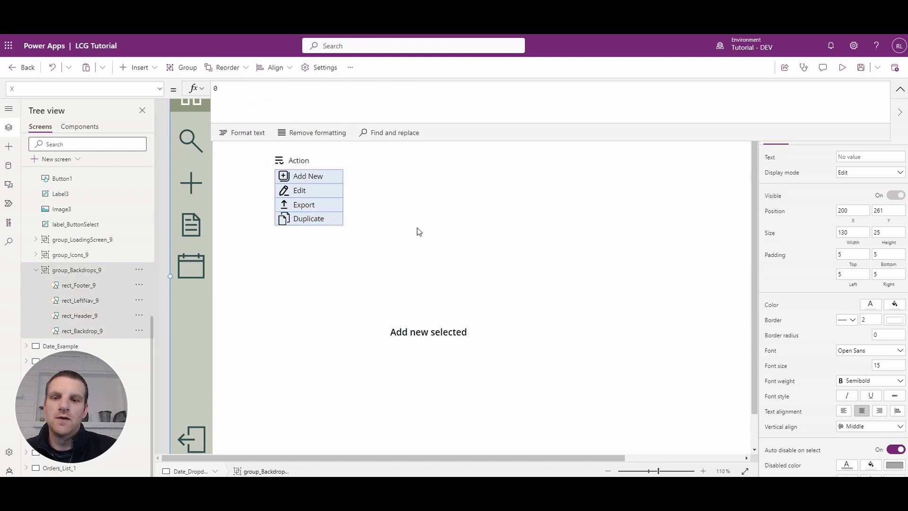
{"action": "left_click", "coordinate": [839, 68]}
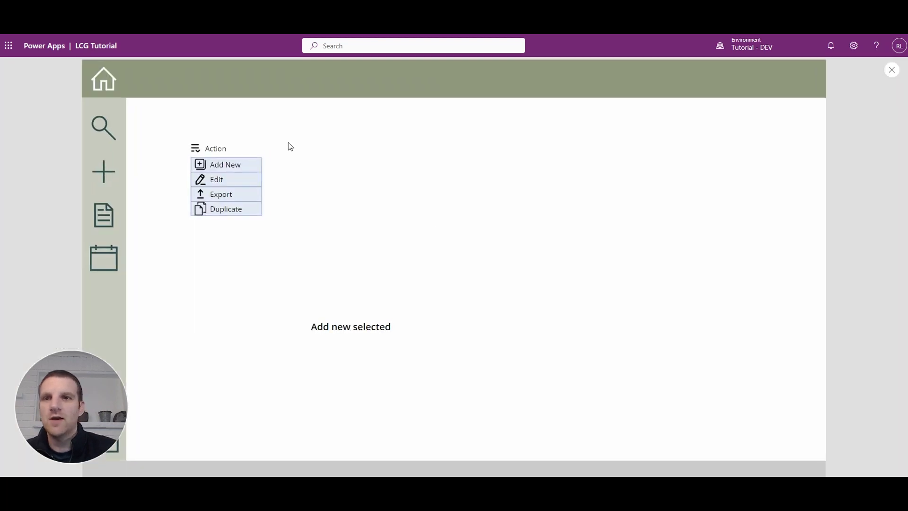
{"action": "left_click", "coordinate": [226, 208]}
{"action": "left_click", "coordinate": [213, 149]}
{"action": "left_click", "coordinate": [214, 197]}
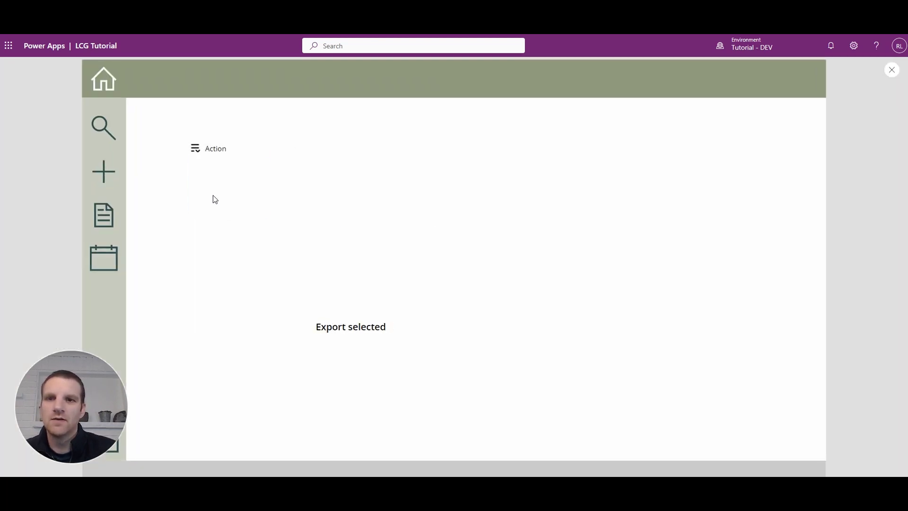
{"action": "left_click", "coordinate": [210, 150]}
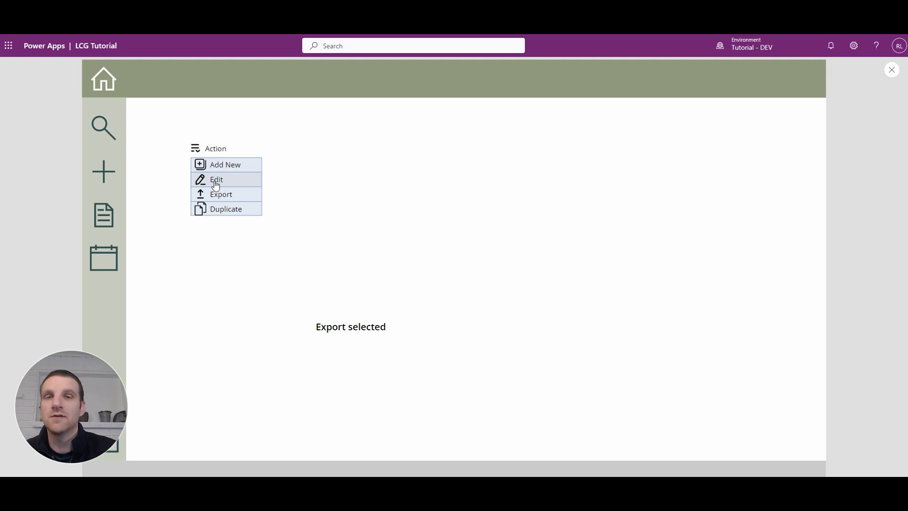
{"action": "left_click", "coordinate": [215, 182]}
{"action": "left_click", "coordinate": [210, 149]}
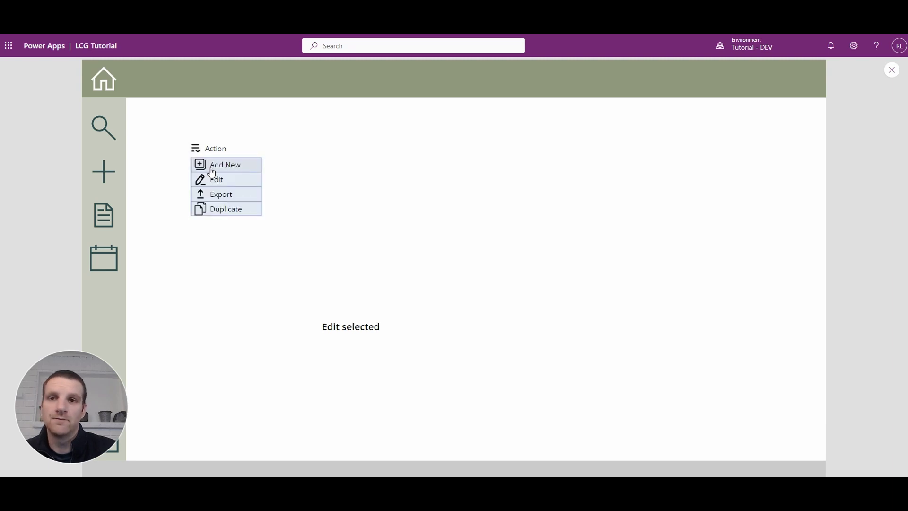
{"action": "left_click", "coordinate": [219, 165]}
{"action": "left_click", "coordinate": [212, 149]}
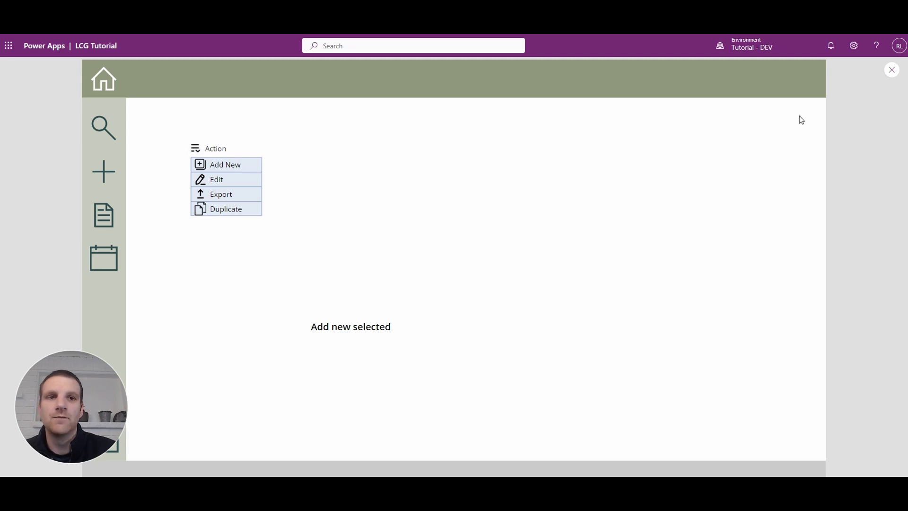
- Exit preview and start wrapping the Action button's OnSelect in If(displayMenuDemo, ...)
{"action": "left_click", "coordinate": [892, 73]}
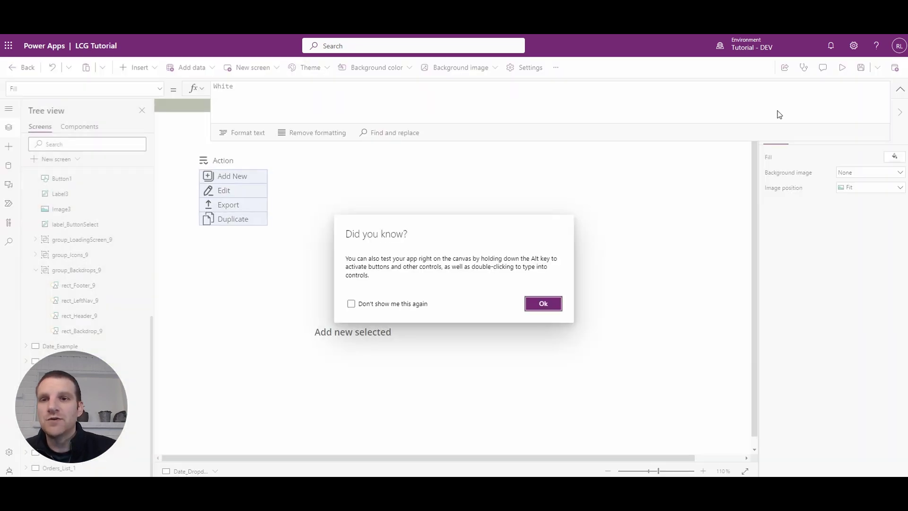
{"action": "left_click", "coordinate": [543, 305]}
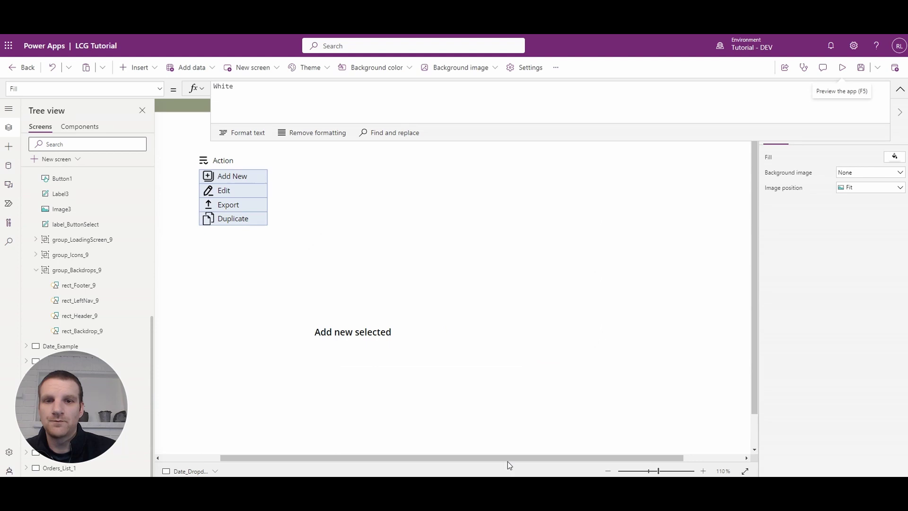
{"action": "left_click_drag", "start_coordinate": [507, 461], "coordinate": [438, 460]}
{"action": "left_click", "coordinate": [294, 162]}
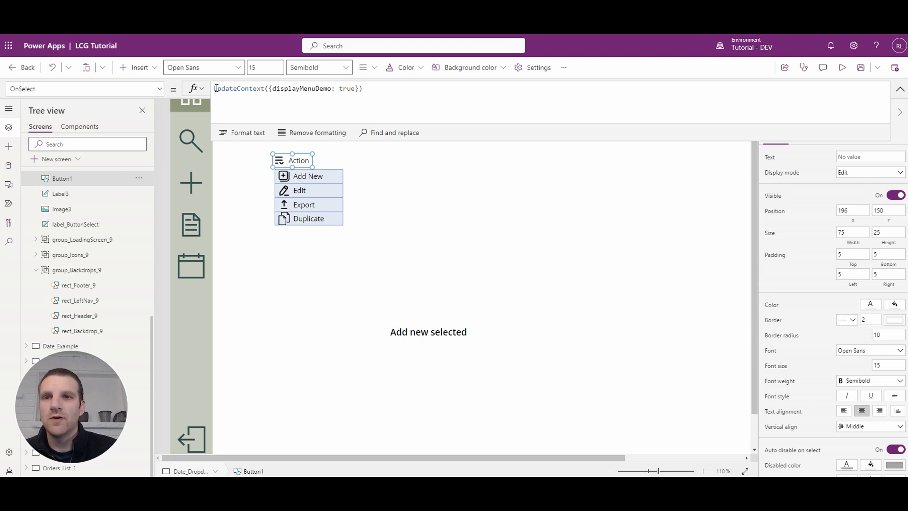
{"action": "key", "text": "Return"}
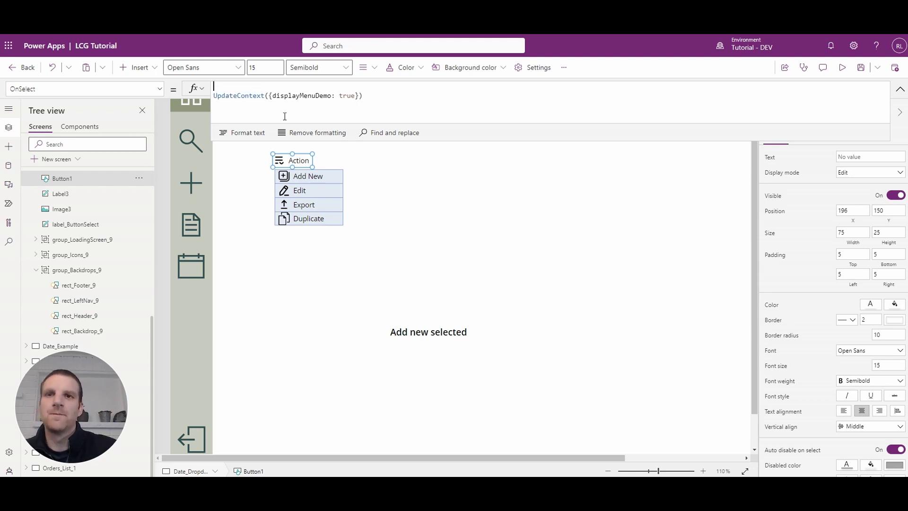
{"action": "type", "text": "If(displa"}
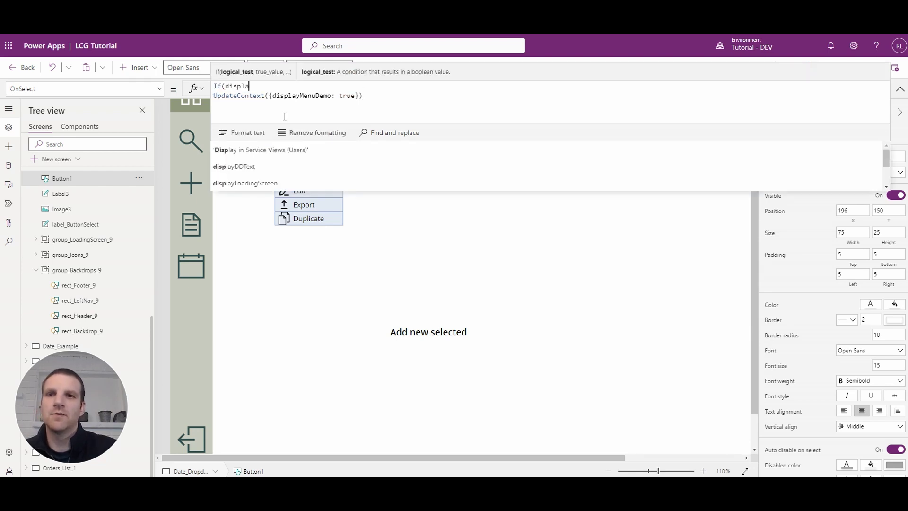
{"action": "type", "text": "yMenuDemo"}
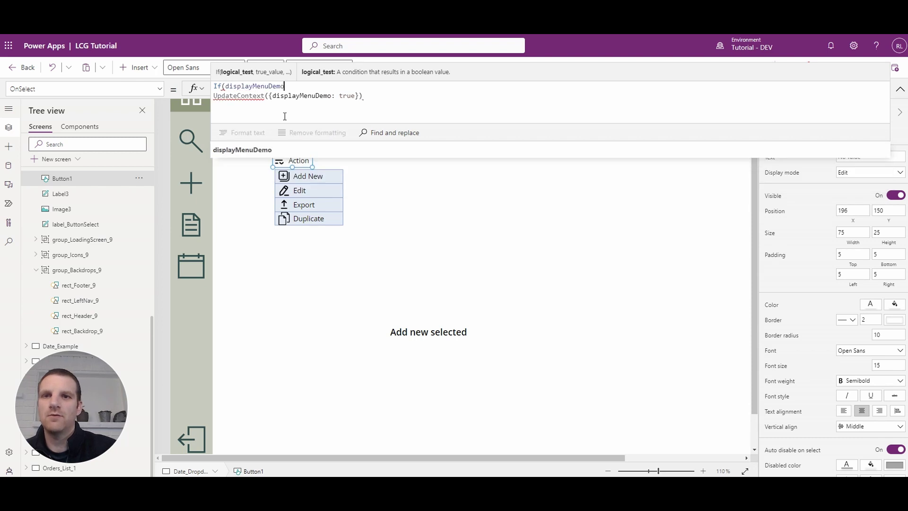
{"action": "type", "text": ",!"}
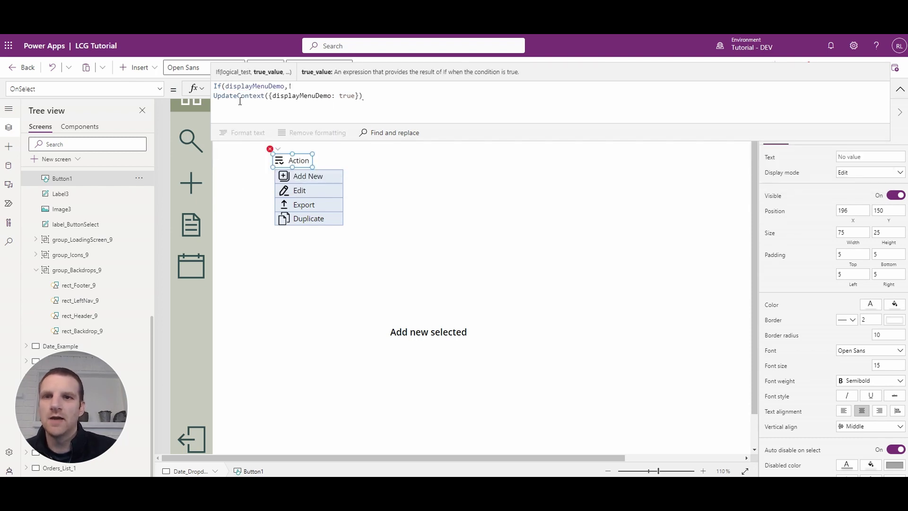
{"action": "left_click", "coordinate": [212, 95]}
{"action": "key", "text": "Tab"}
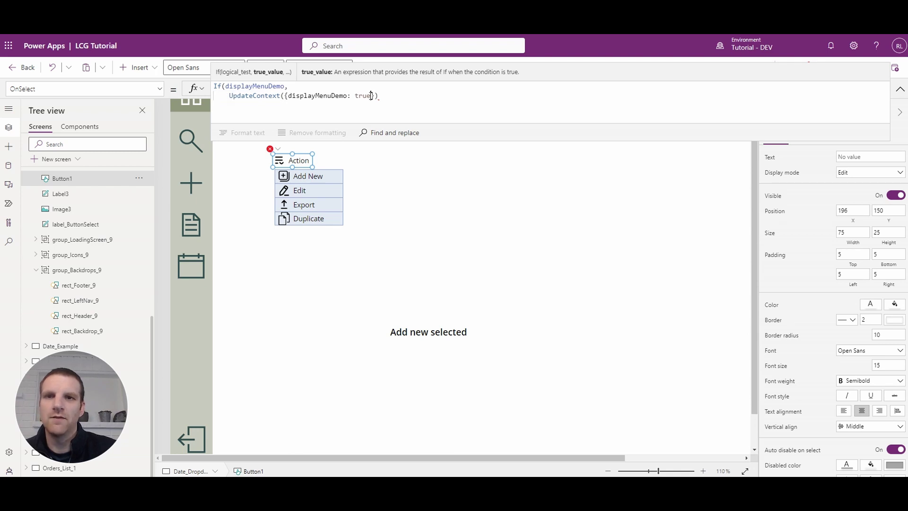
- Add the false and true UpdateContext branches for displayMenuDemo and close the If
{"action": "double_click", "coordinate": [363, 96]}
{"action": "type", "text": "false"}
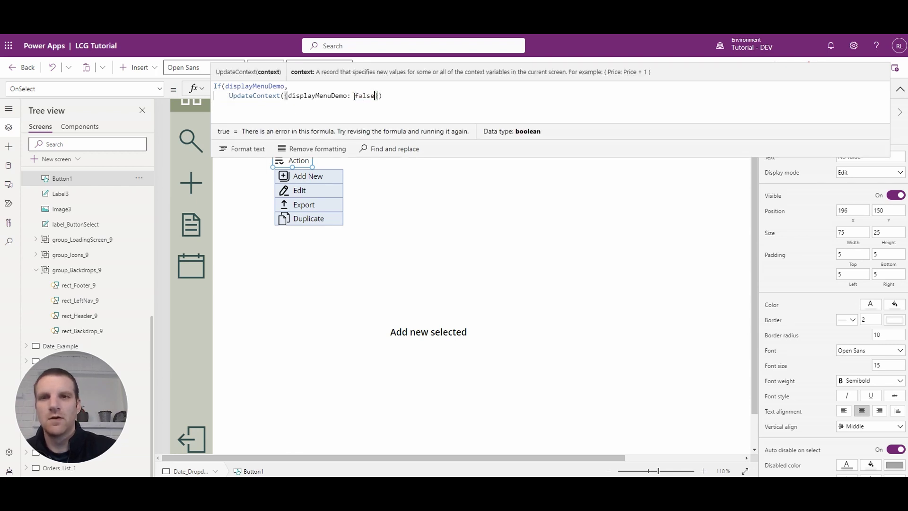
{"action": "left_click_drag", "start_coordinate": [384, 96], "coordinate": [229, 97]}
{"action": "key", "text": "ctrl+c"}
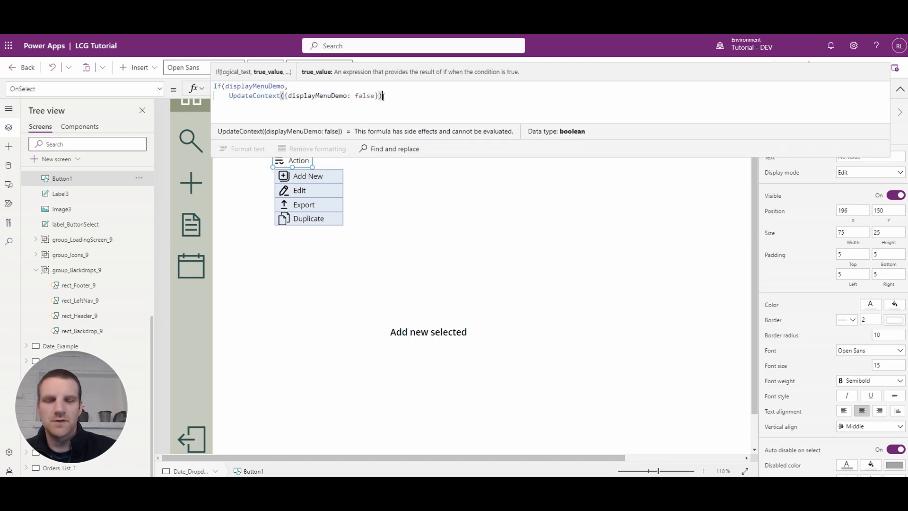
{"action": "left_click", "coordinate": [383, 96]}
{"action": "type", "text": ","}
{"action": "key", "text": "Return"}
{"action": "key", "text": "ctrl+v"}
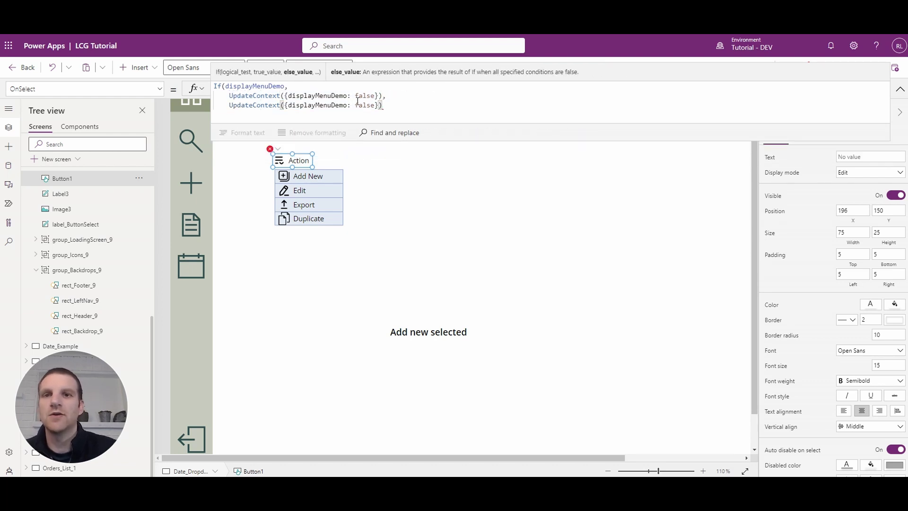
{"action": "double_click", "coordinate": [362, 105]}
{"action": "type", "text": "tru"}
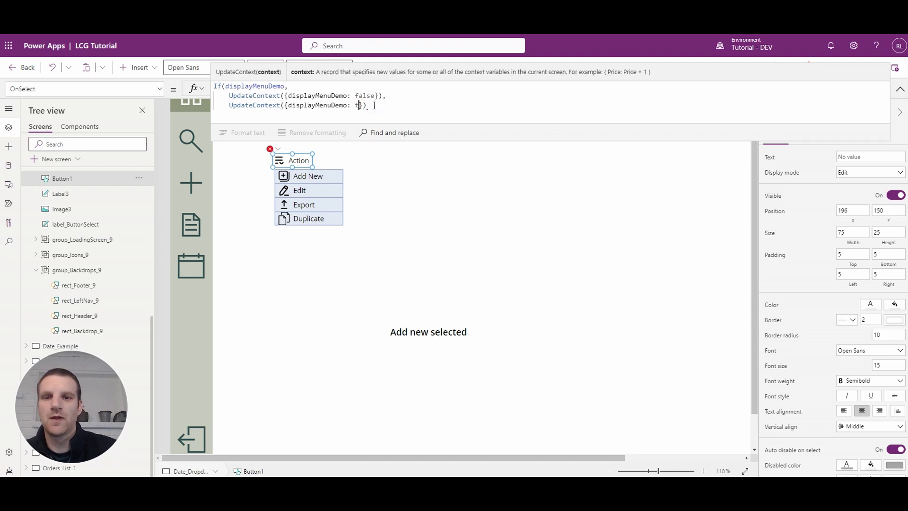
{"action": "type", "text": "e"}
{"action": "left_click", "coordinate": [396, 107]}
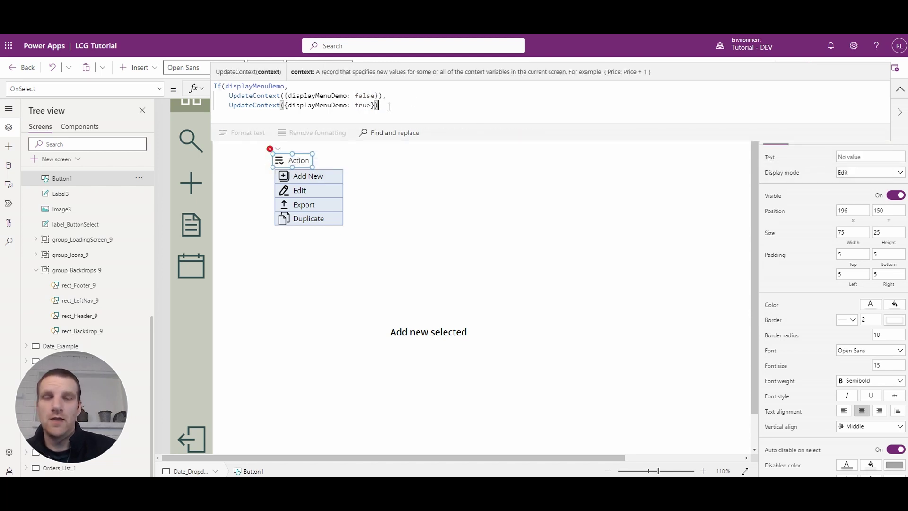
{"action": "key", "text": "Return"}
{"action": "type", "text": ")"}
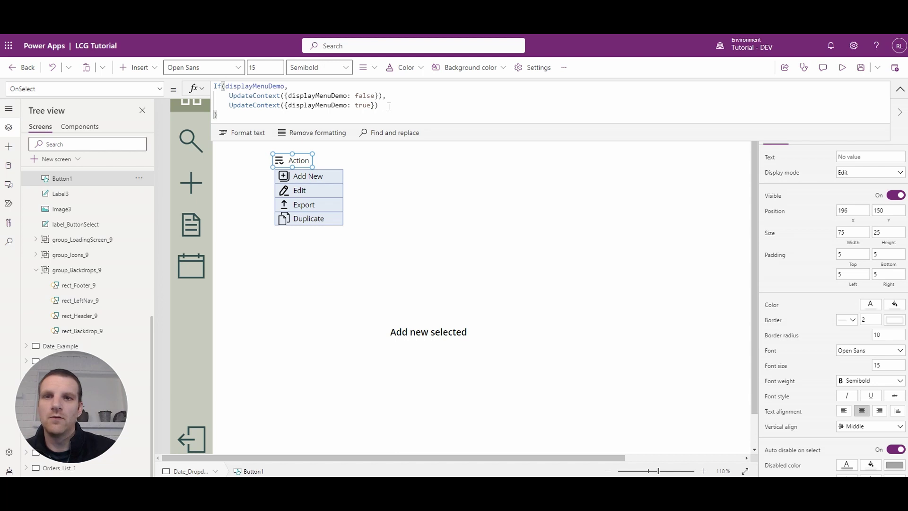
- Run the app and click the Action button three times to toggle its menu
{"action": "left_click", "coordinate": [843, 67]}
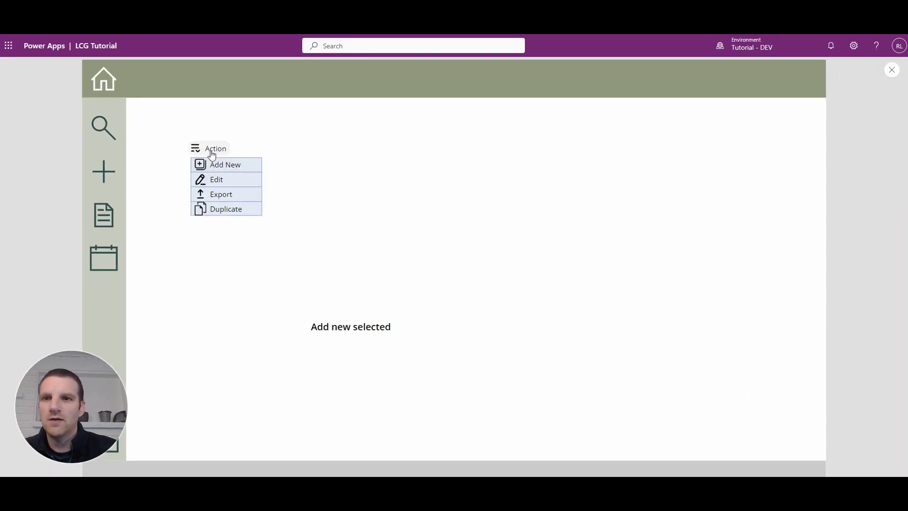
{"action": "left_click", "coordinate": [211, 150]}
{"action": "left_click", "coordinate": [210, 150]}
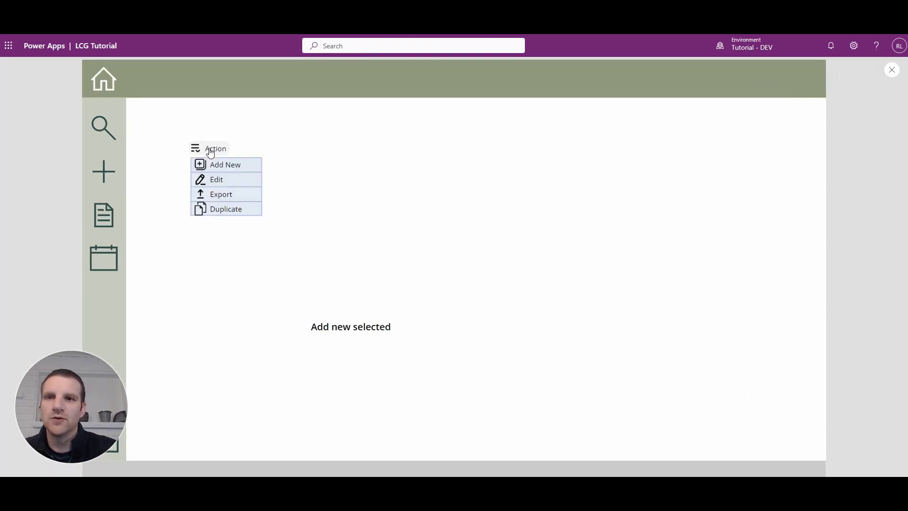
{"action": "left_click", "coordinate": [211, 150]}
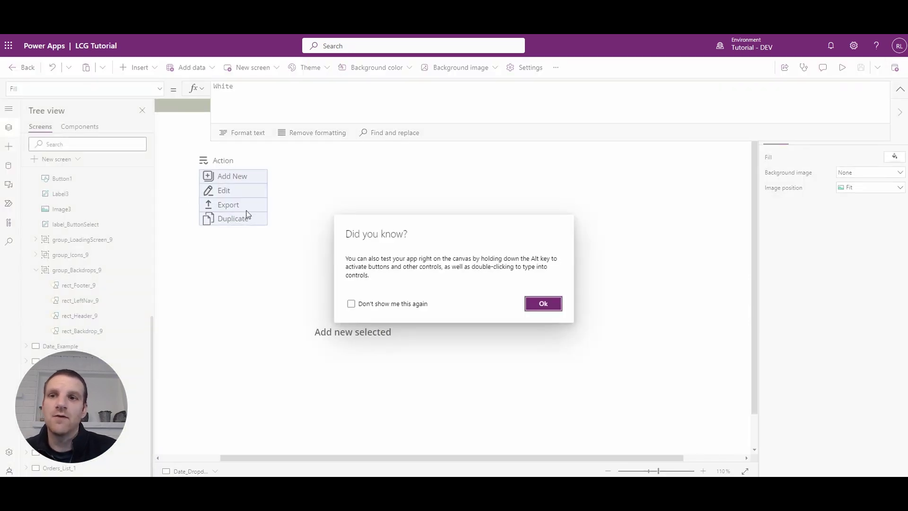
- Switch to the Date_Example screen, run it, and open the first and rounded-corner Action menus
{"action": "left_click", "coordinate": [544, 304]}
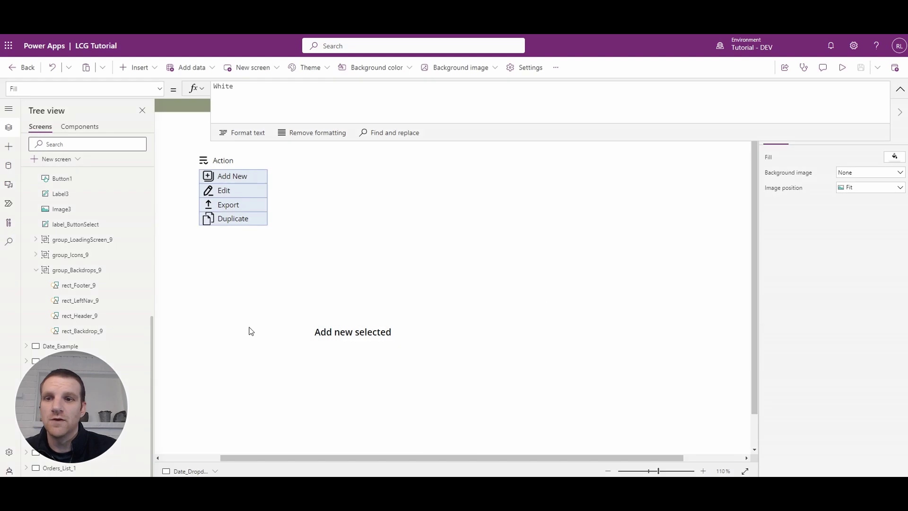
{"action": "scroll", "coordinate": [85, 270], "scroll_direction": "up", "scroll_amount": 3}
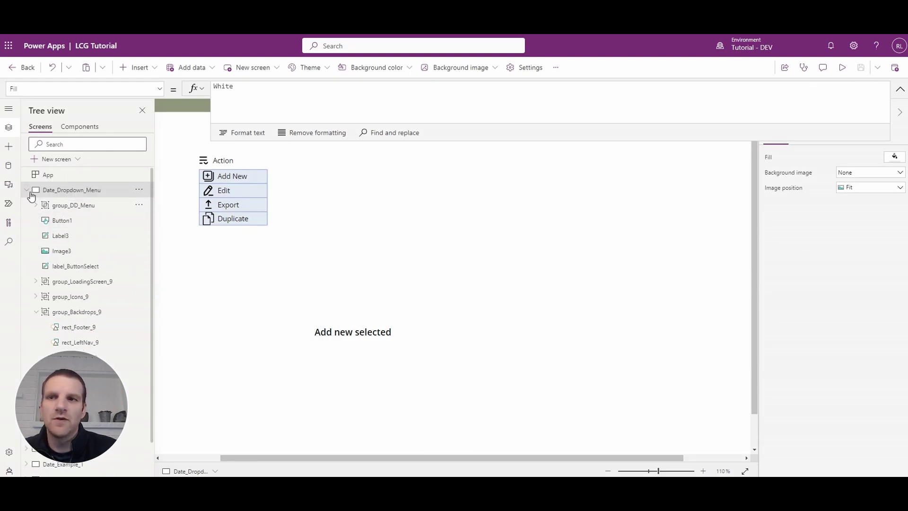
{"action": "left_click", "coordinate": [26, 190]}
{"action": "left_click", "coordinate": [60, 205]}
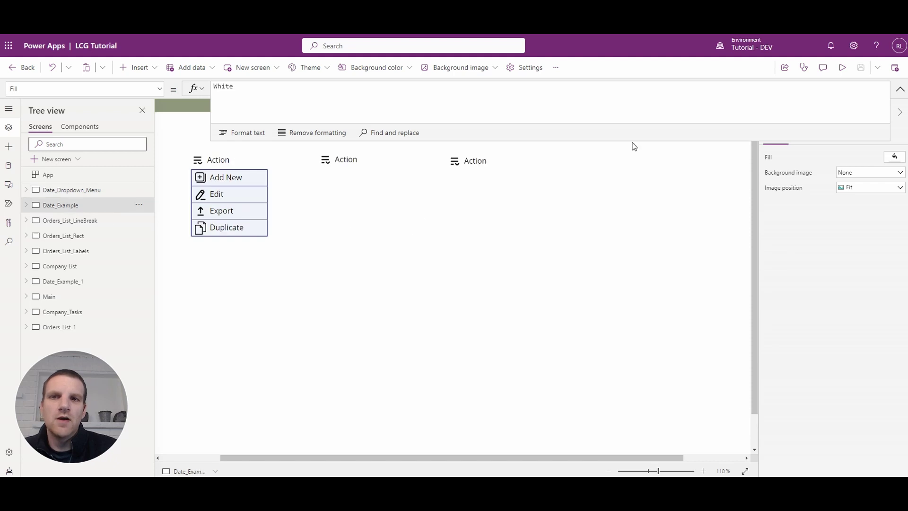
{"action": "left_click", "coordinate": [842, 68]}
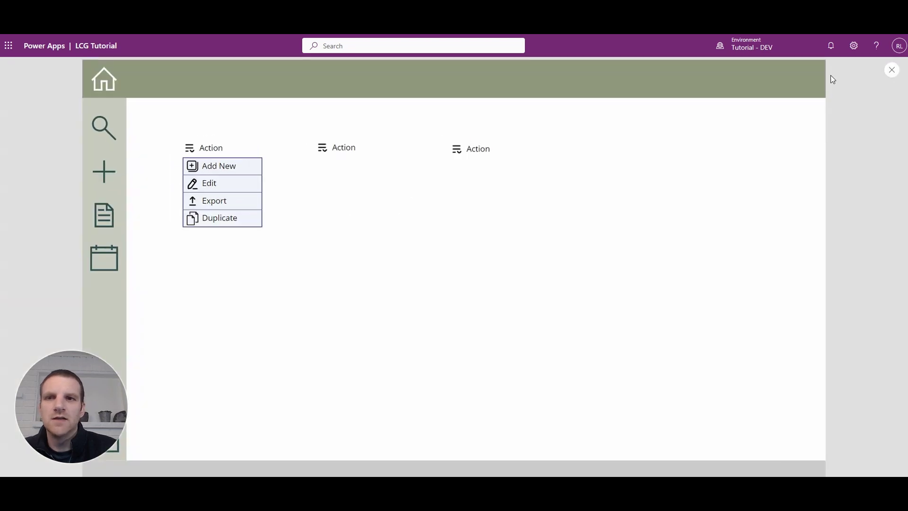
{"action": "left_click", "coordinate": [207, 152]}
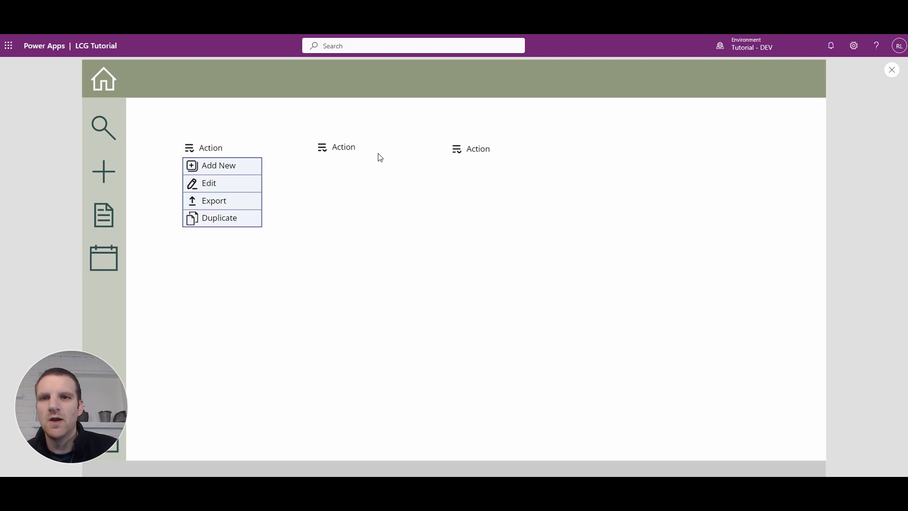
{"action": "left_click", "coordinate": [327, 149]}
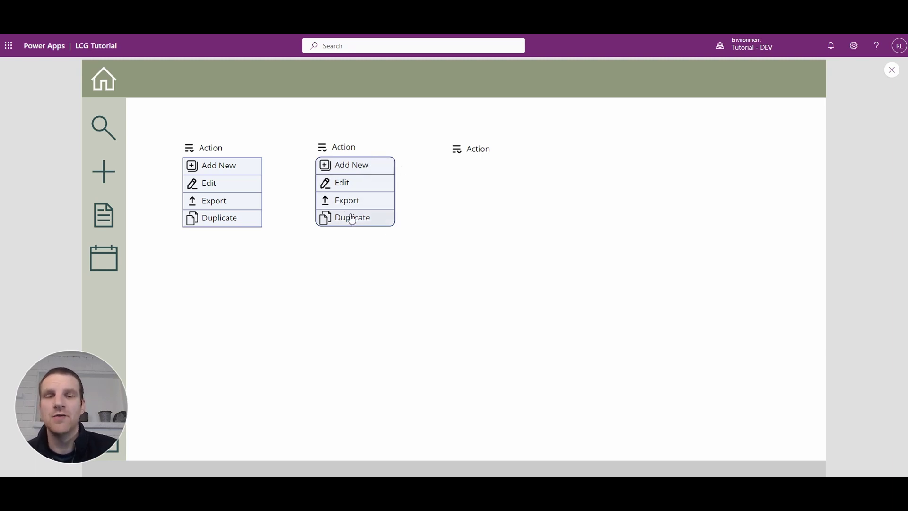
- Stop the preview and select button_Backdrop_Menu2 in the second menu group
{"action": "left_click", "coordinate": [893, 73]}
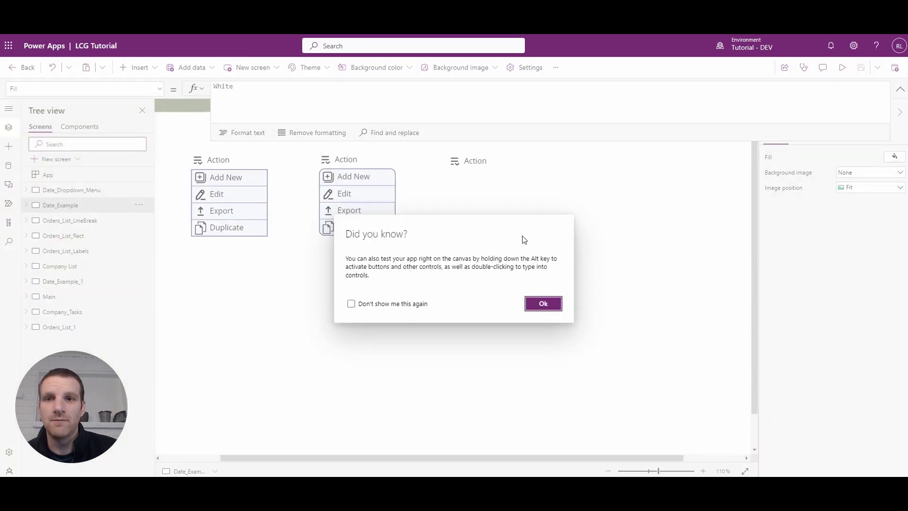
{"action": "left_click", "coordinate": [544, 304]}
{"action": "left_click", "coordinate": [380, 213]}
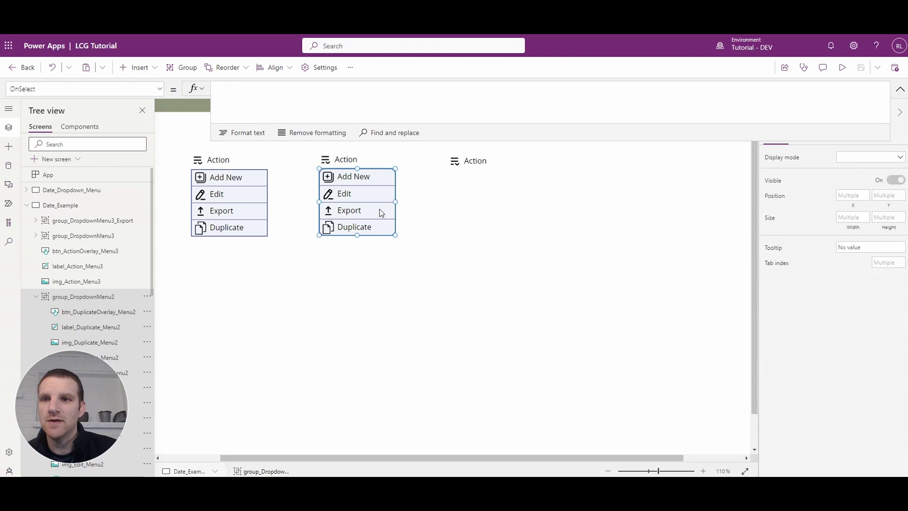
{"action": "scroll", "coordinate": [92, 245], "scroll_direction": "down", "scroll_amount": 3}
{"action": "scroll", "coordinate": [92, 245], "scroll_direction": "down", "scroll_amount": 3}
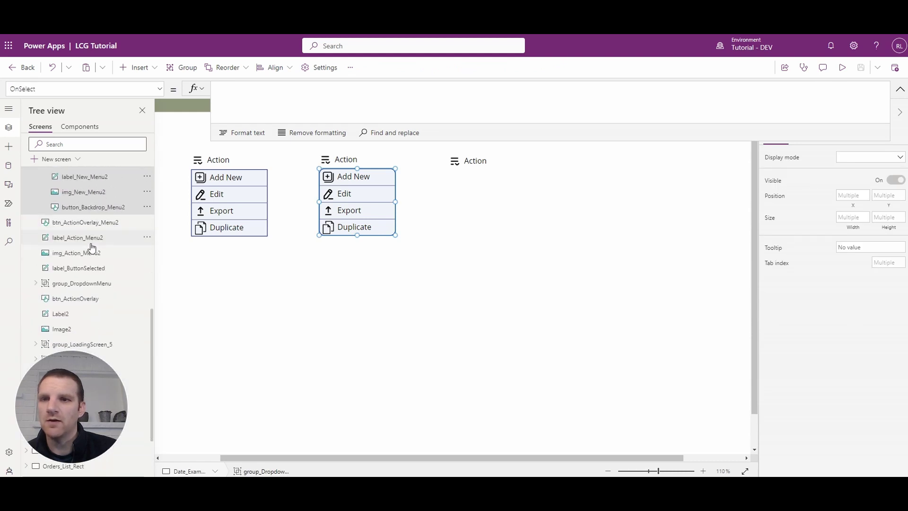
{"action": "left_click", "coordinate": [87, 207]}
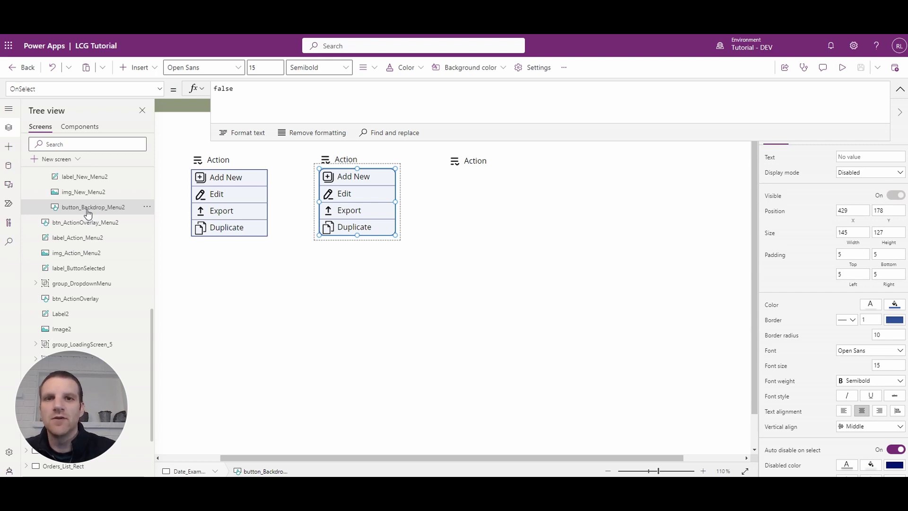
- In preview, open, close and reopen the third Action menu's Export fly-out (PDF, Excel, Word)
{"action": "left_click", "coordinate": [843, 69]}
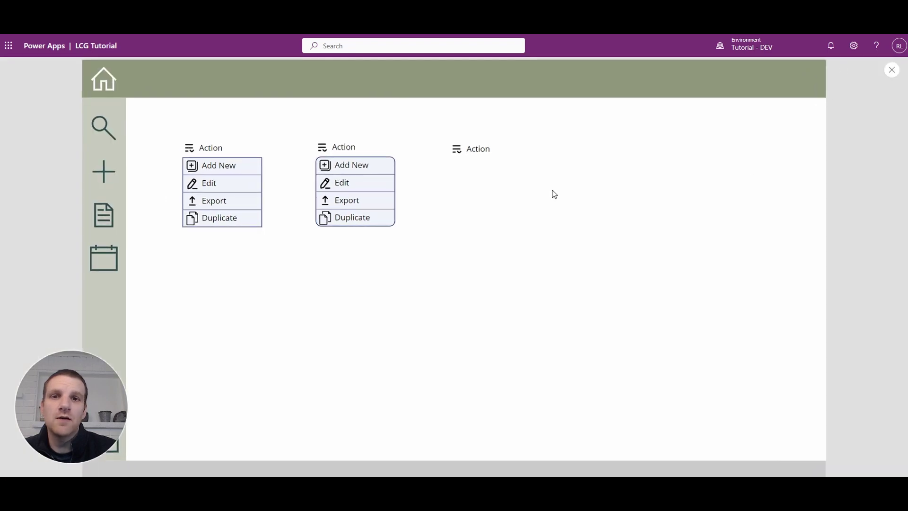
{"action": "left_click", "coordinate": [465, 151]}
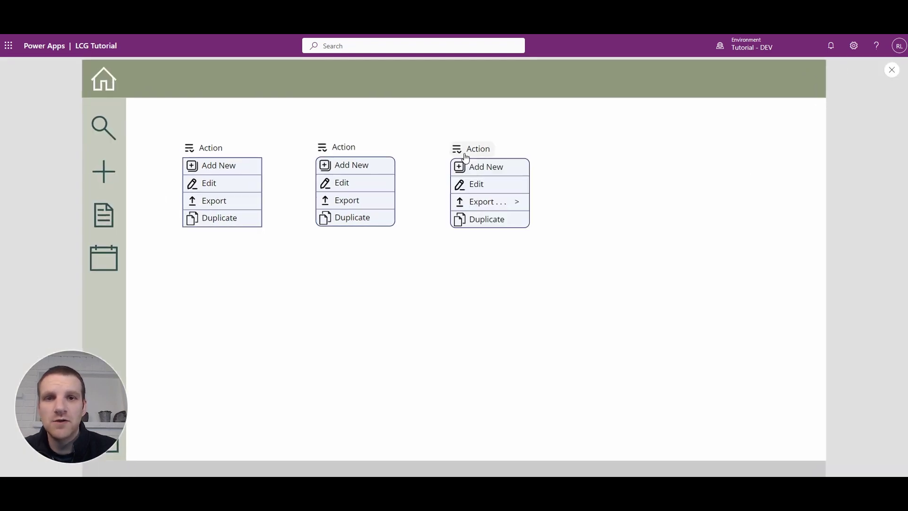
{"action": "left_click", "coordinate": [486, 207]}
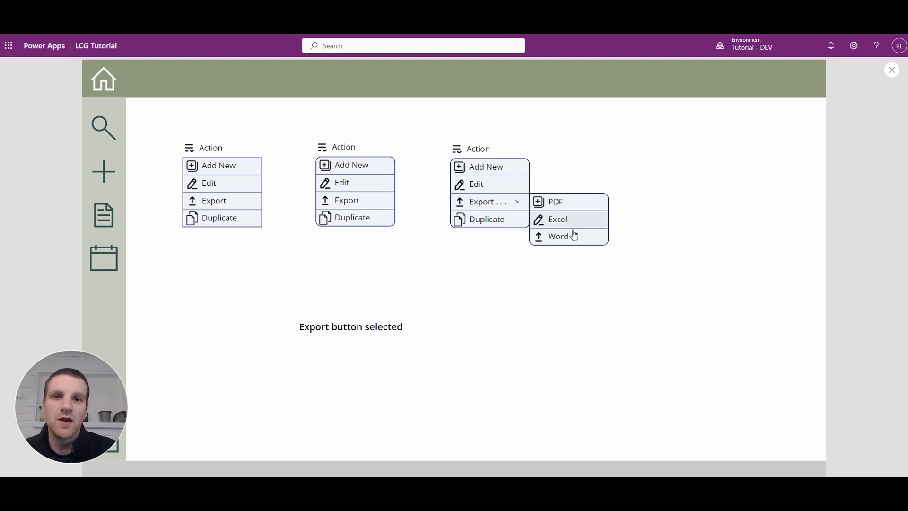
{"action": "left_click", "coordinate": [516, 205]}
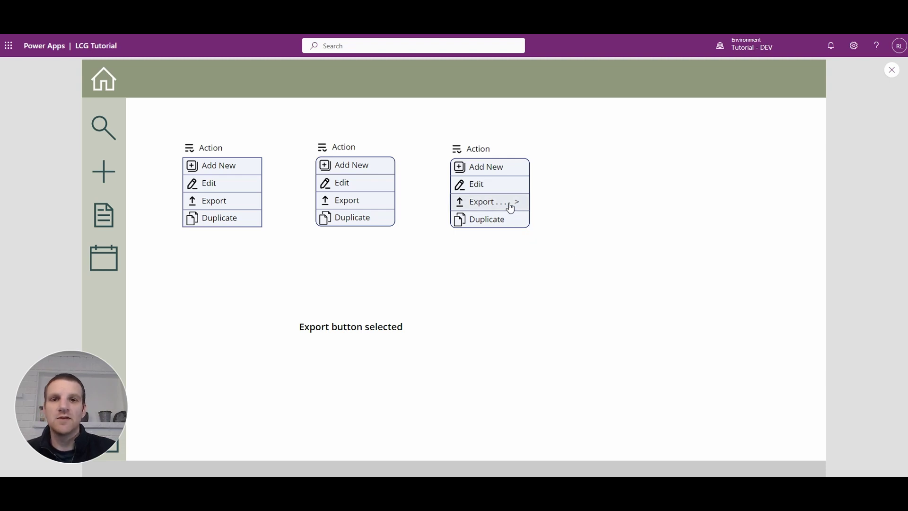
{"action": "left_click", "coordinate": [475, 152]}
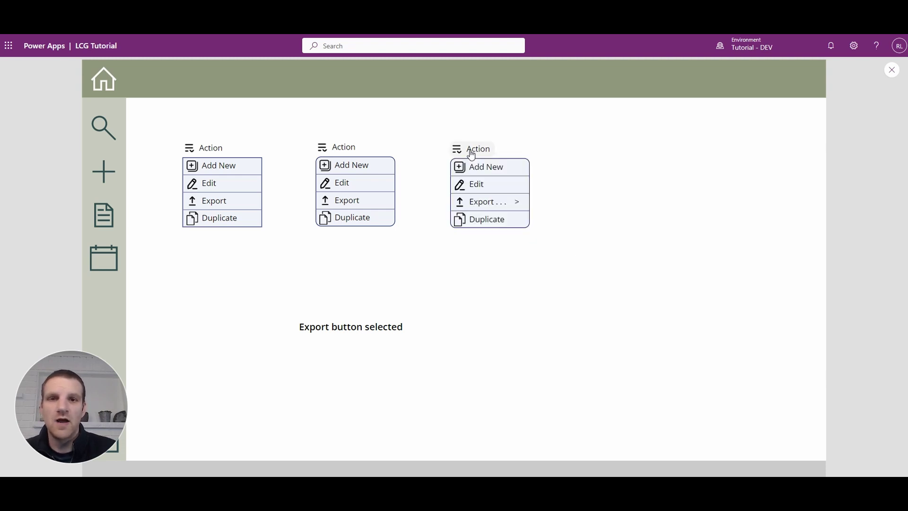
{"action": "left_click", "coordinate": [489, 202]}
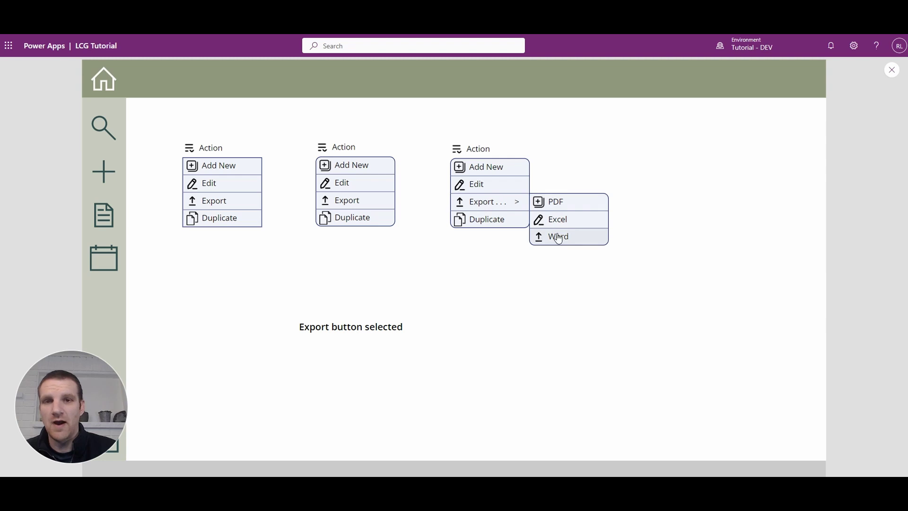